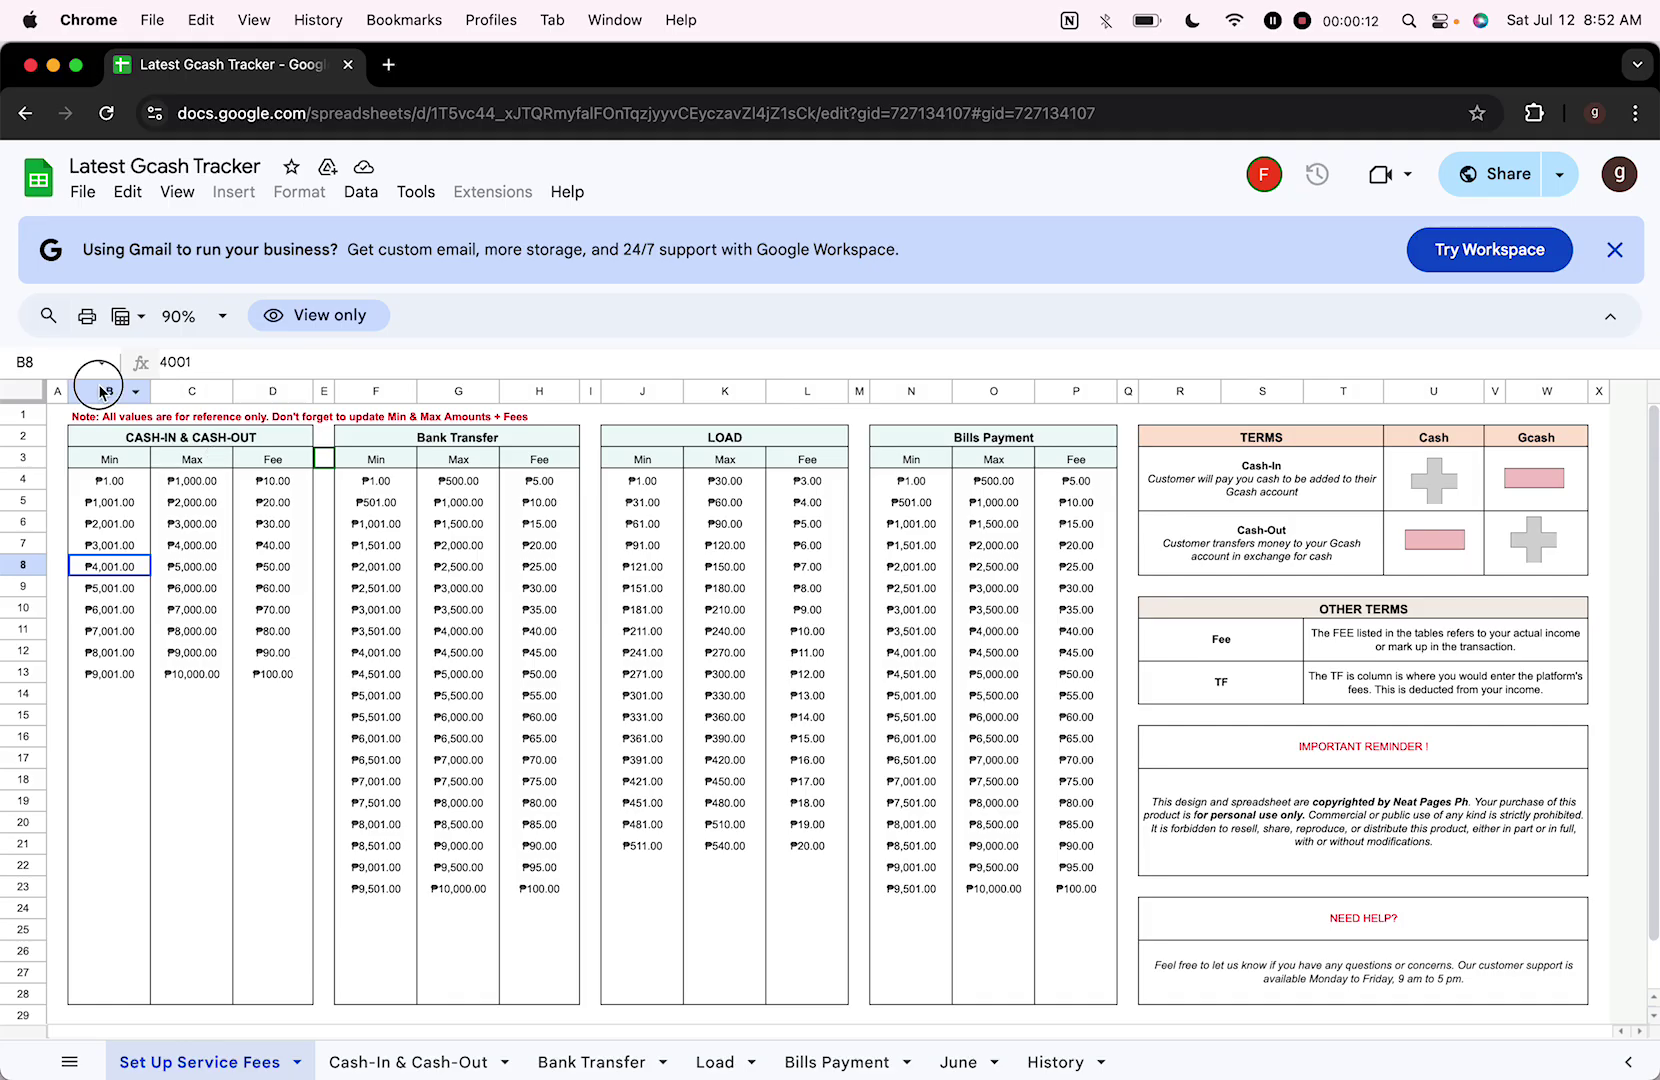
Step: Examine the fee, minimum and maximum columns of the service tables in the view-only tracker
click(283, 390)
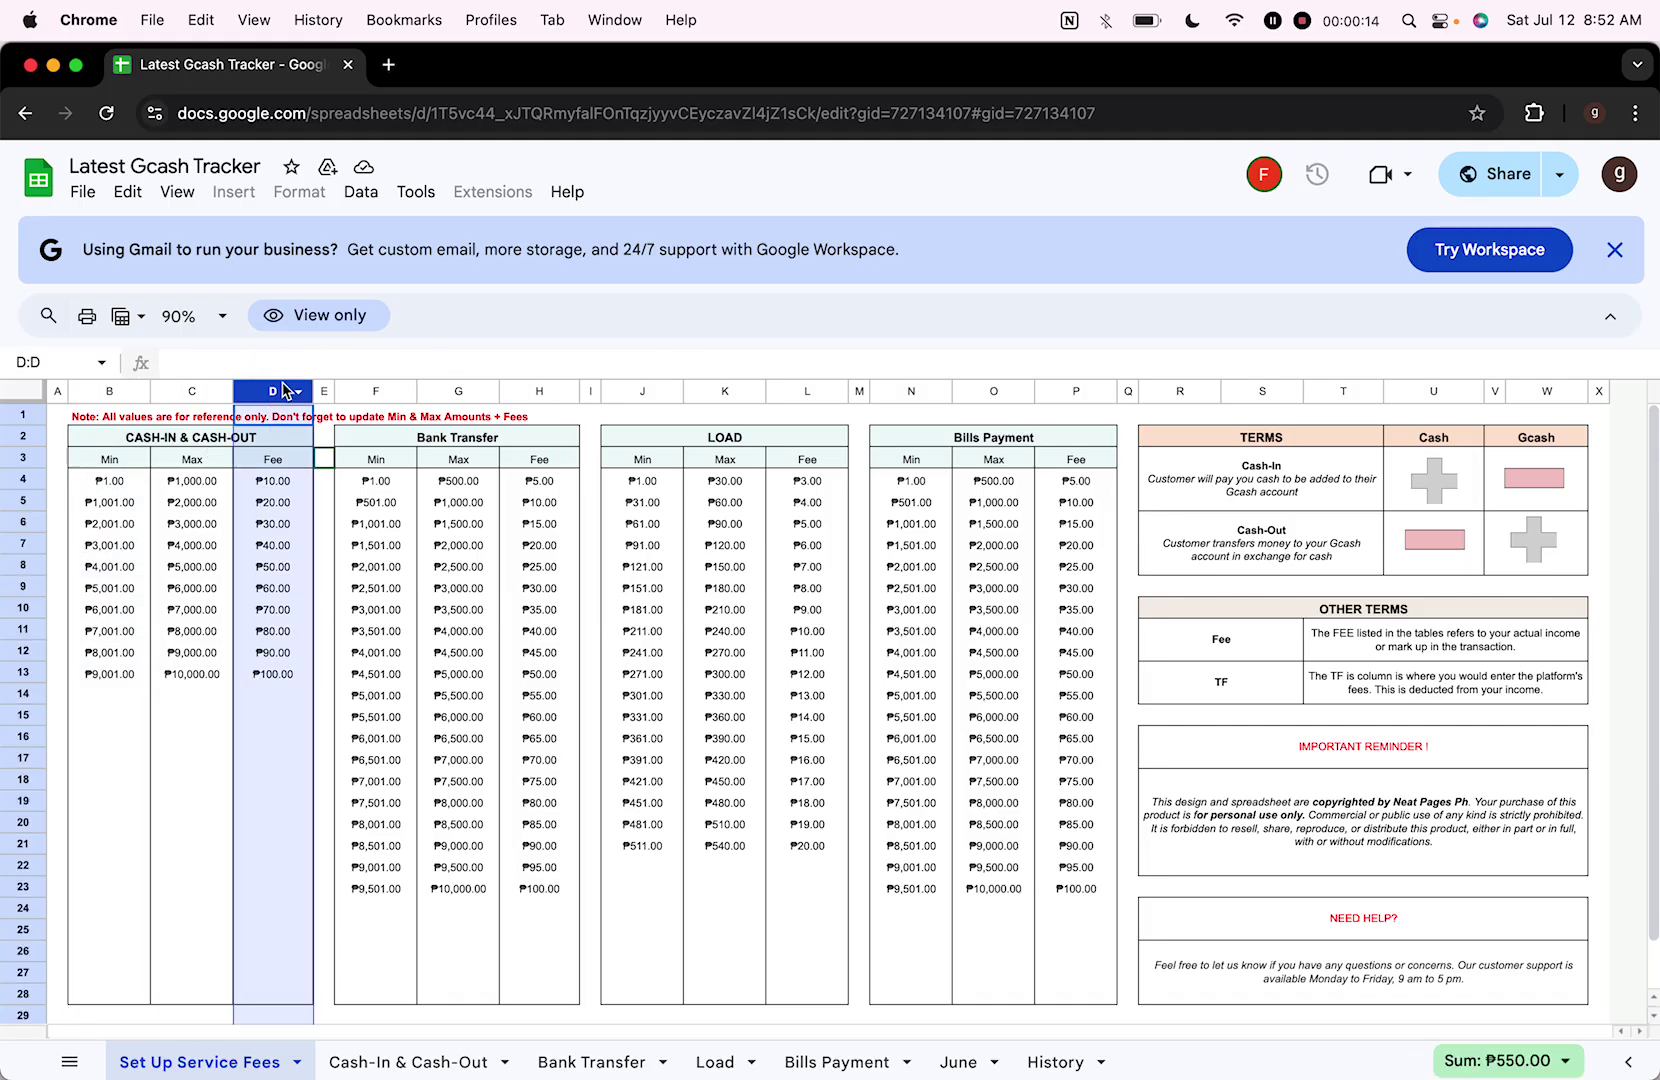
click(377, 390)
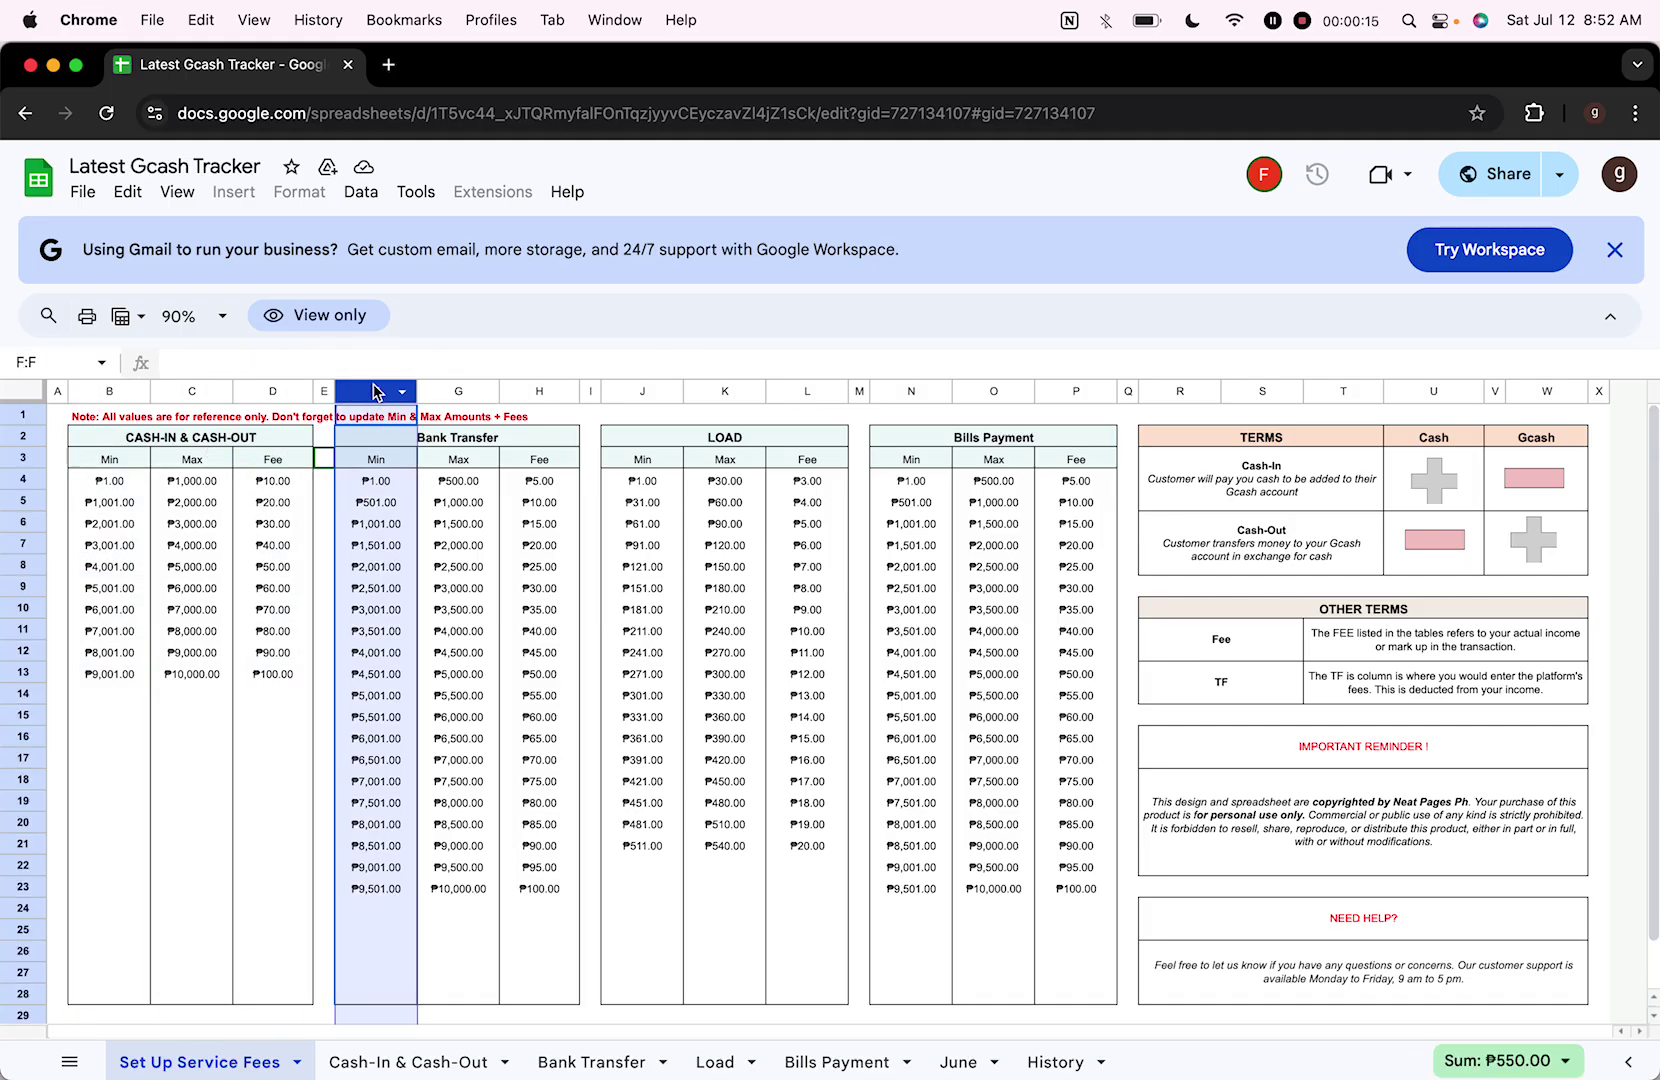
click(664, 390)
click(910, 390)
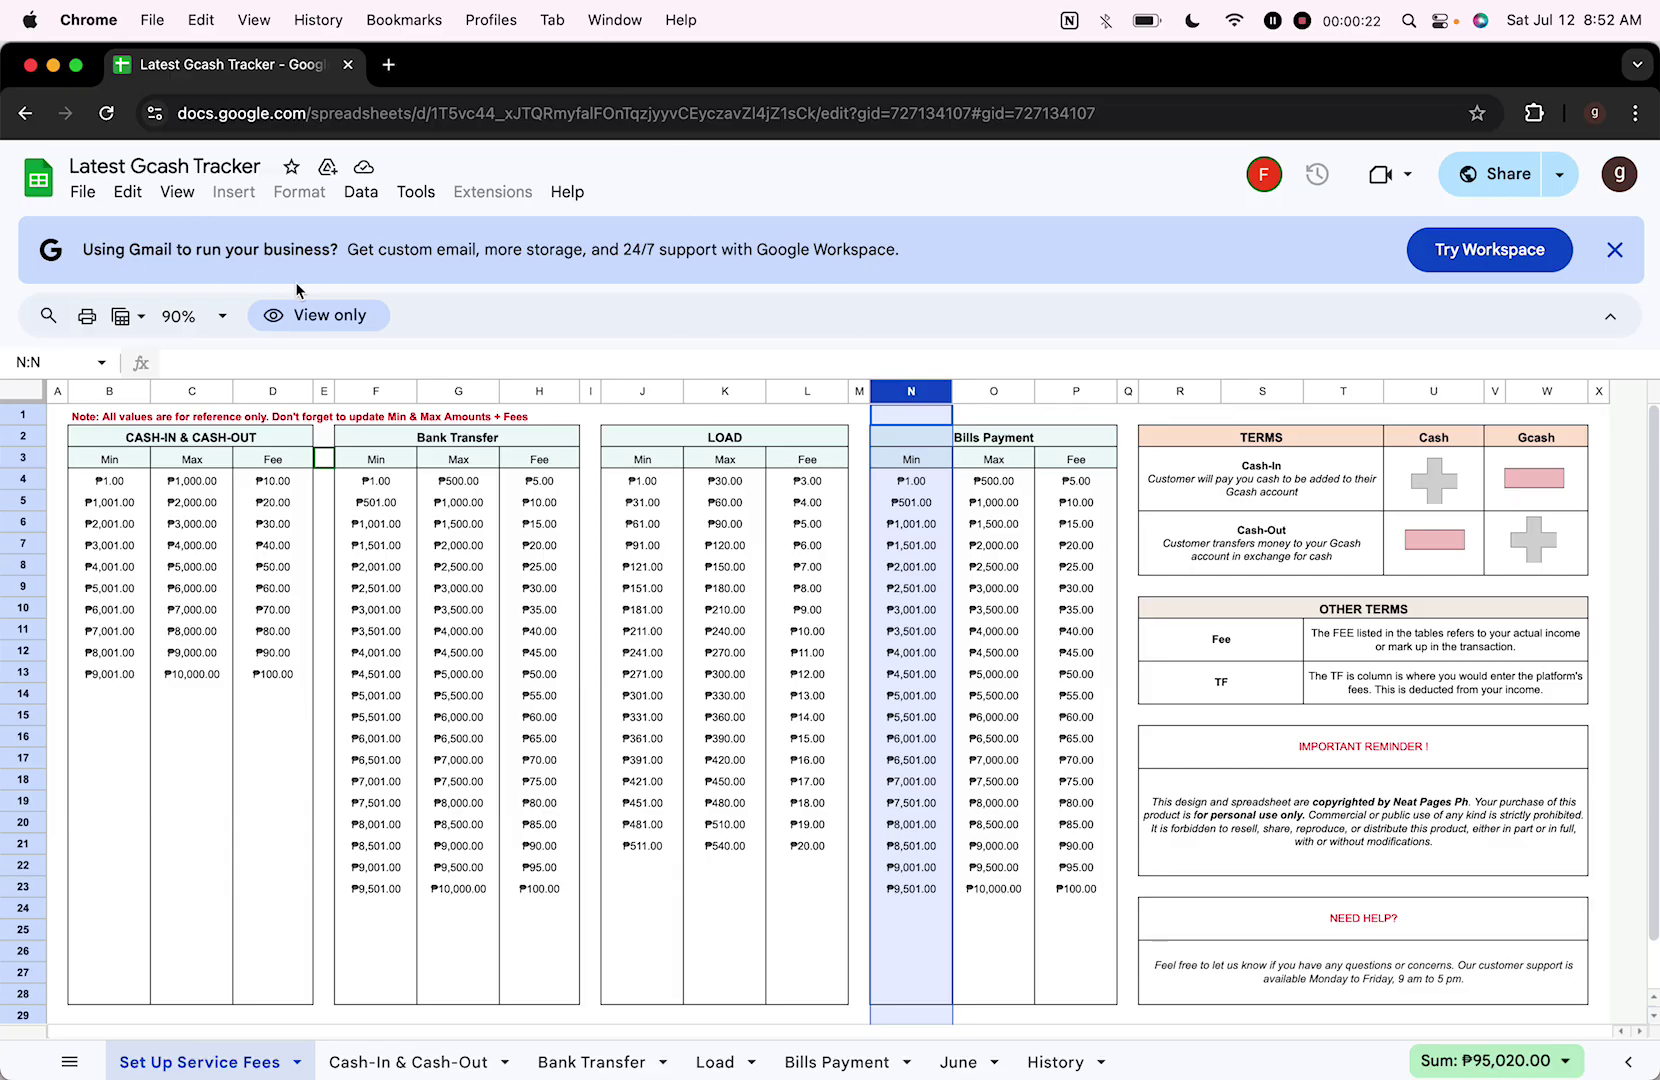
click(295, 315)
click(245, 590)
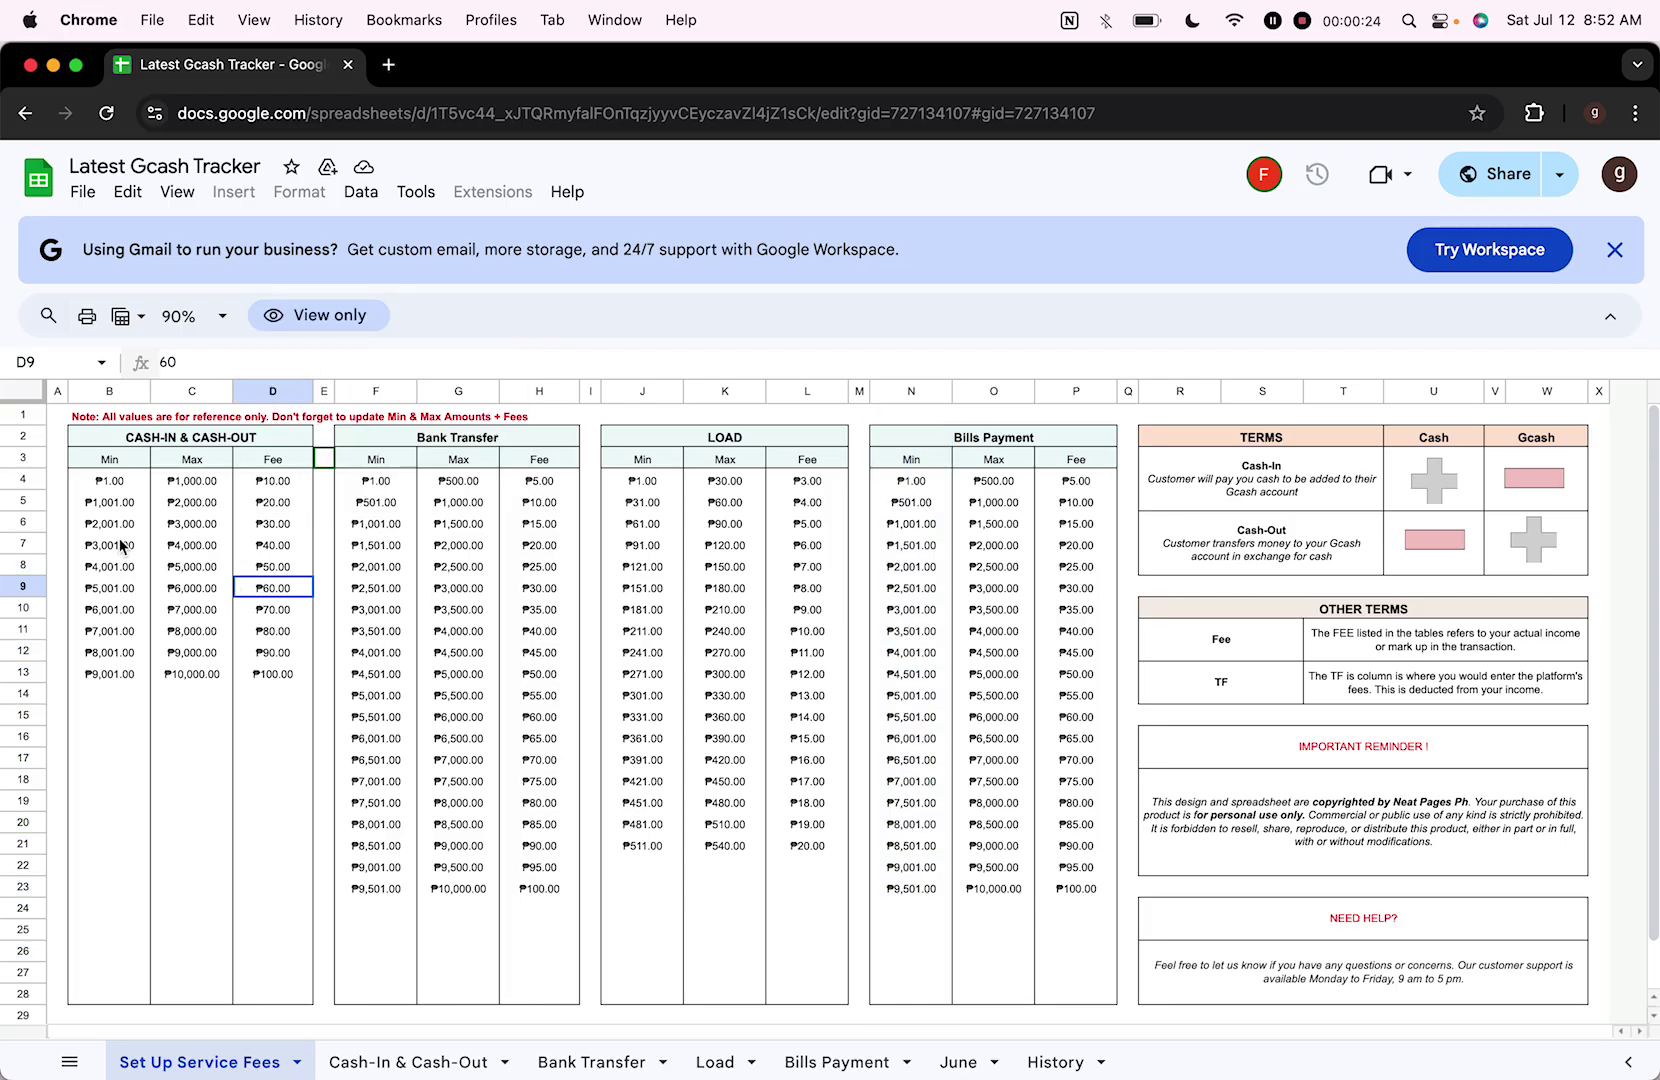
click(108, 524)
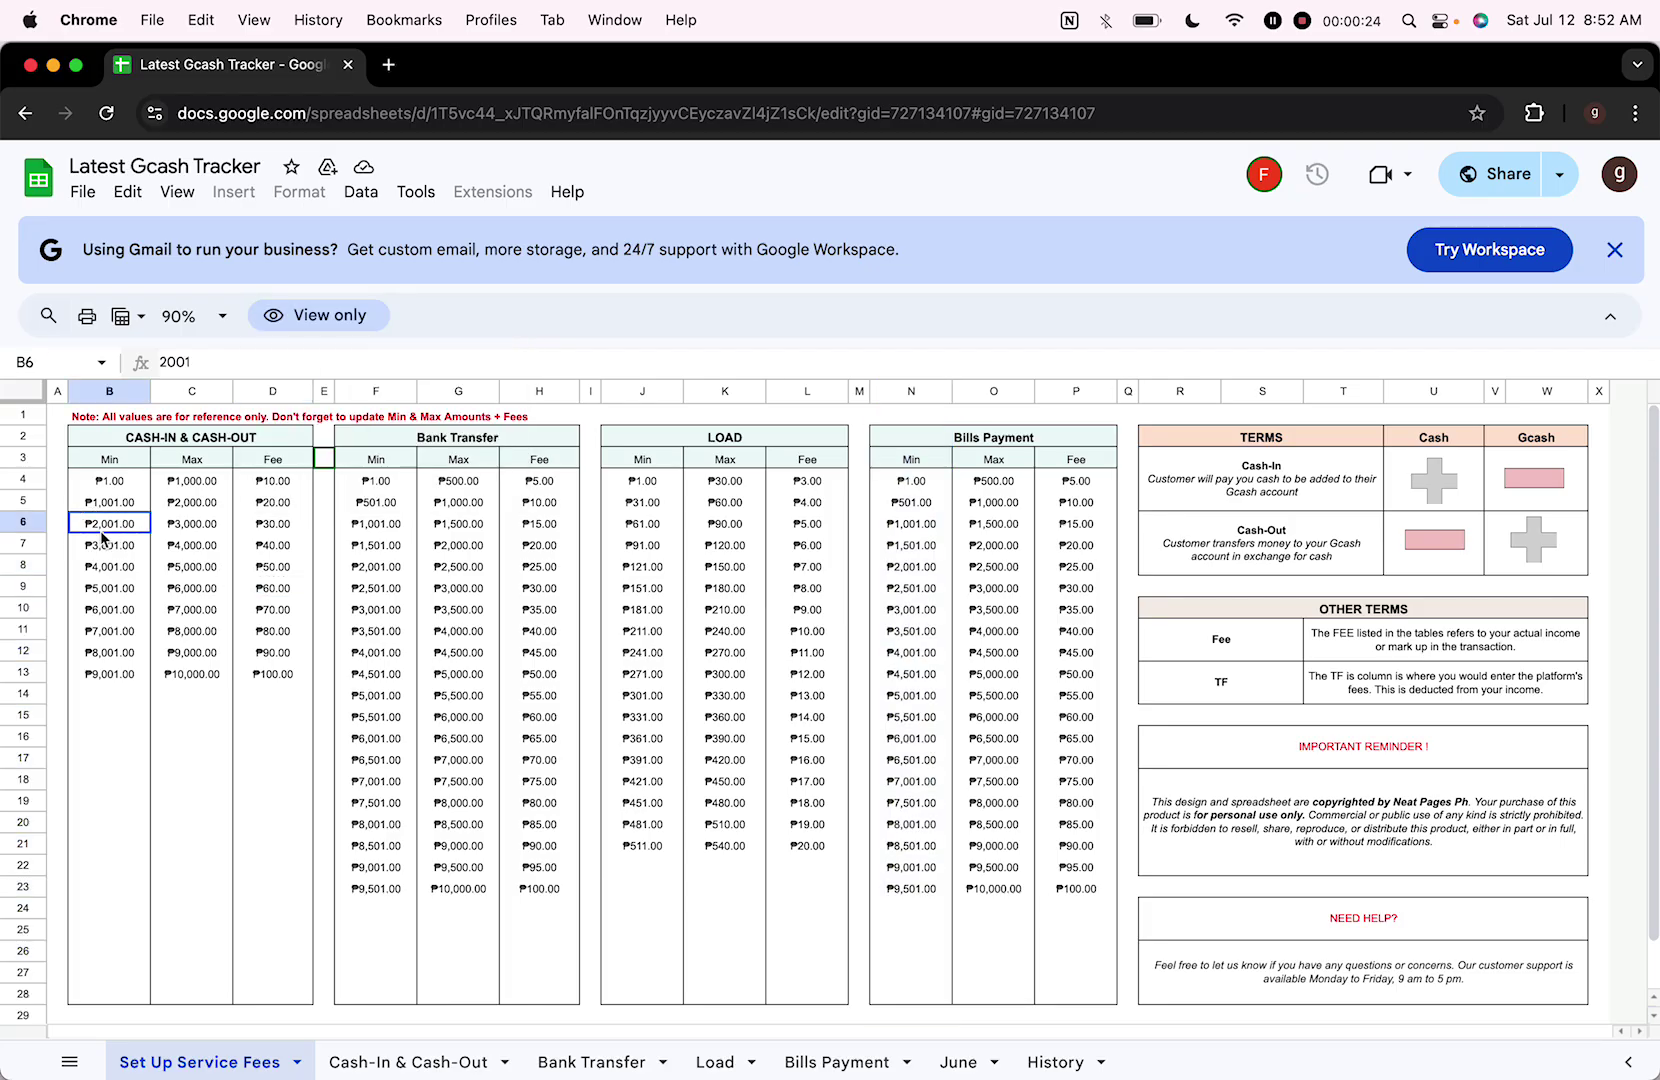
click(82, 200)
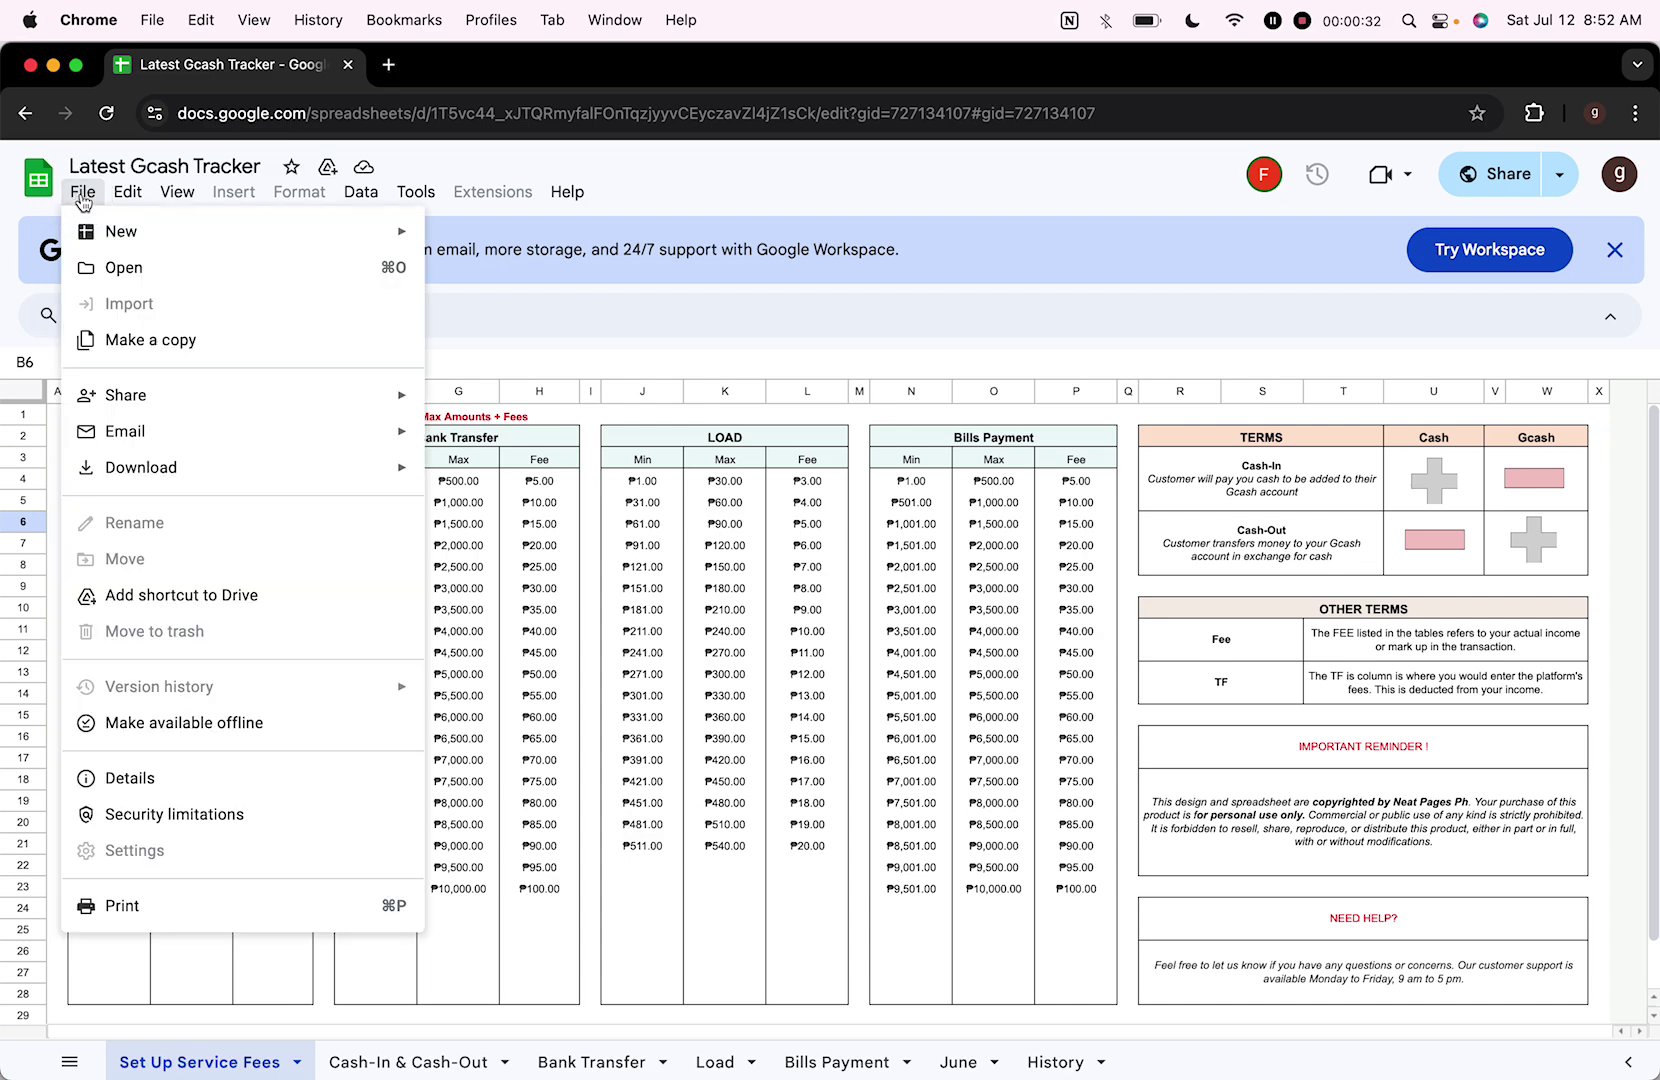
click(205, 360)
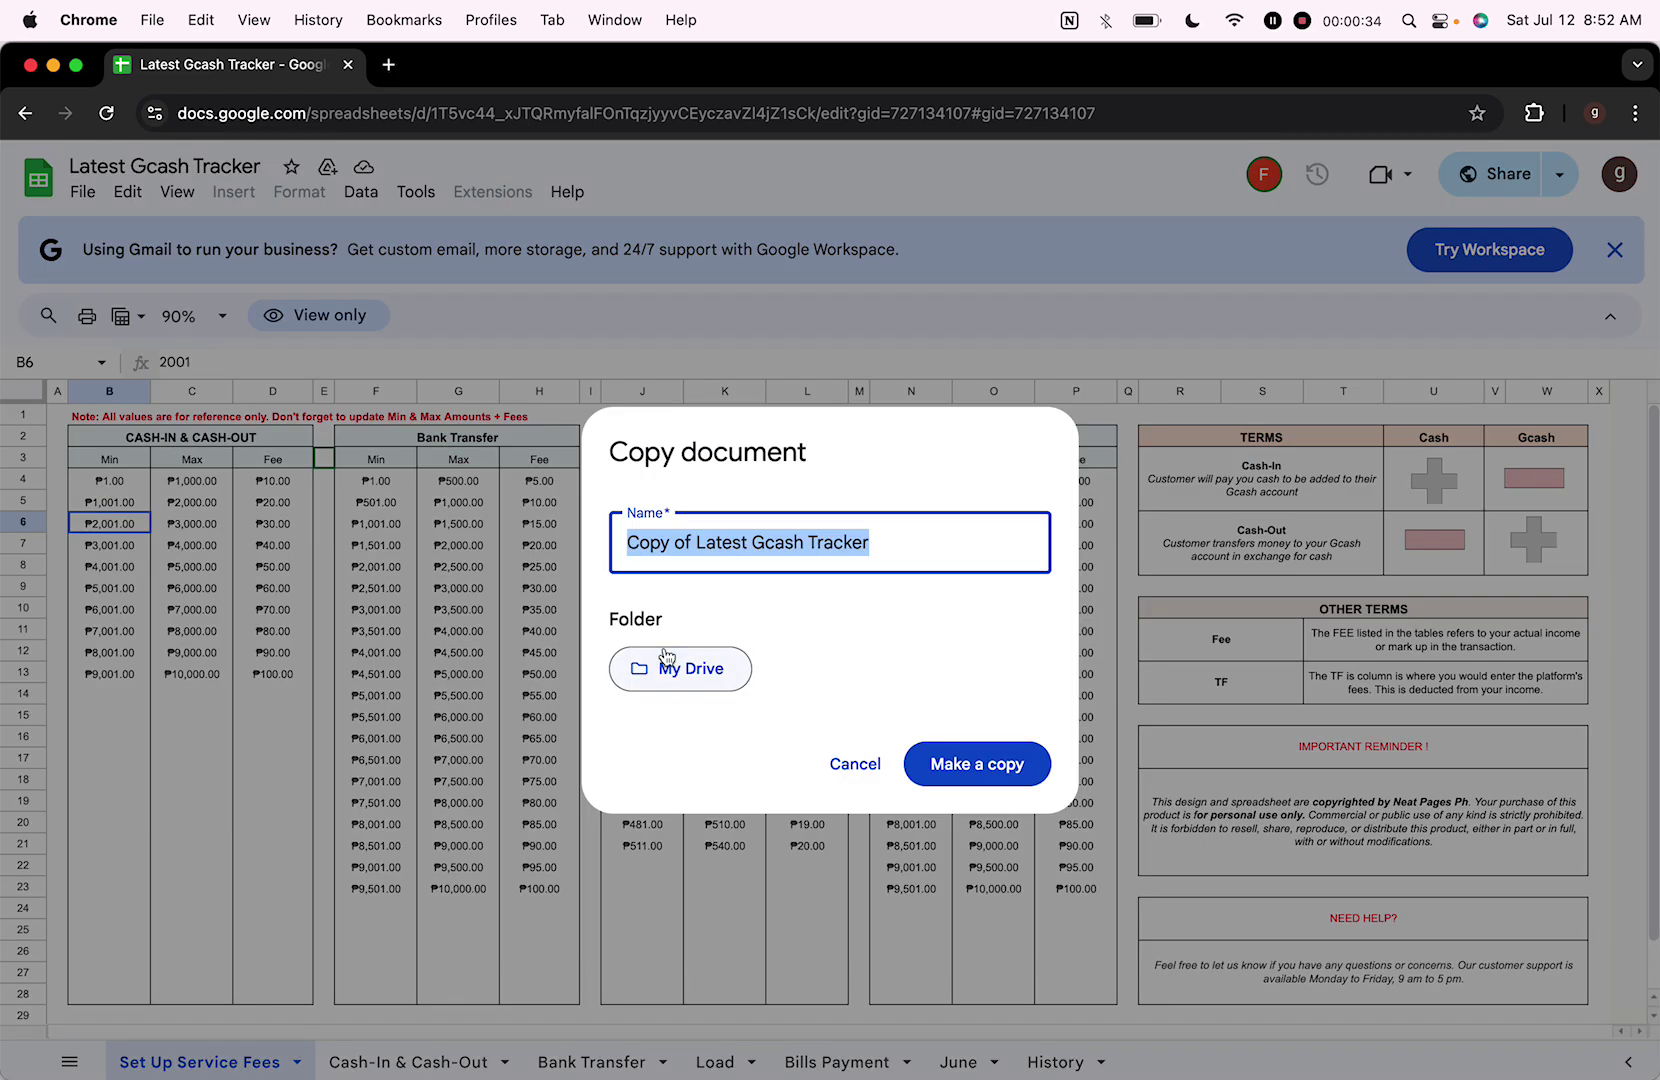
drag(610, 620, 674, 630)
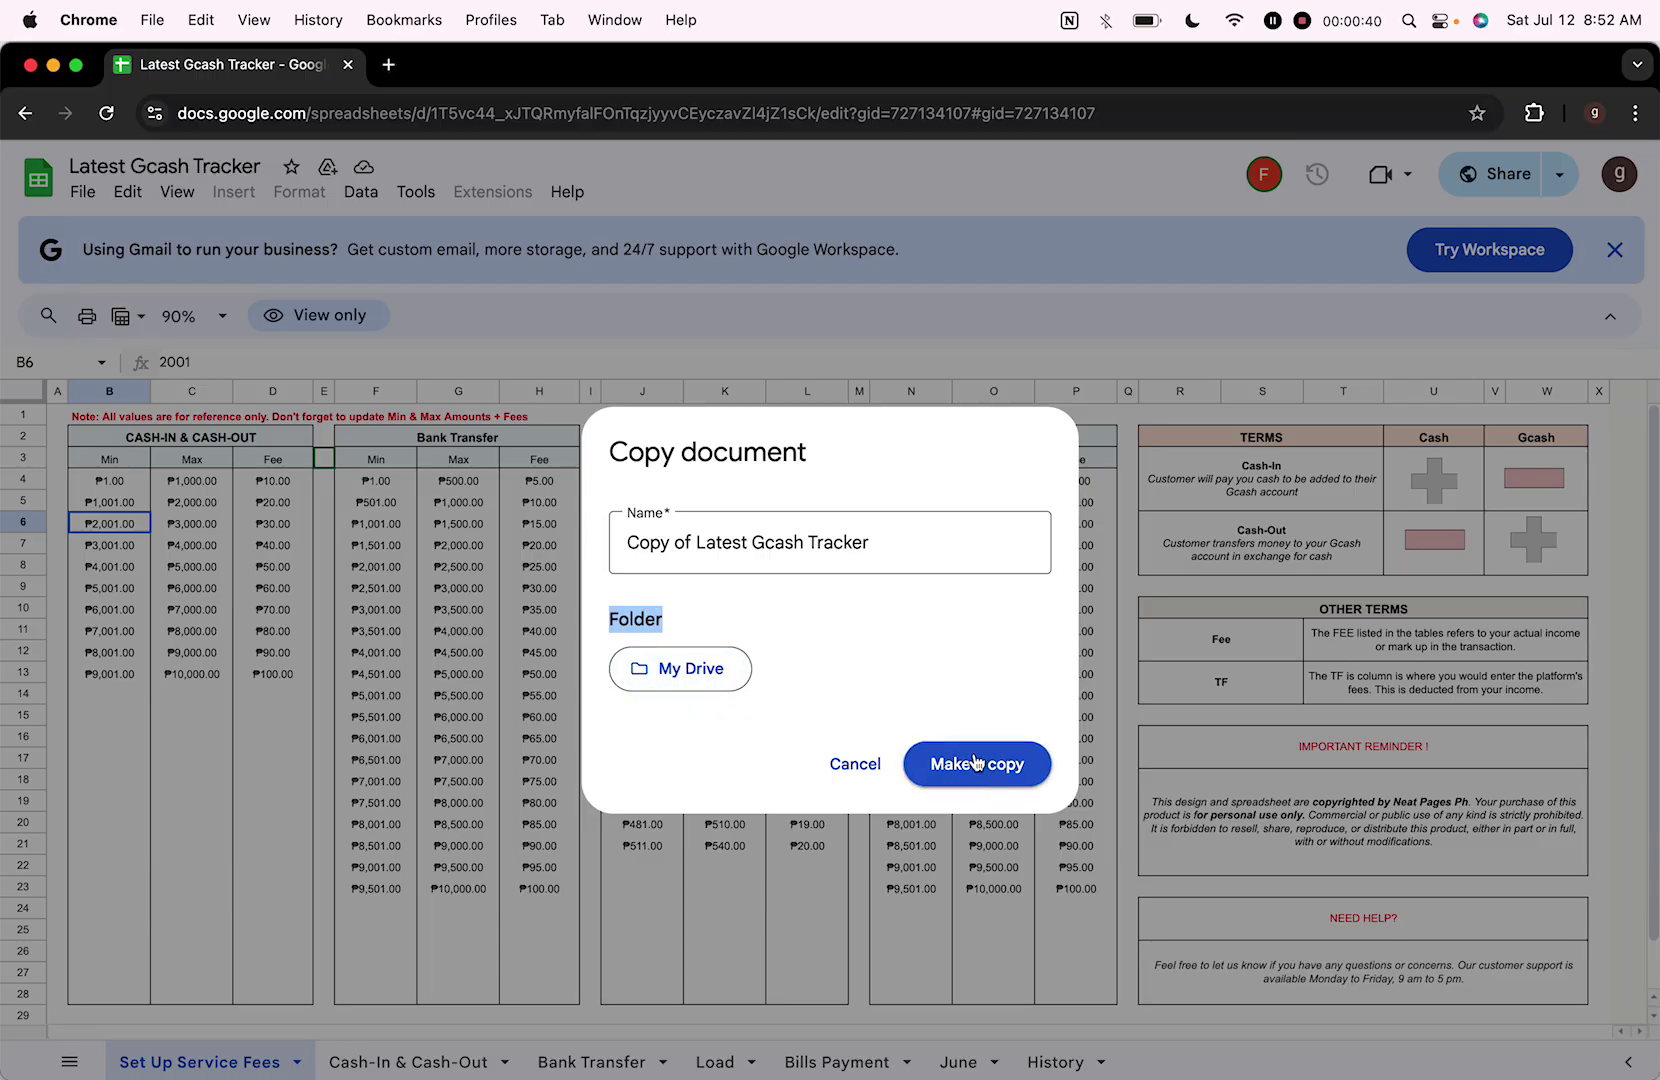
click(874, 765)
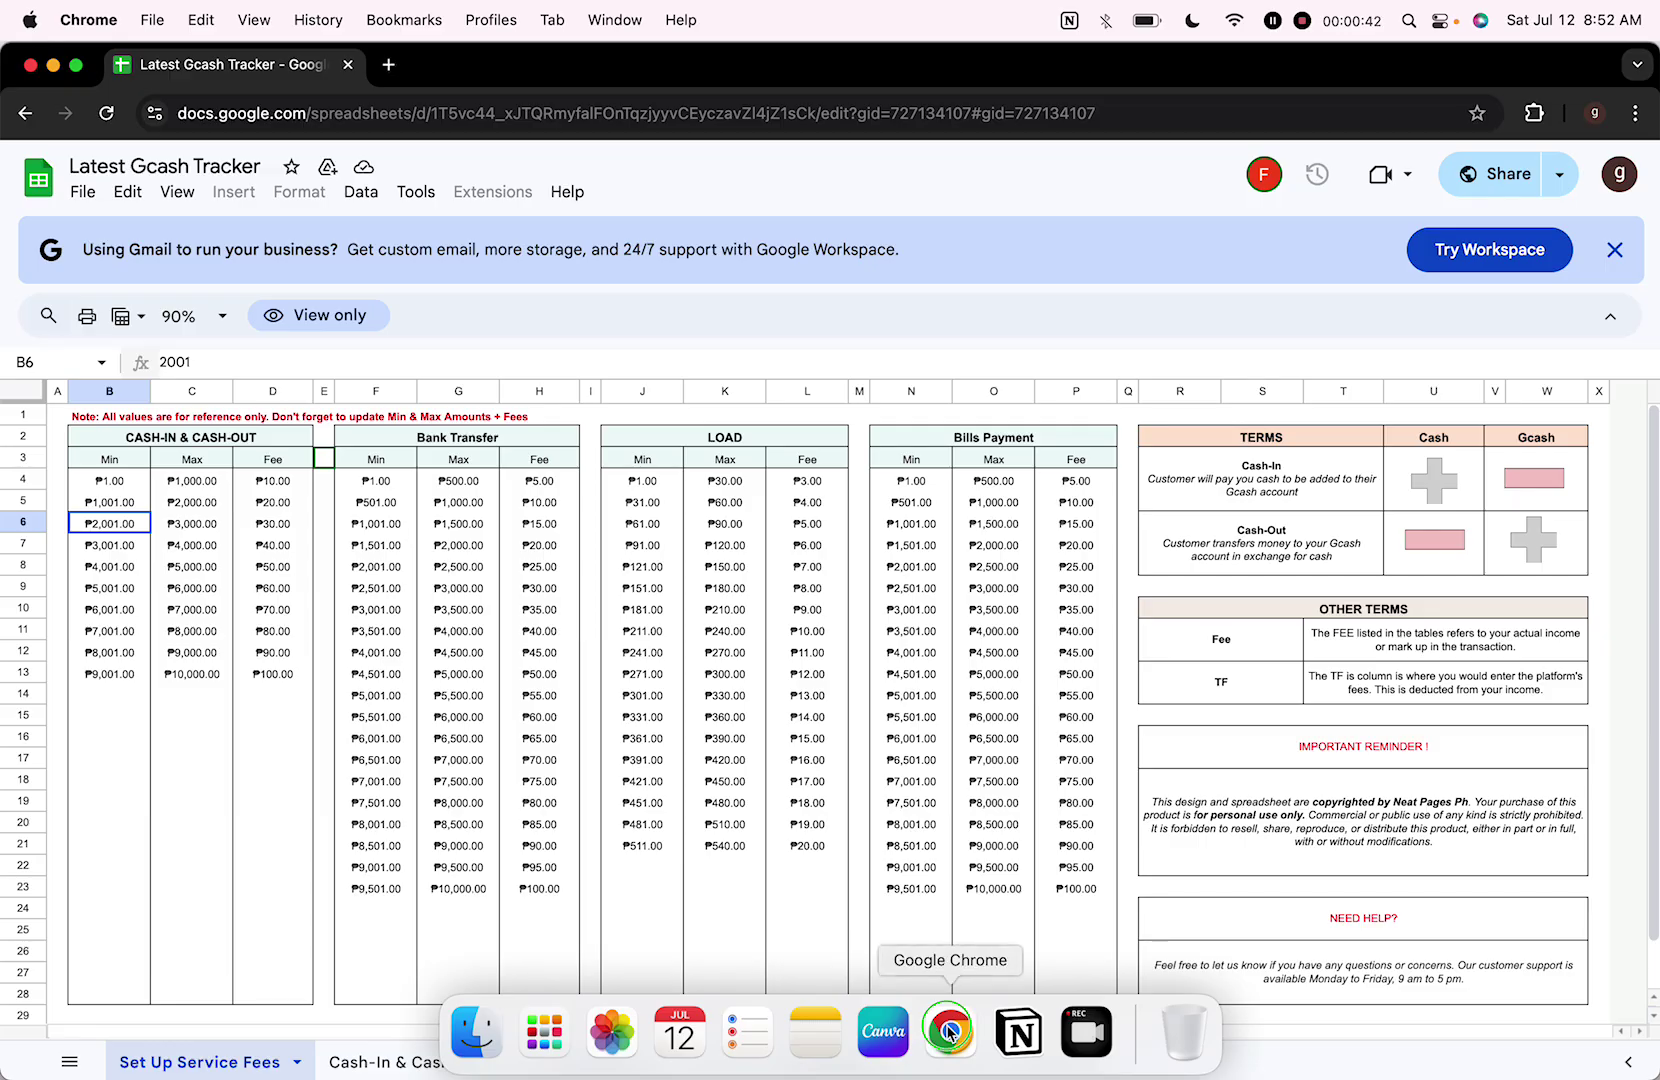
Step: Switch to the Chrome window with the editable tracker and examine its Cash-In & Cash-Out, Bank Transfer, Load and Bills Payment fee tables
right_click(950, 1030)
click(1050, 692)
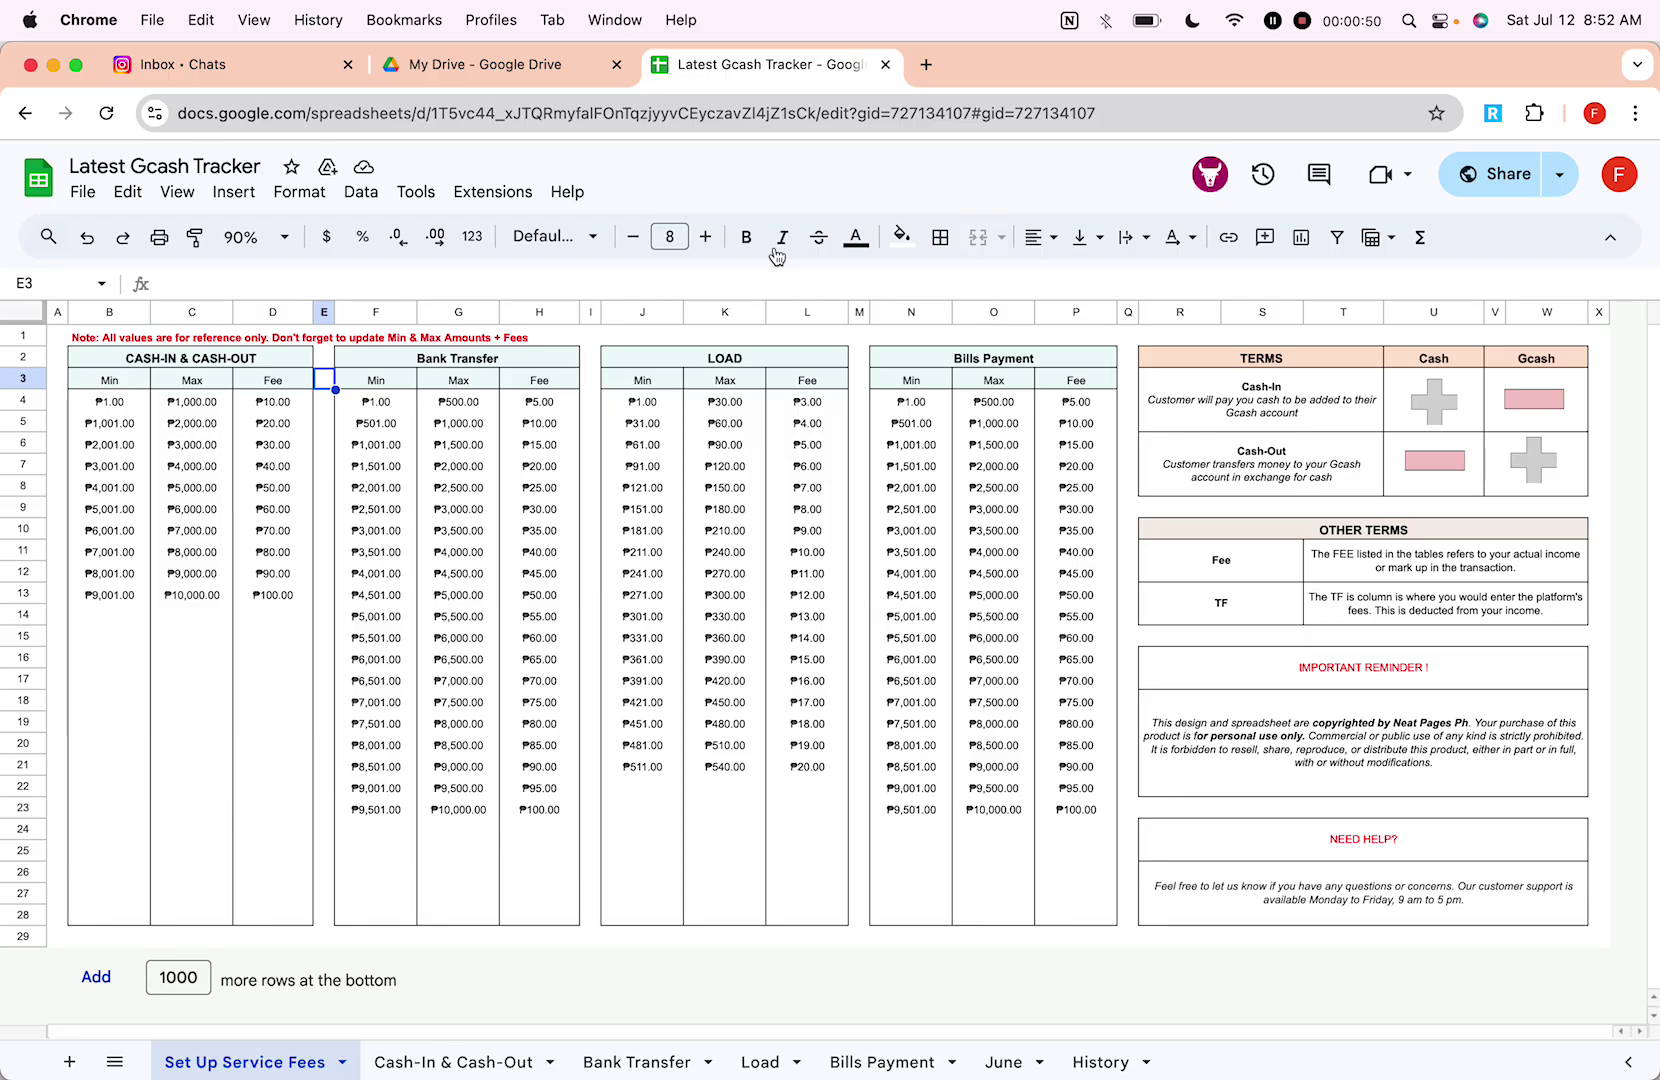
click(134, 314)
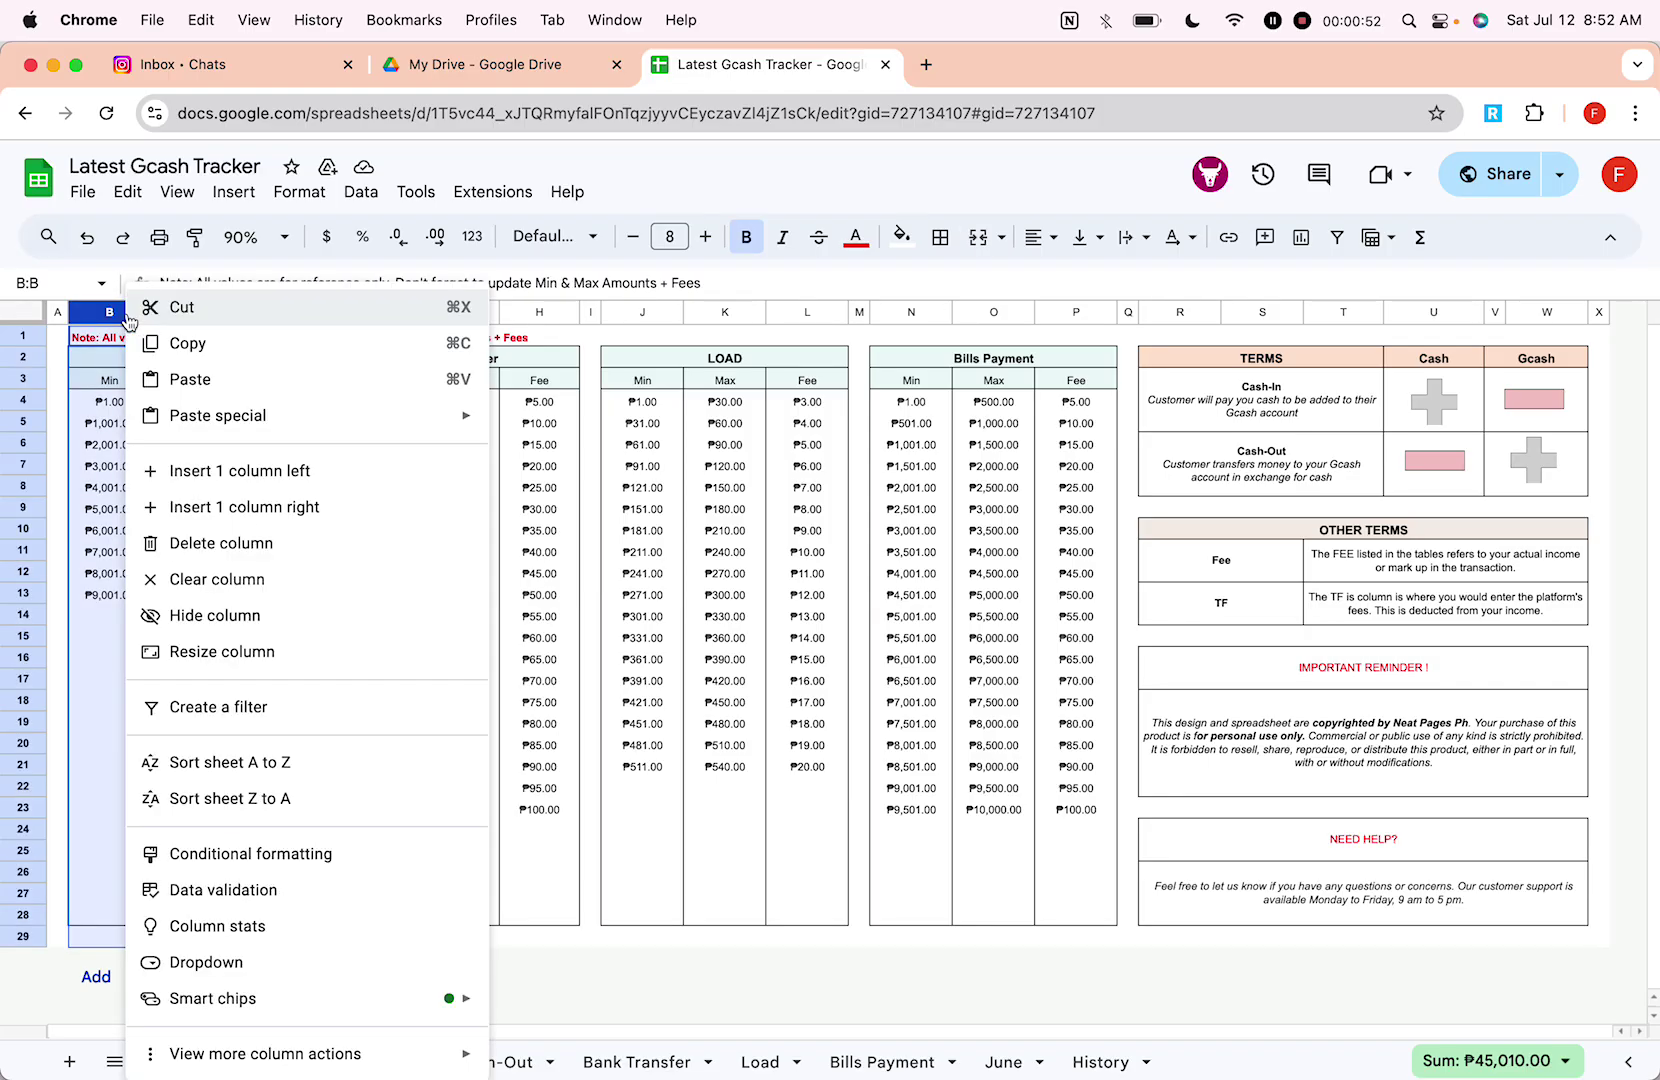
click(663, 359)
click(540, 362)
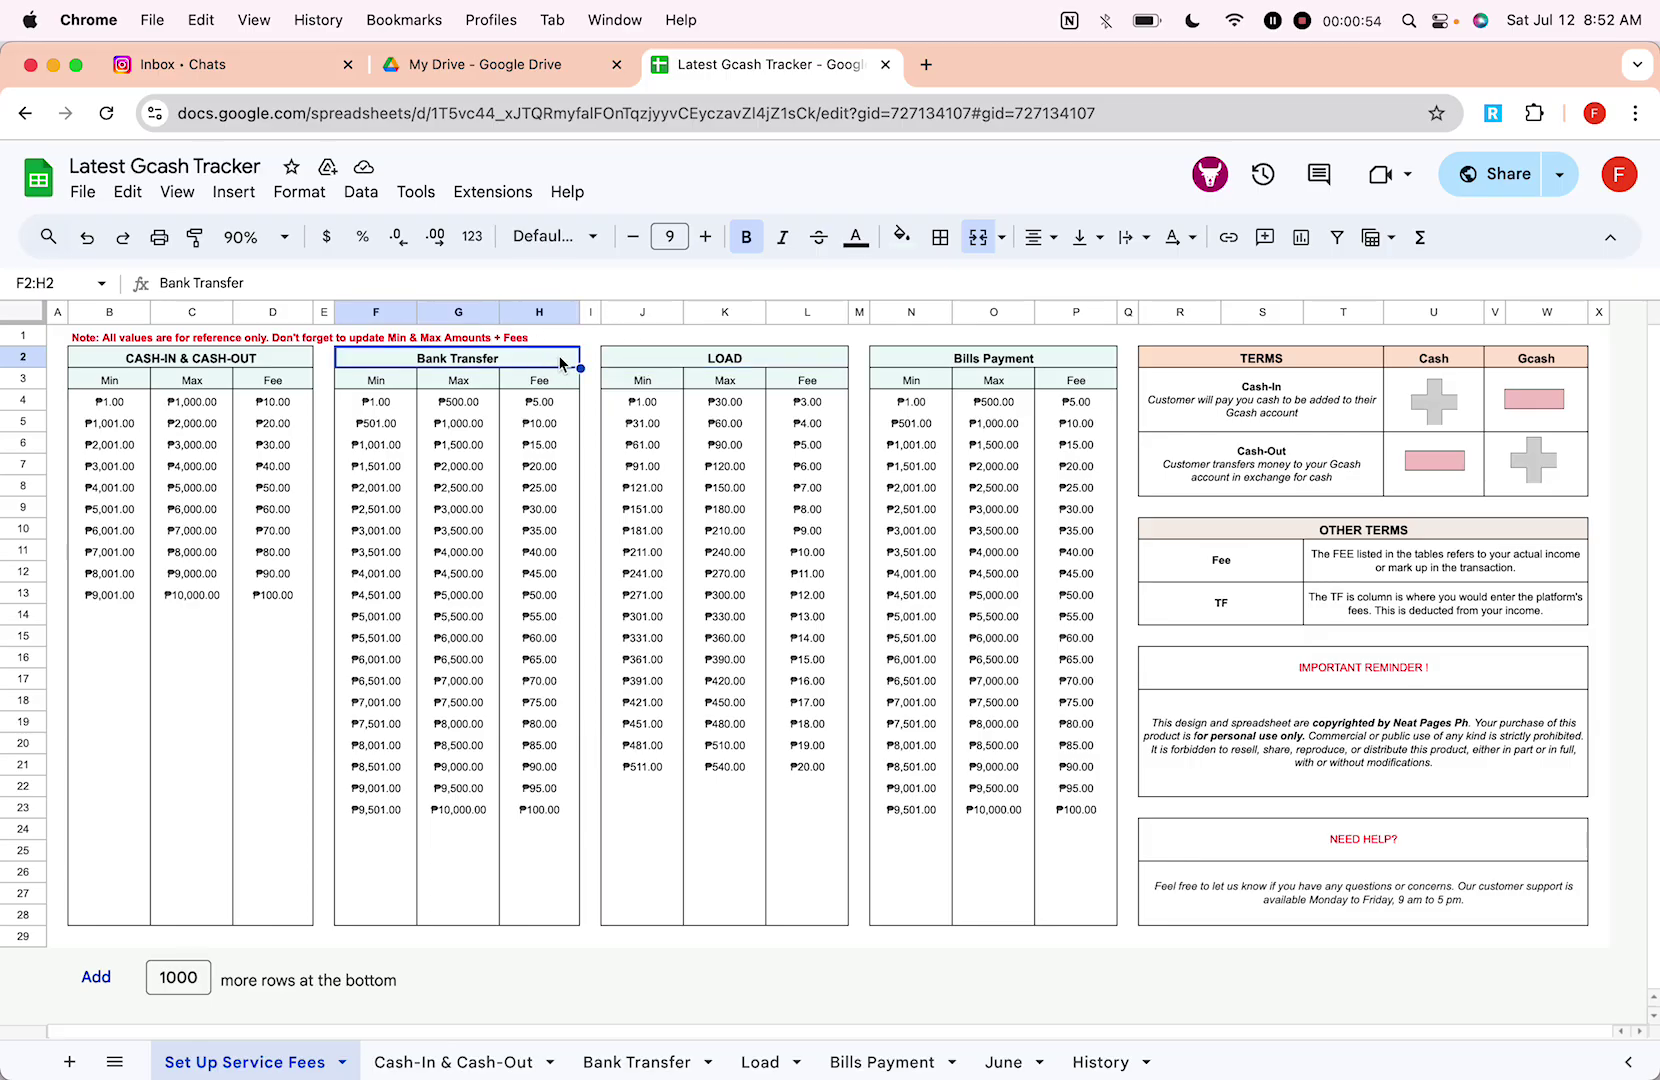
click(752, 358)
click(990, 379)
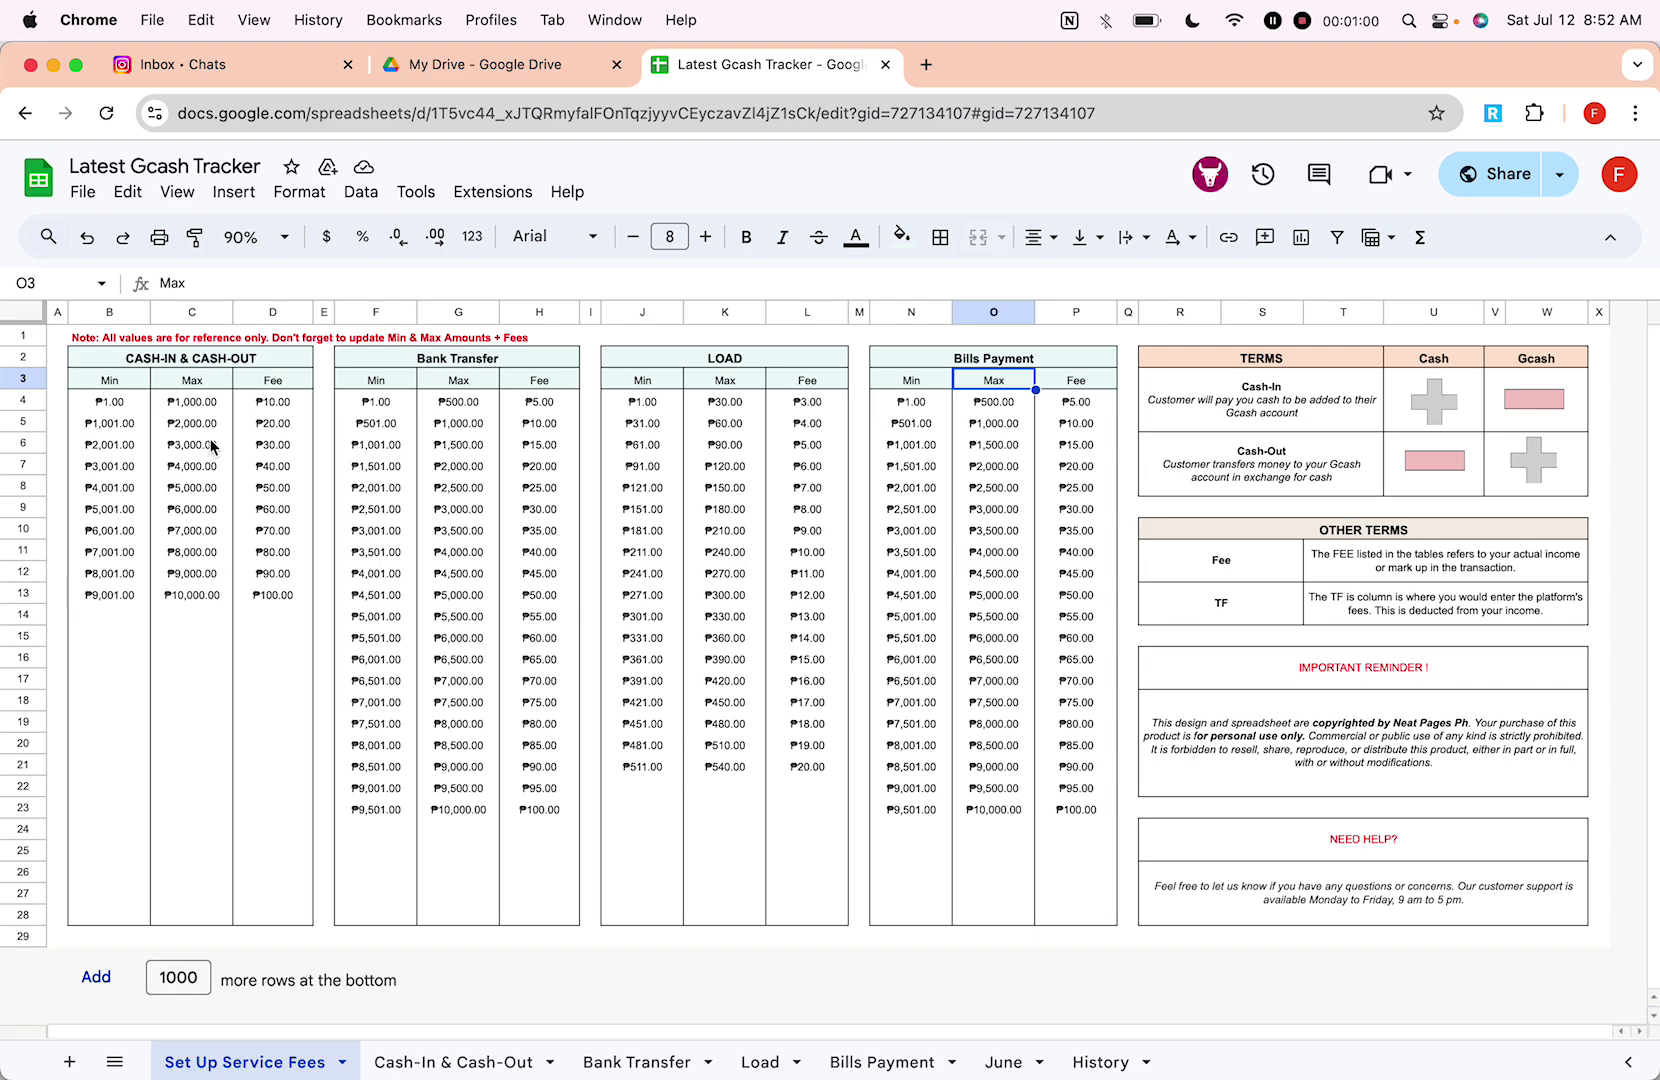
click(266, 406)
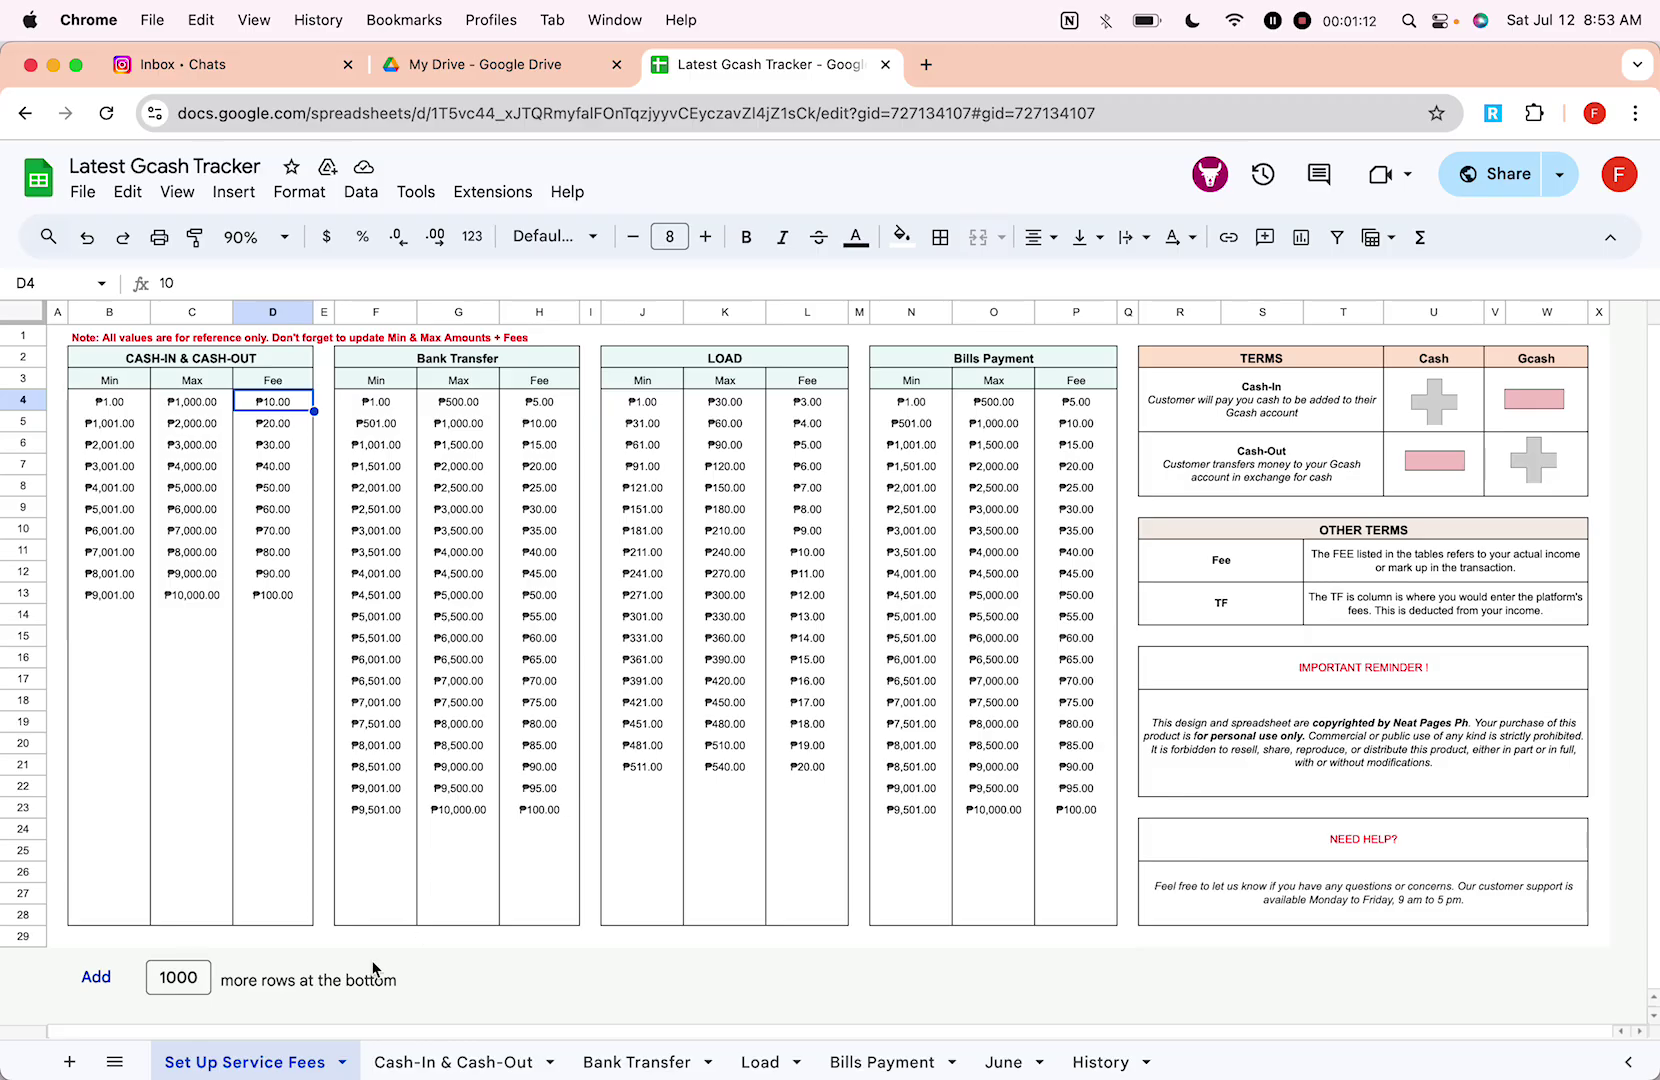
Step: View the Cash-In & Cash-Out, Bank Transfer, Load and Bills Payment sheets, and return to Set Up Service Fees
click(420, 1062)
click(645, 1064)
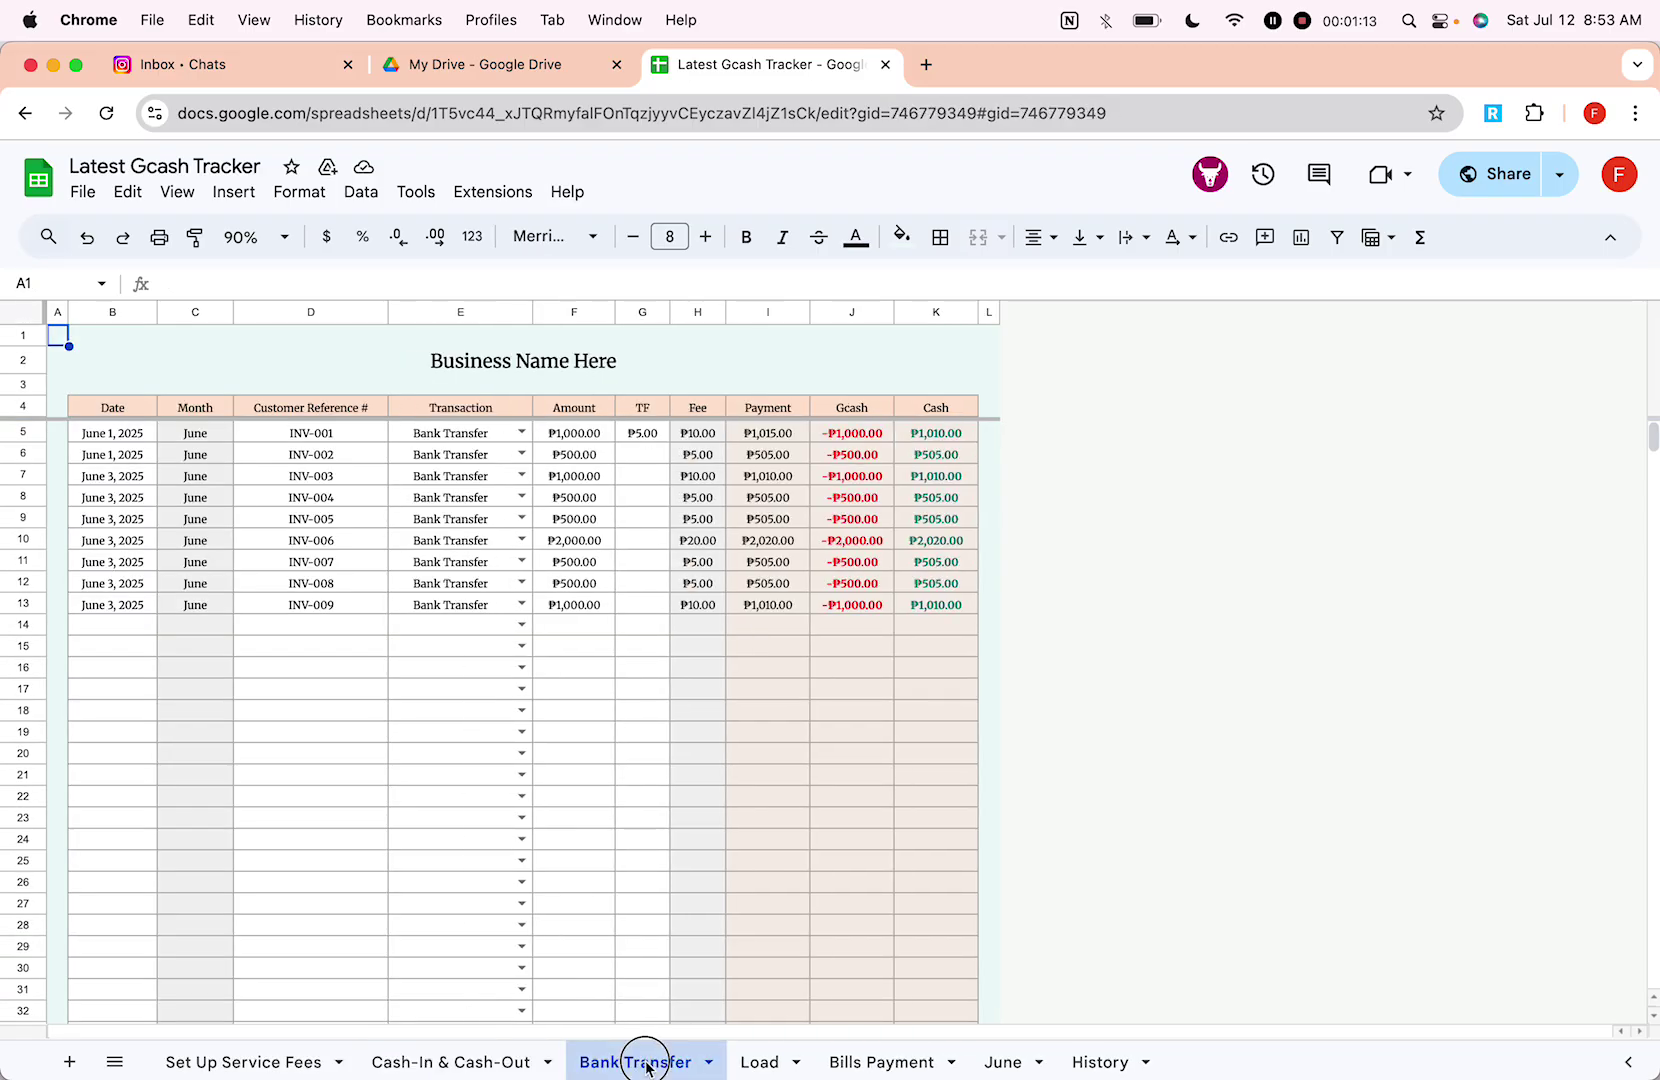
click(758, 1063)
click(866, 1064)
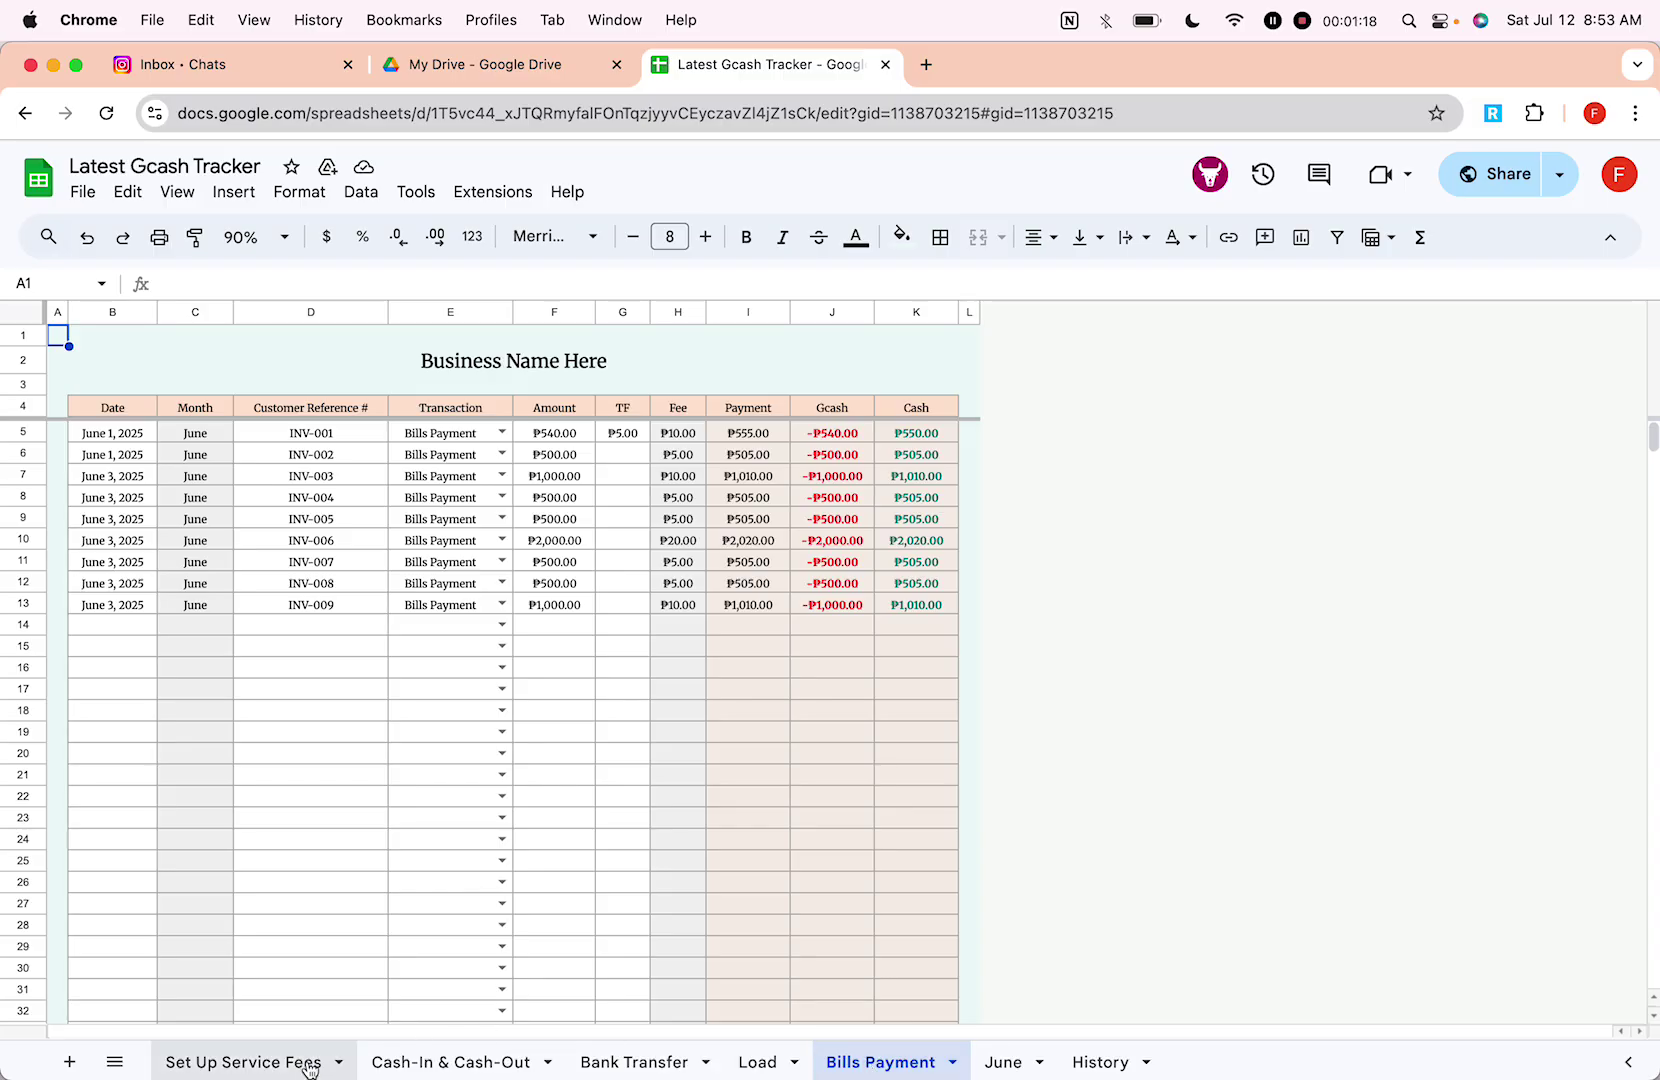
click(243, 1062)
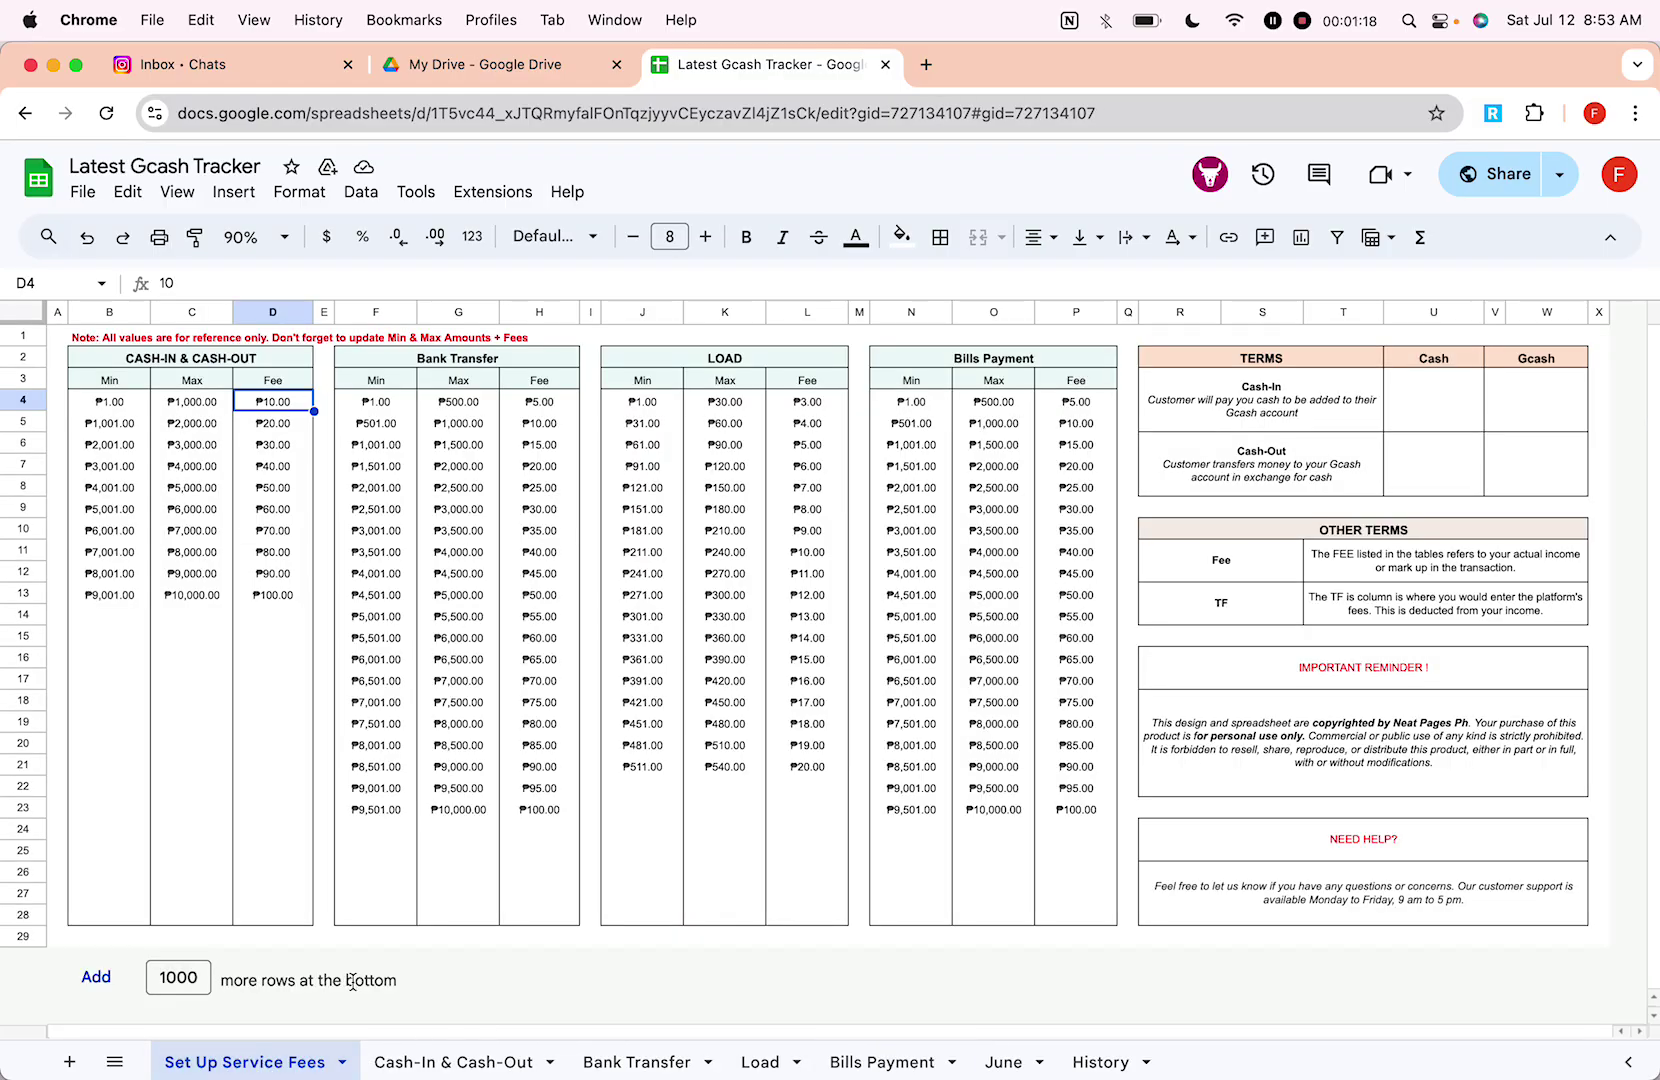
Step: Examine the Terms table's Cash-In and Cash-Out definitions and their effects on Cash and Gcash
click(1228, 362)
click(1230, 528)
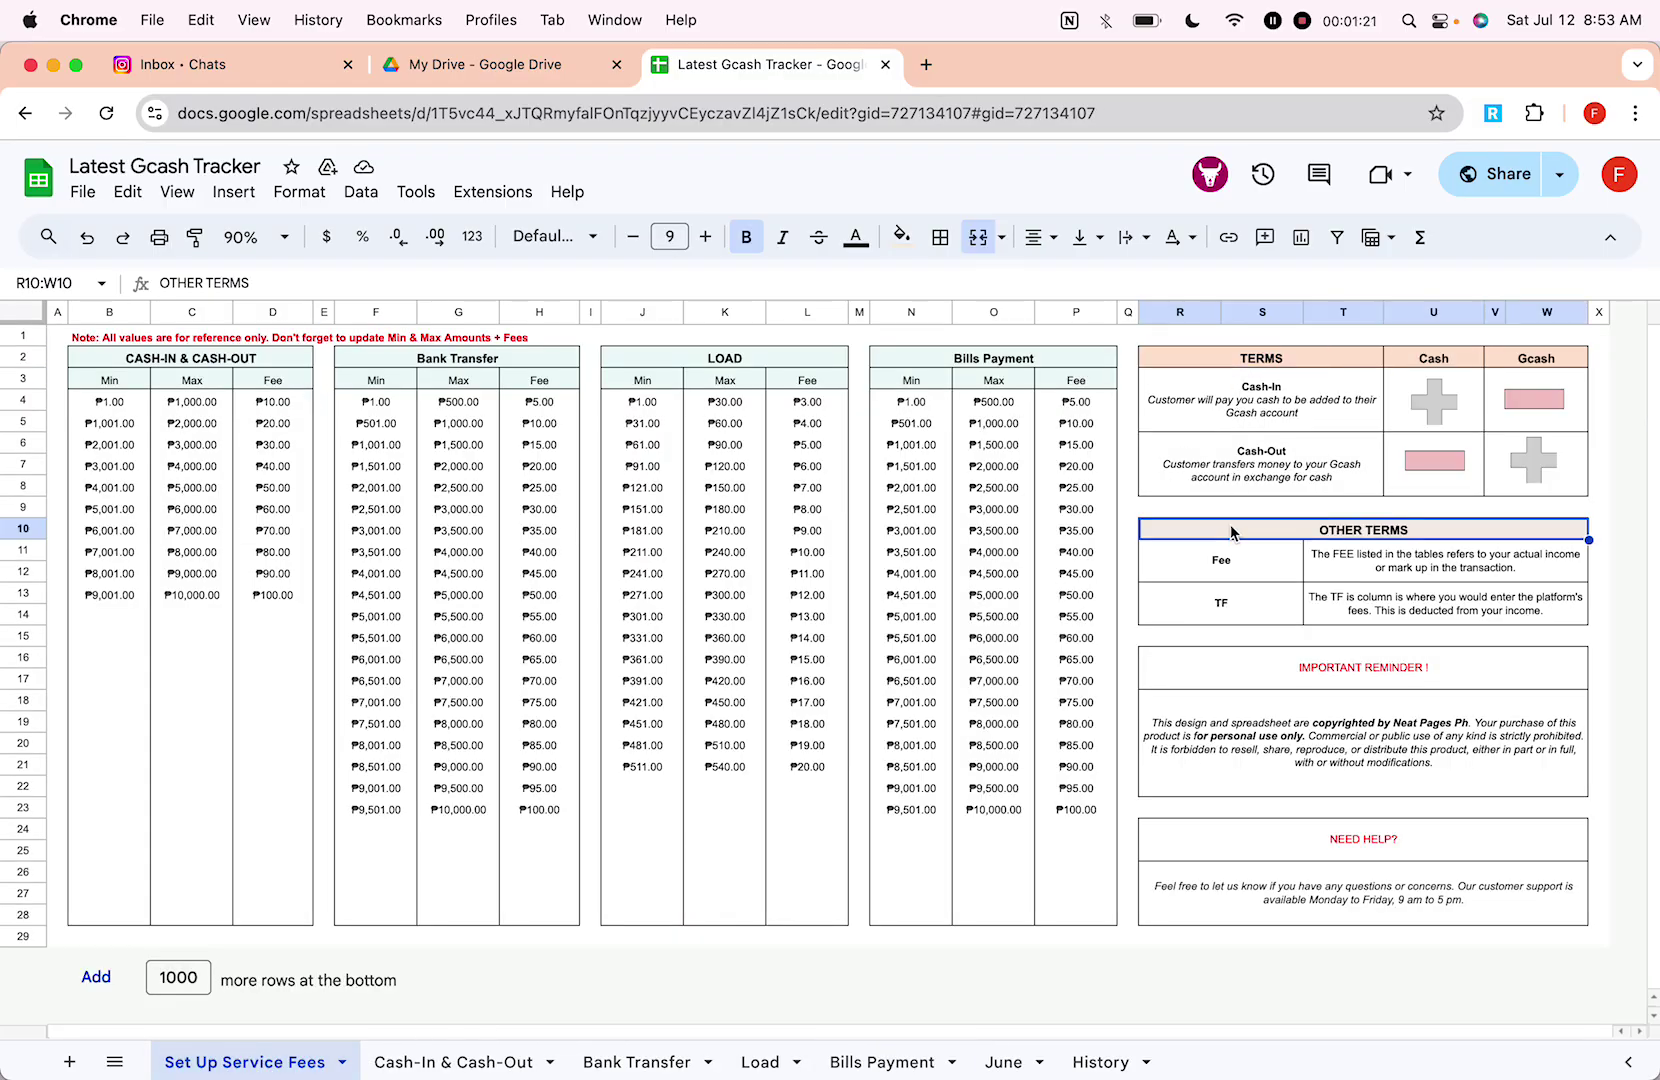
click(1277, 415)
click(1270, 476)
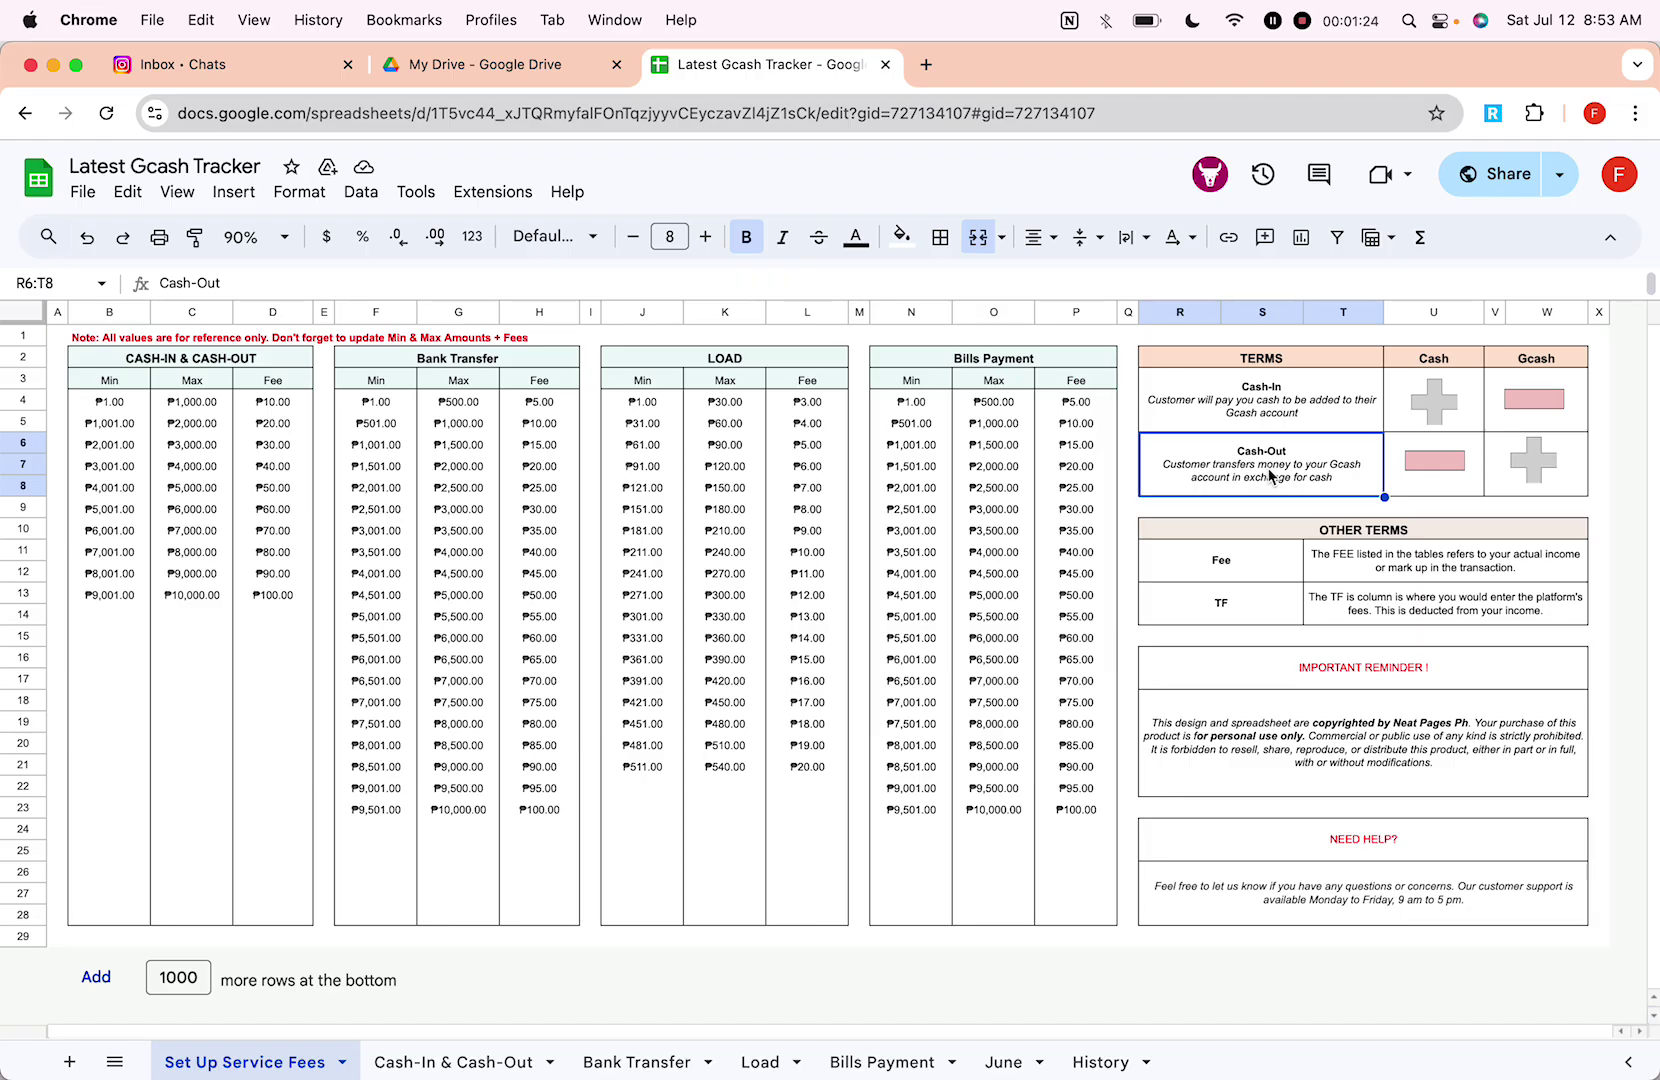
click(1288, 418)
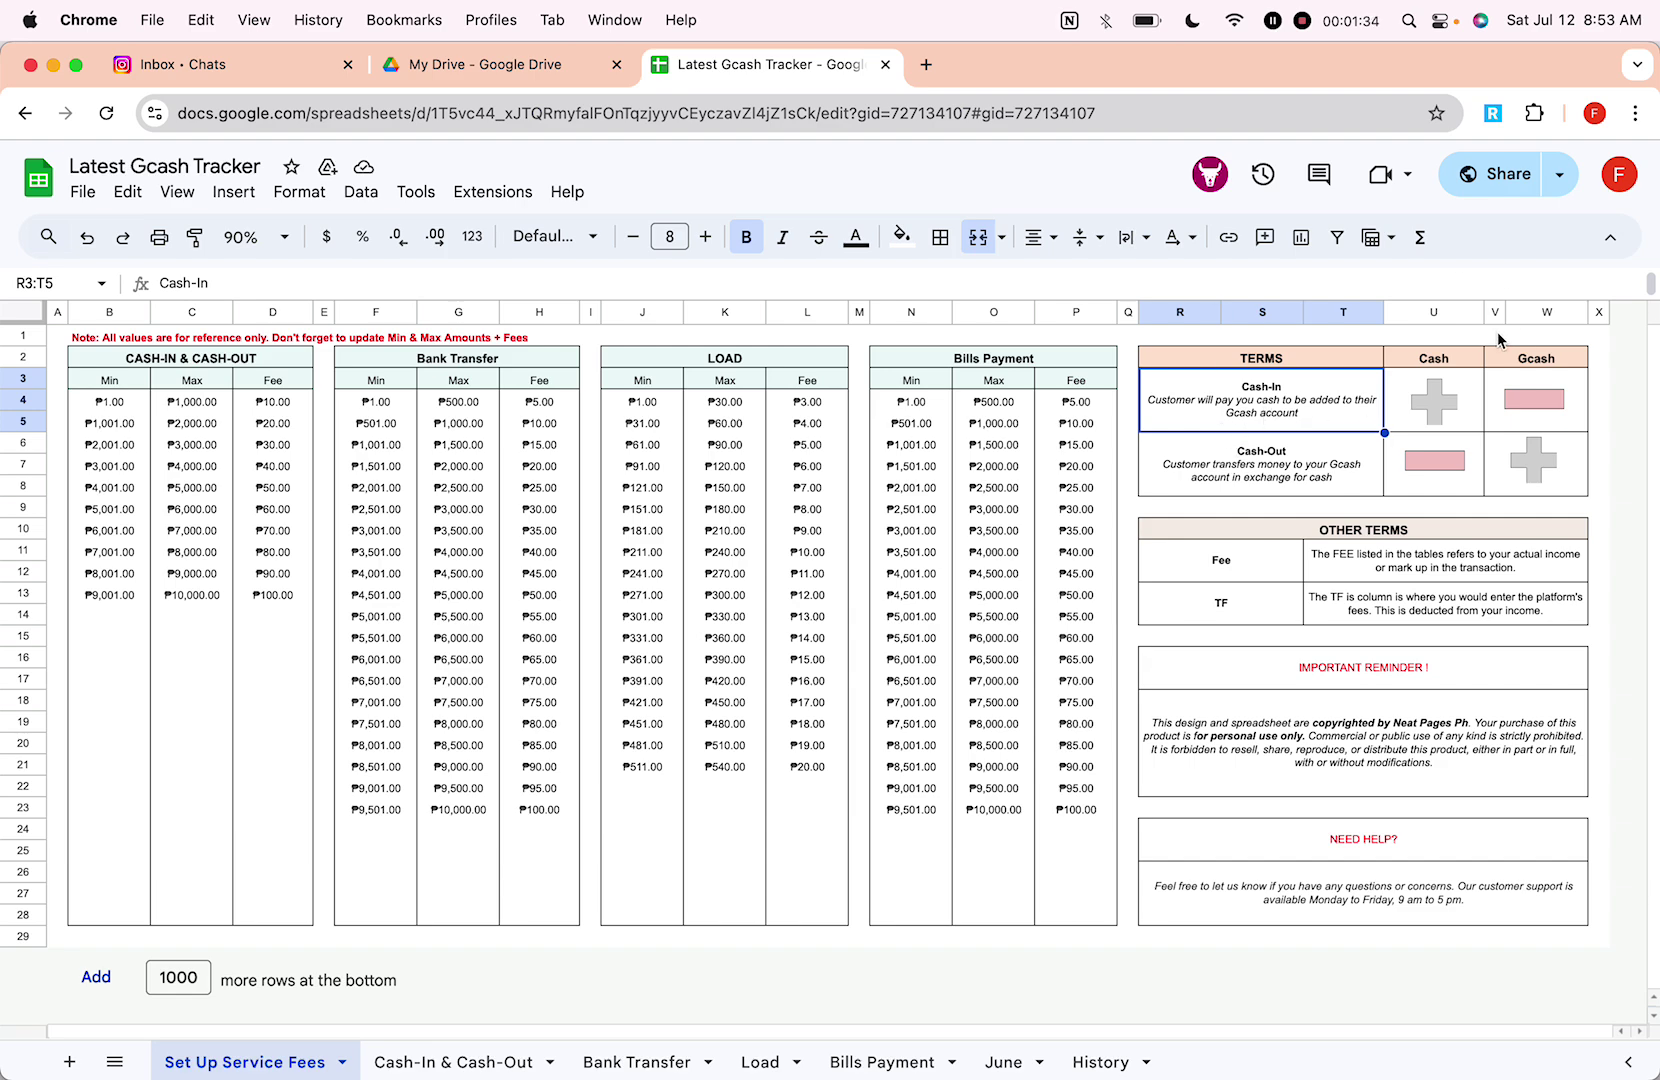
click(1455, 382)
click(1571, 374)
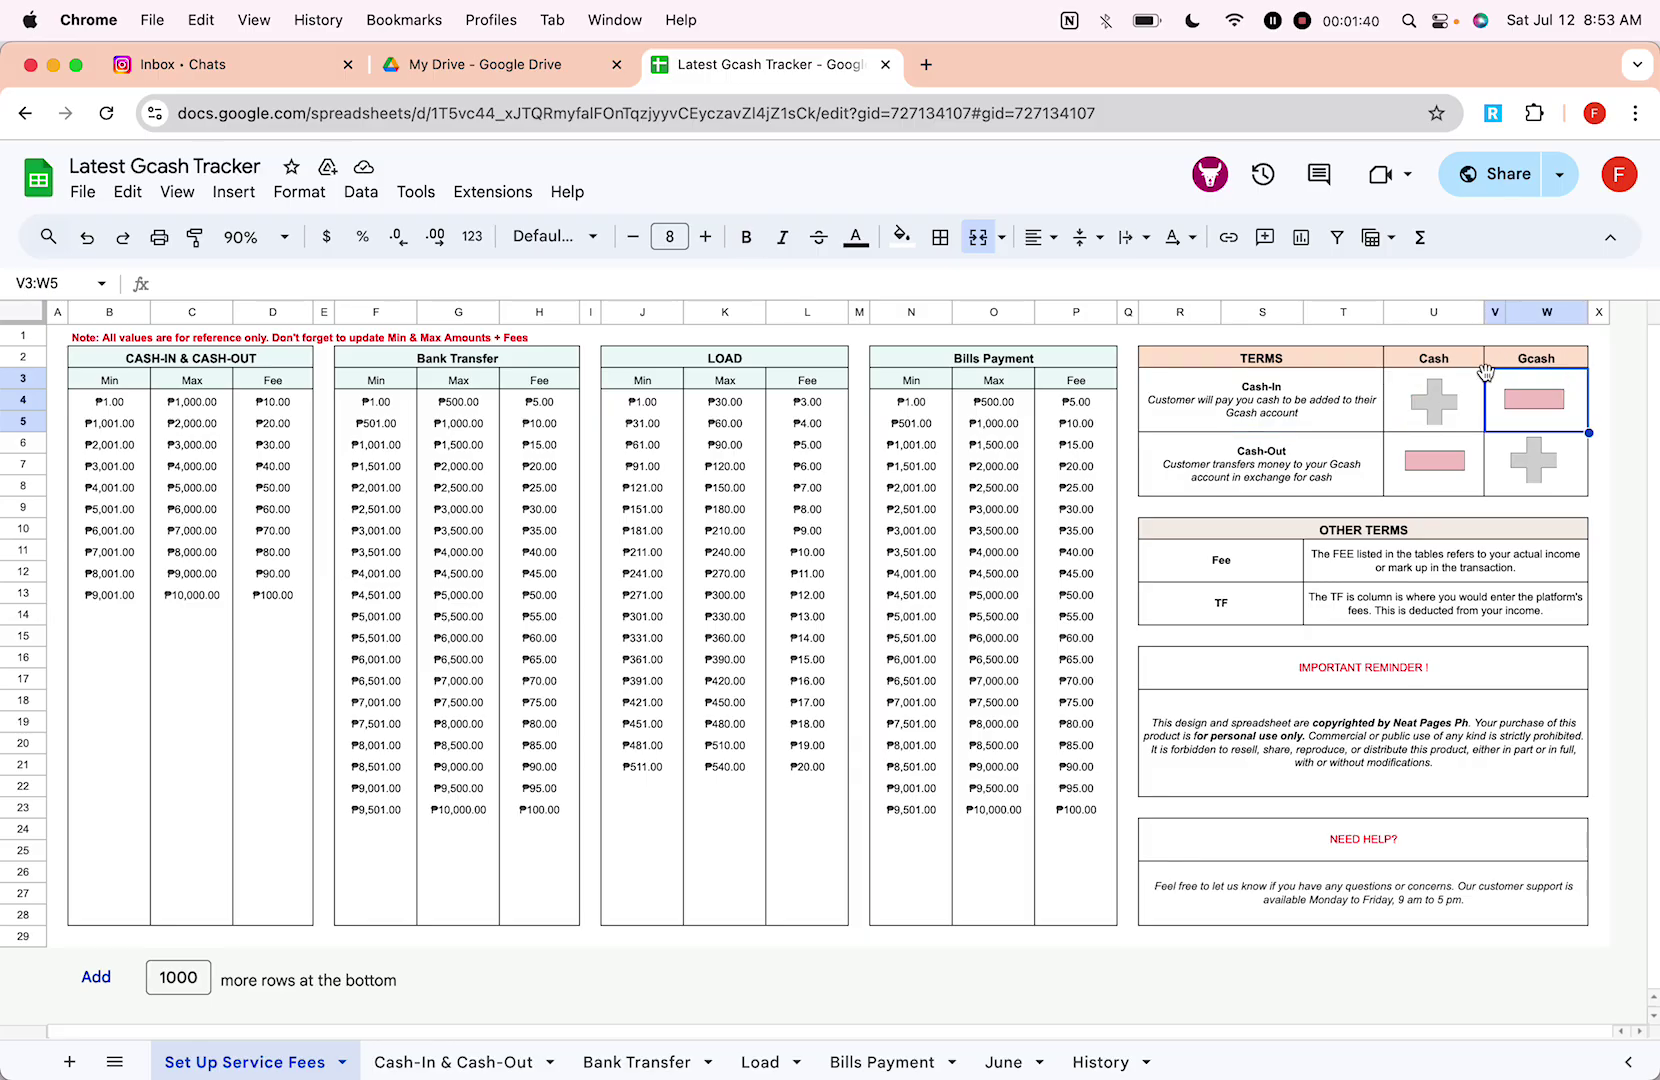
click(1366, 450)
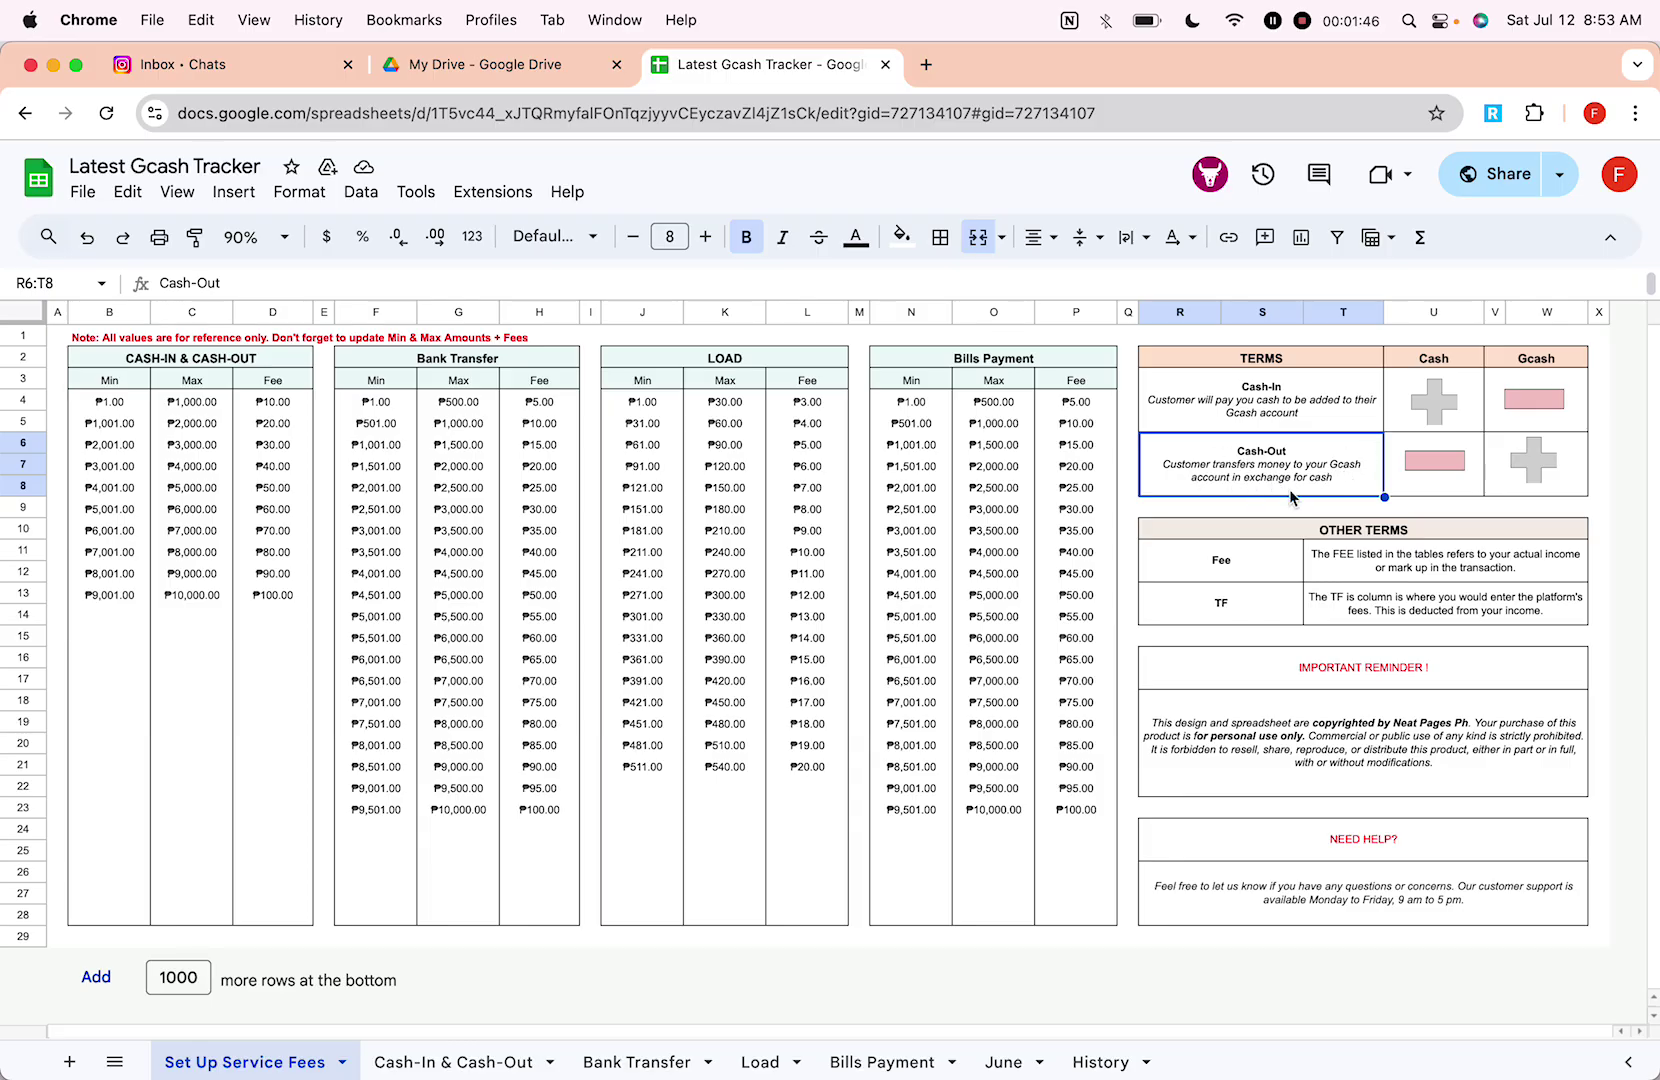
click(1475, 472)
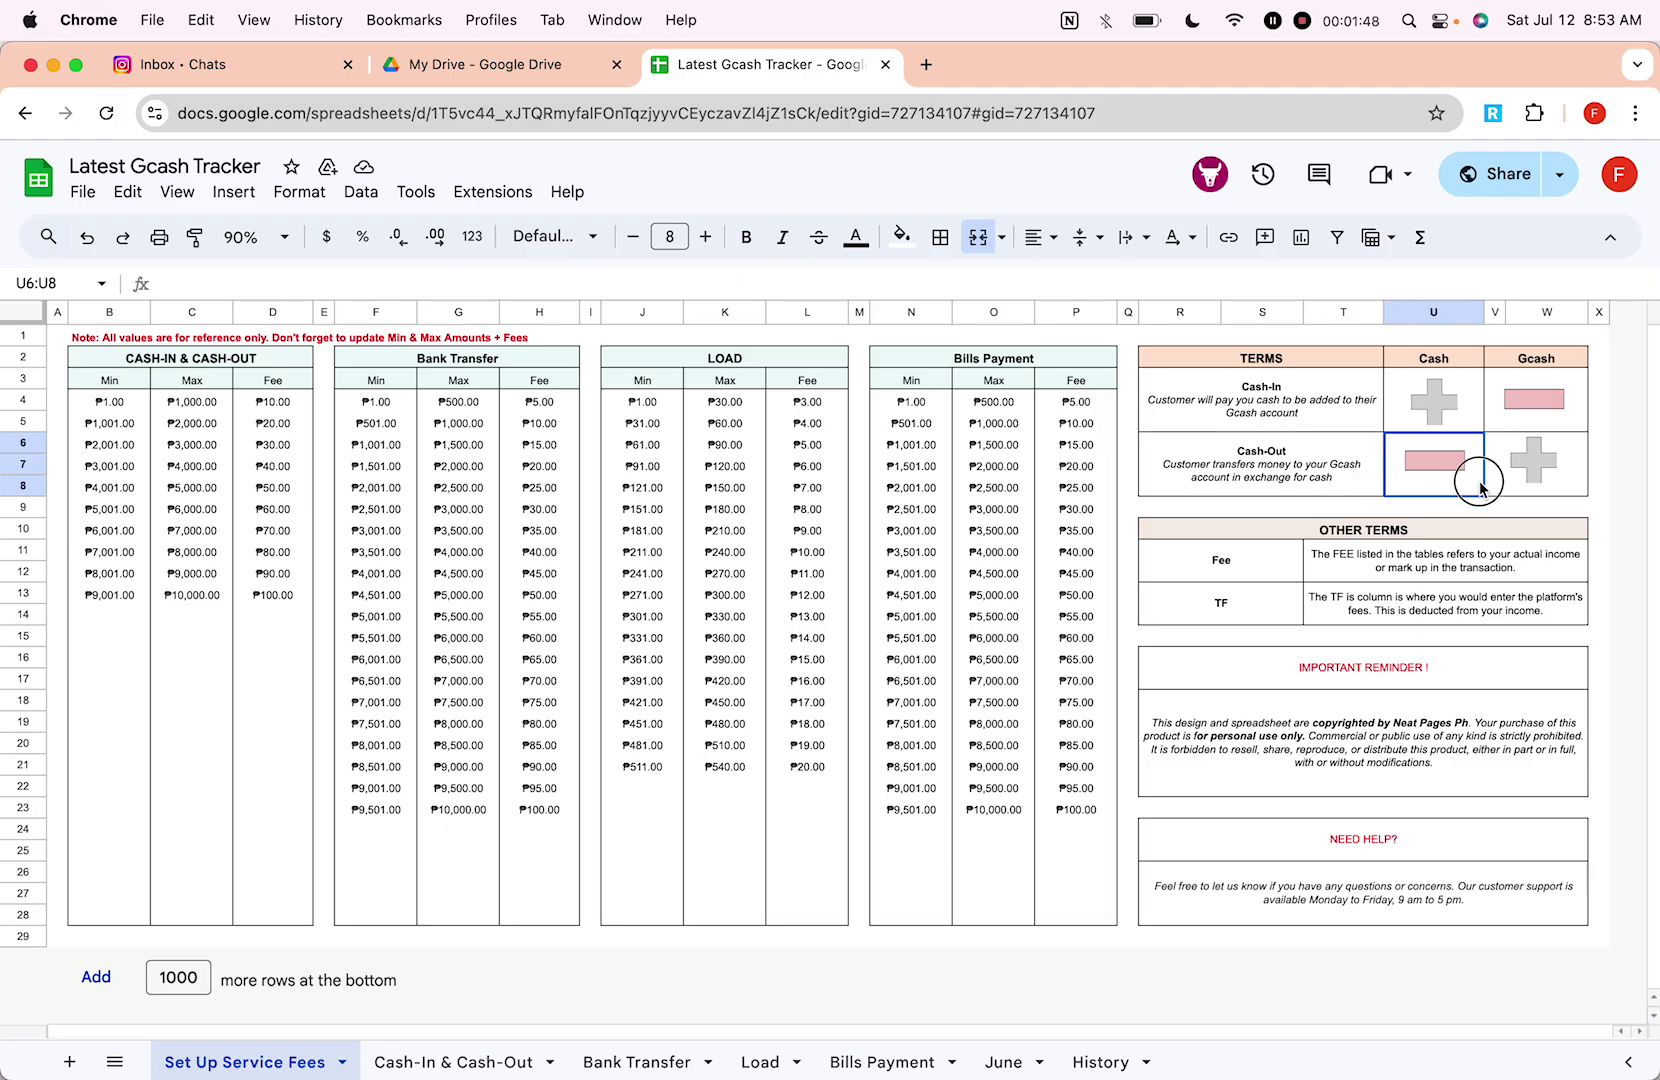
click(1583, 492)
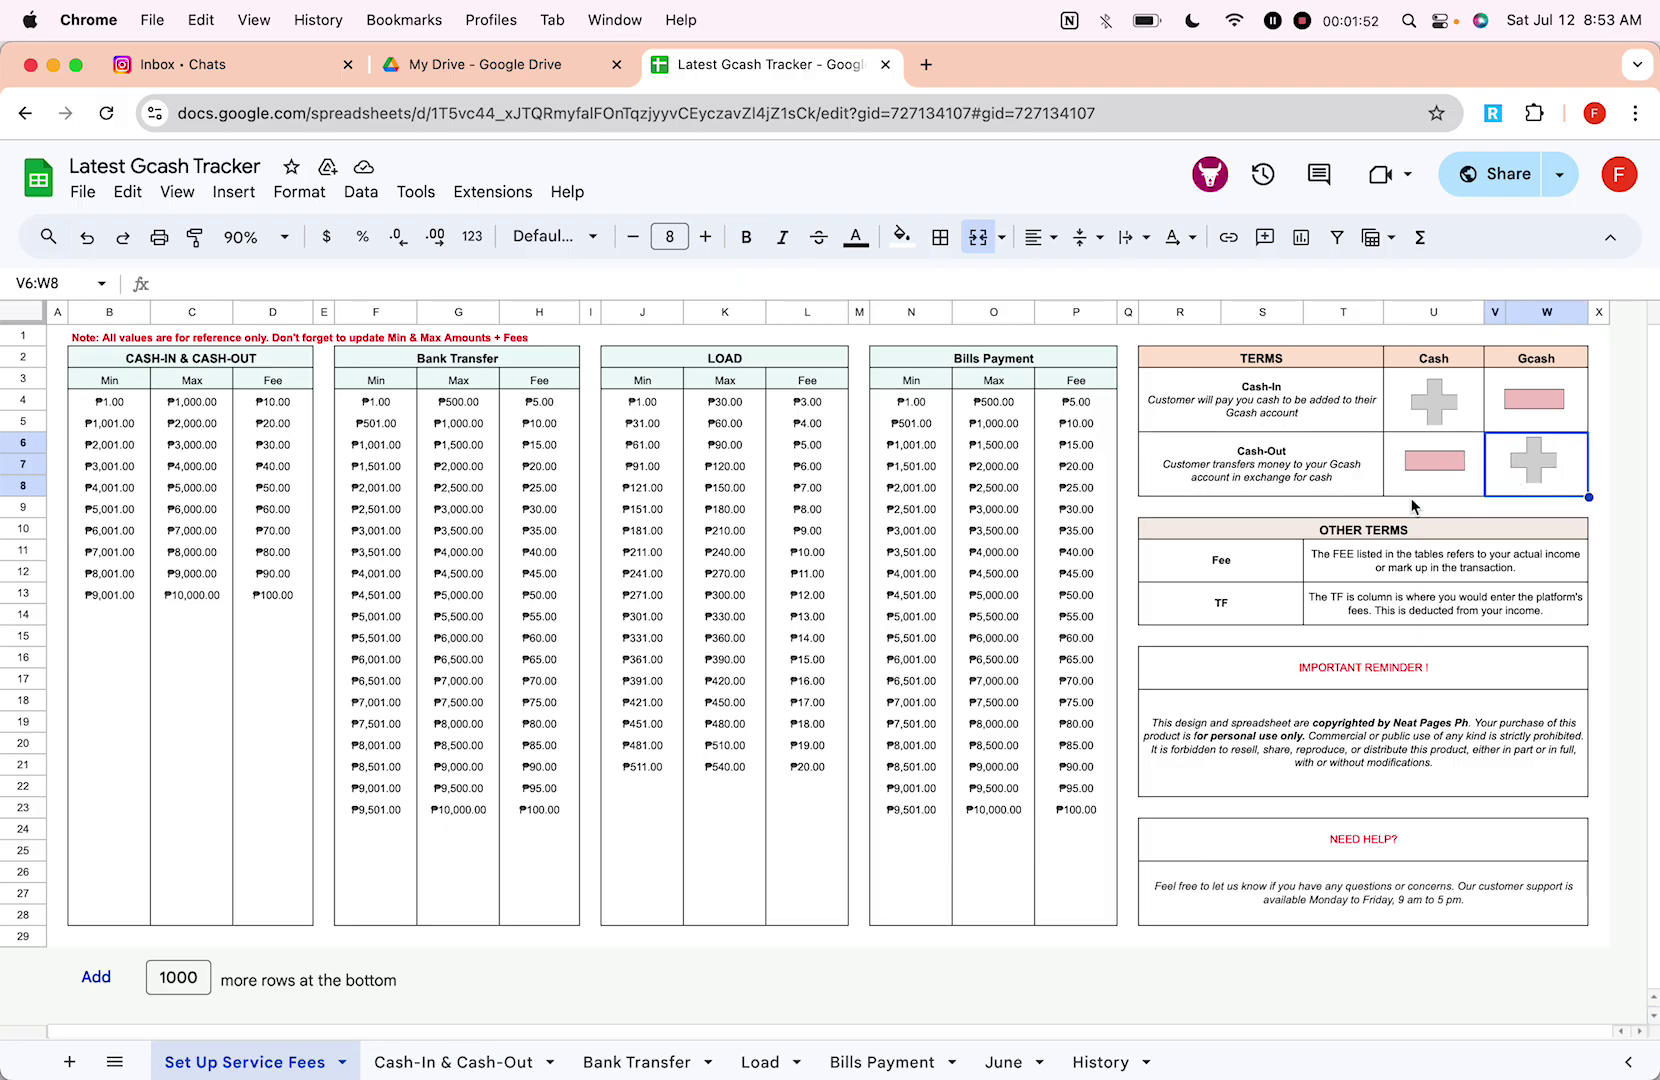
Step: Read the Fee and TF definitions in the Other Terms table
click(1398, 532)
click(1205, 566)
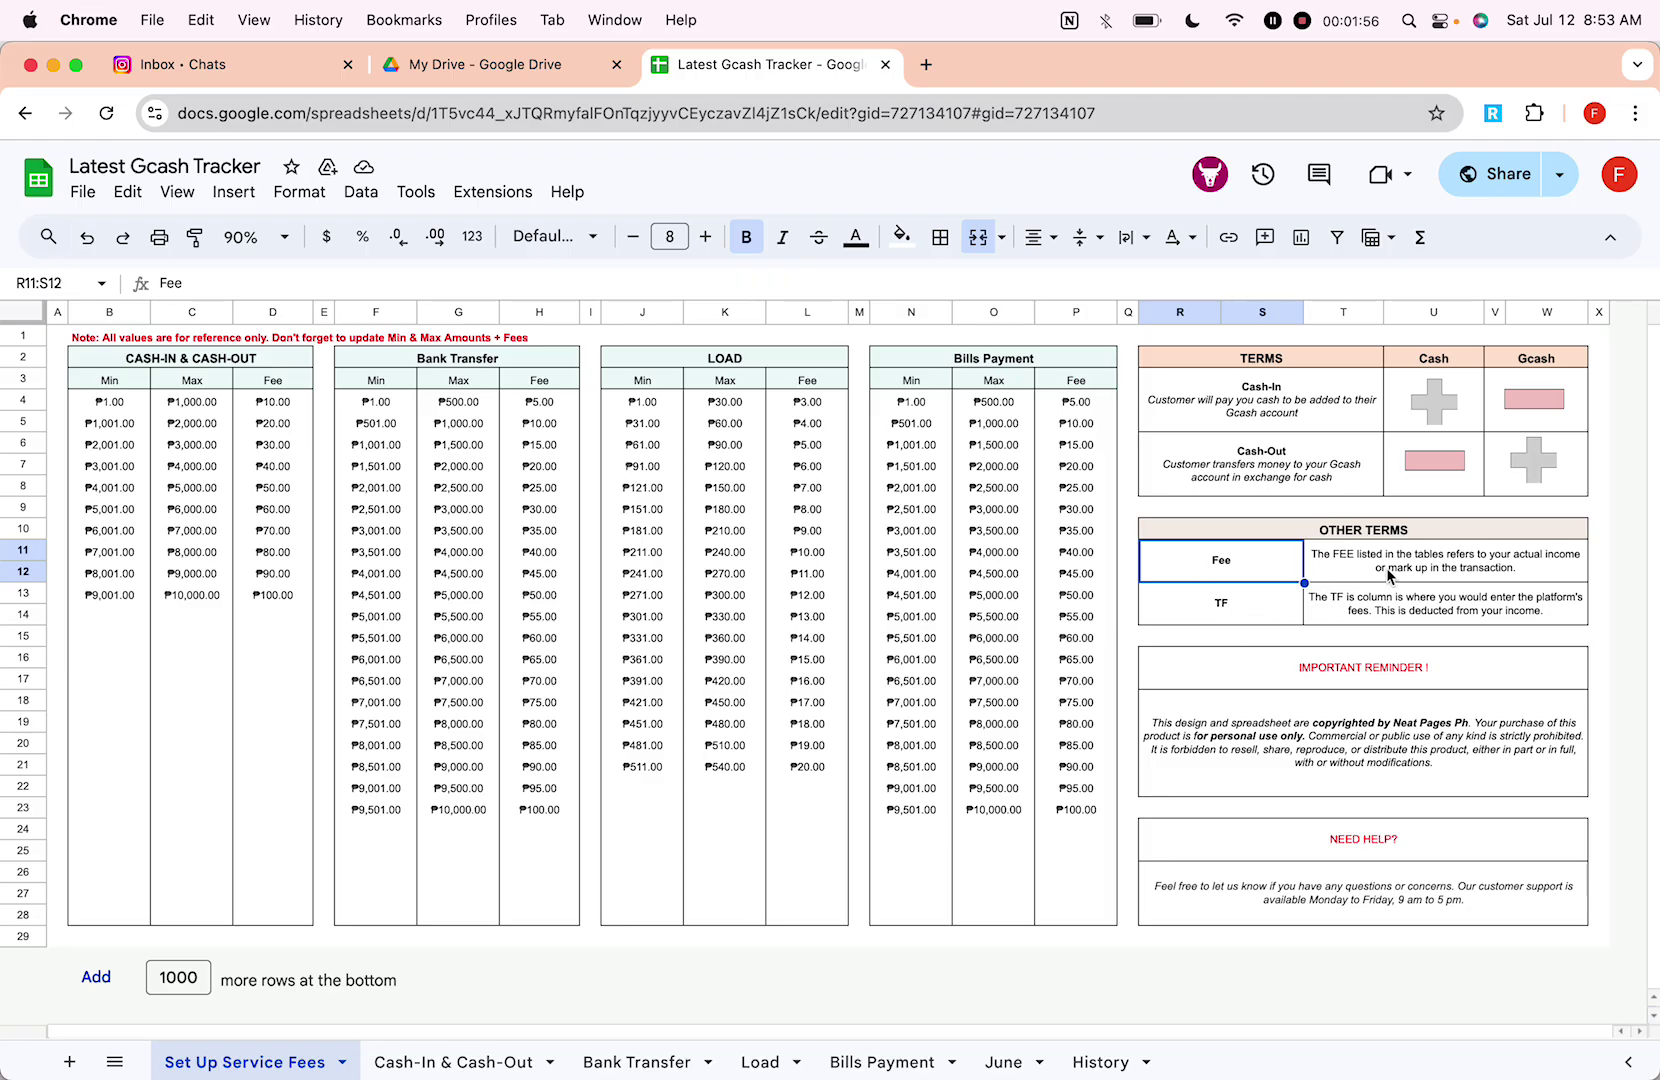
click(1205, 620)
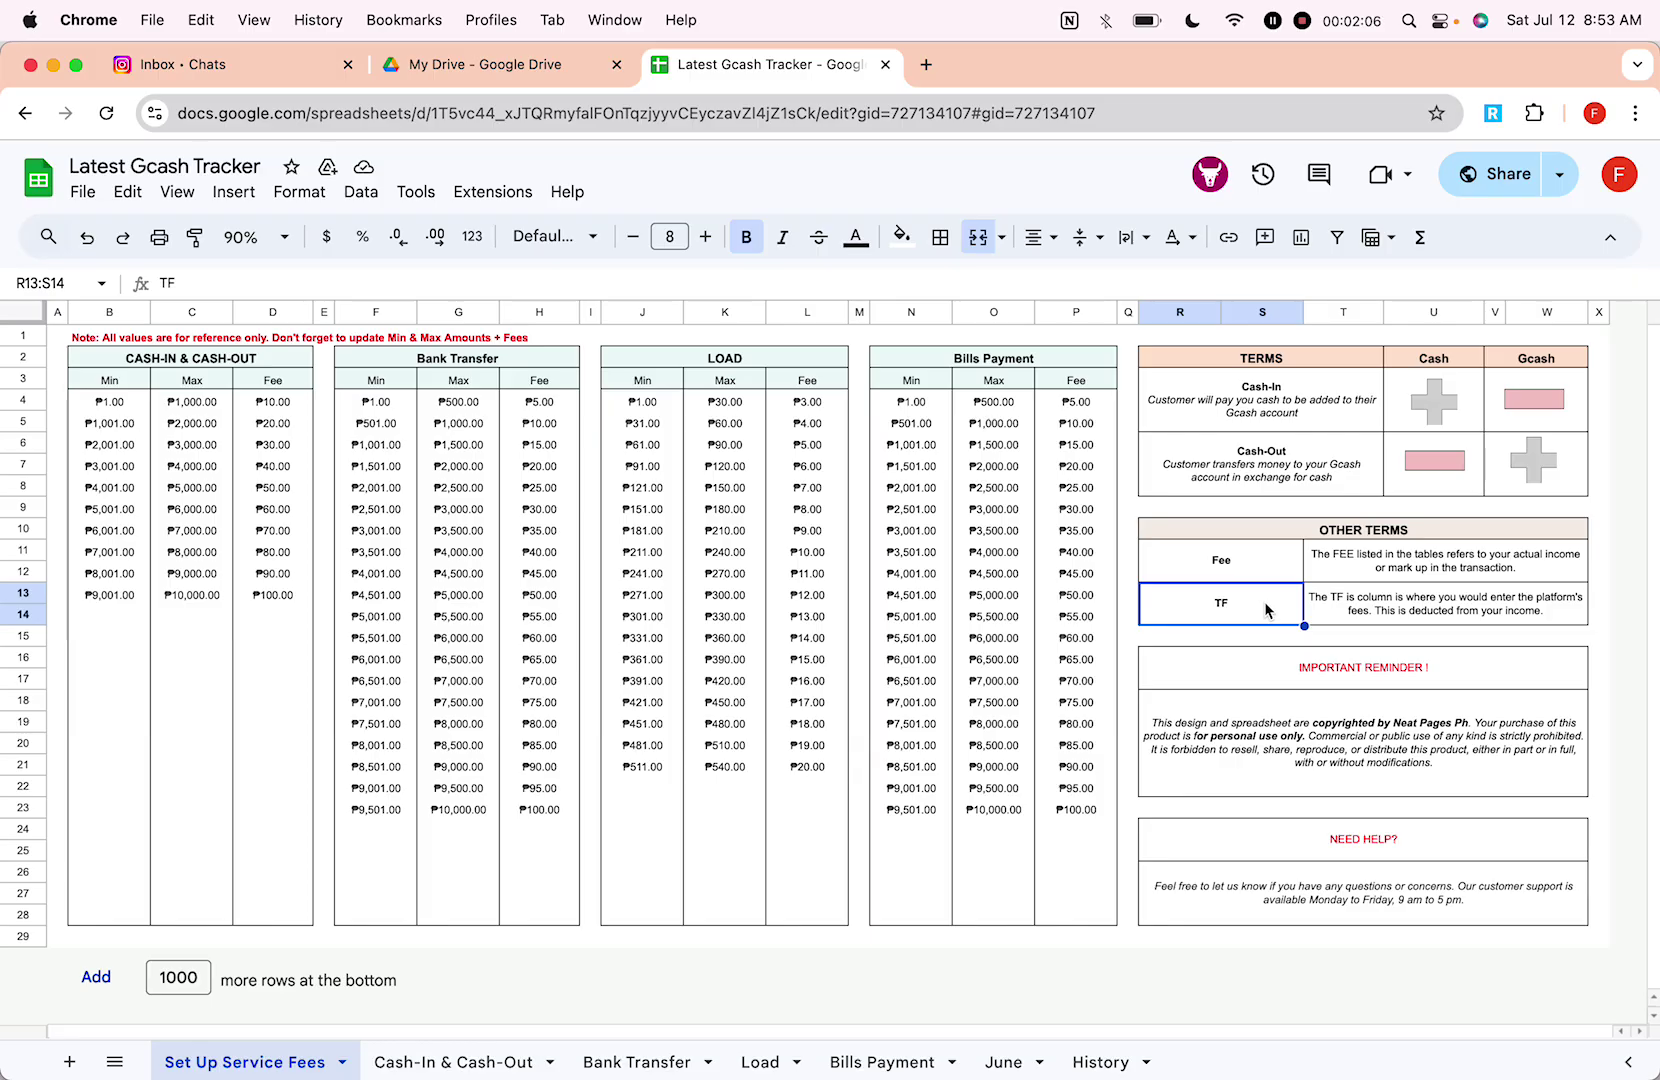
Step: Inspect the Fee columns of all four service tables, from Cash-In & Cash-Out through Bills Payment
click(248, 314)
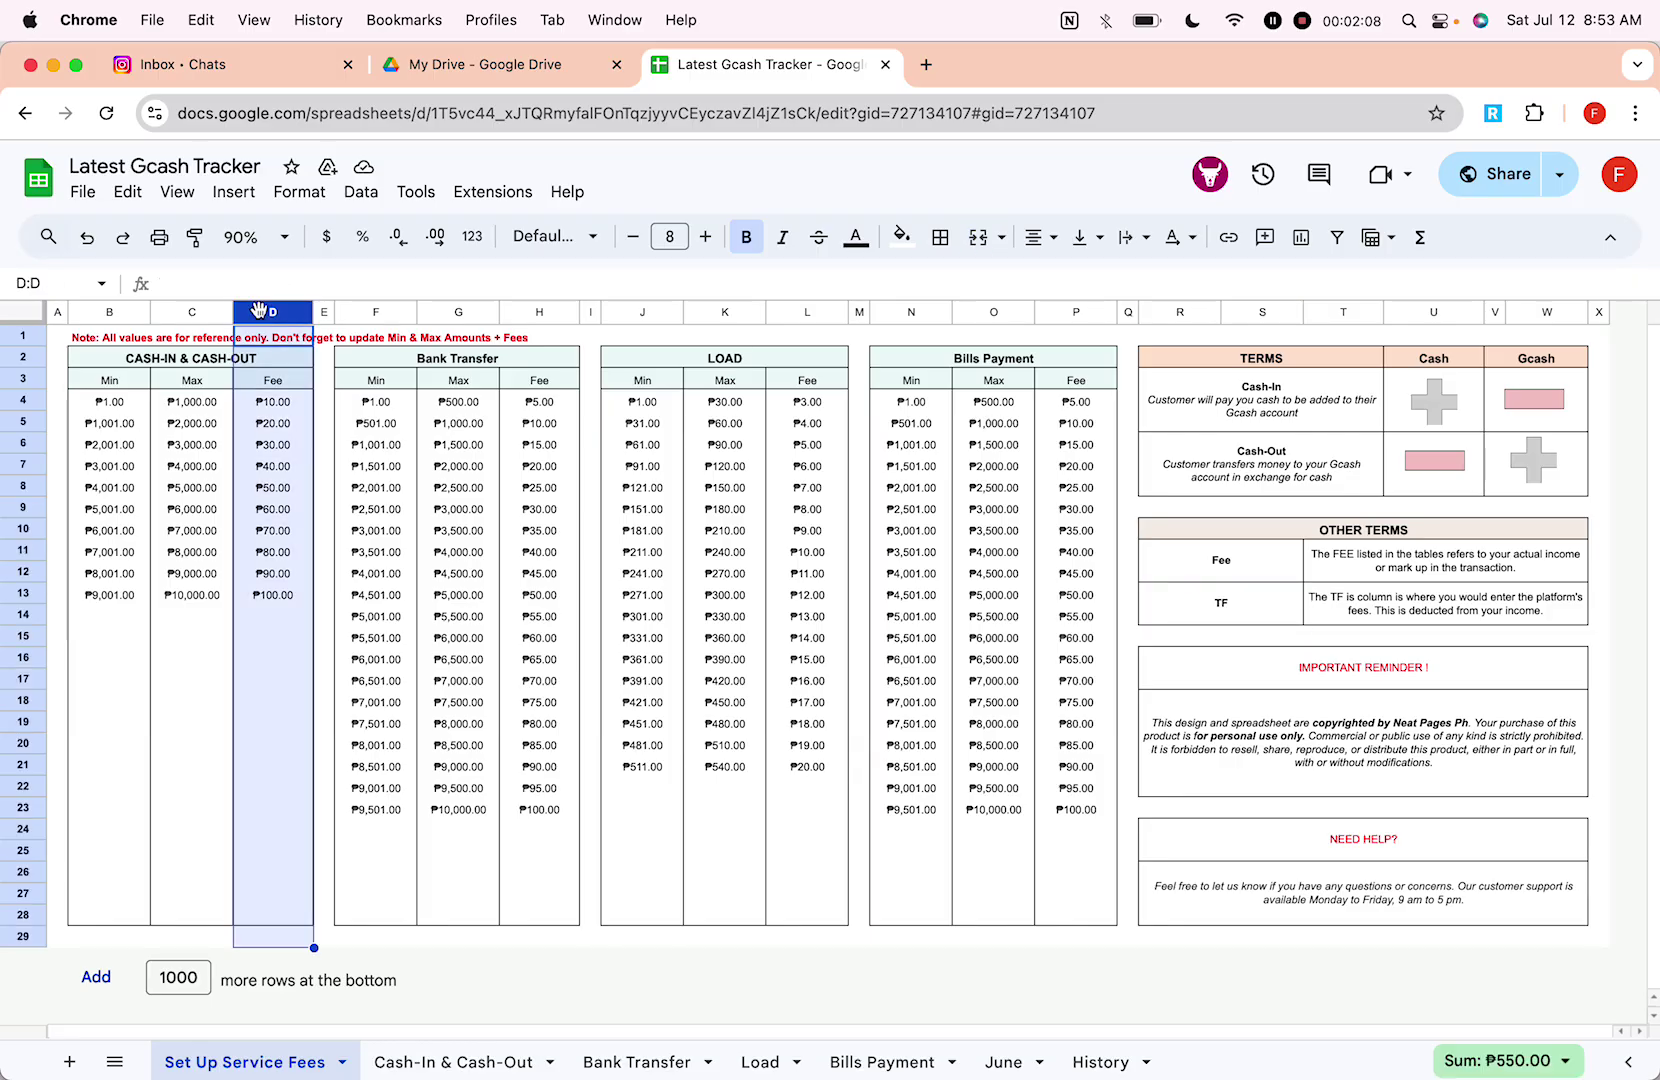
click(545, 312)
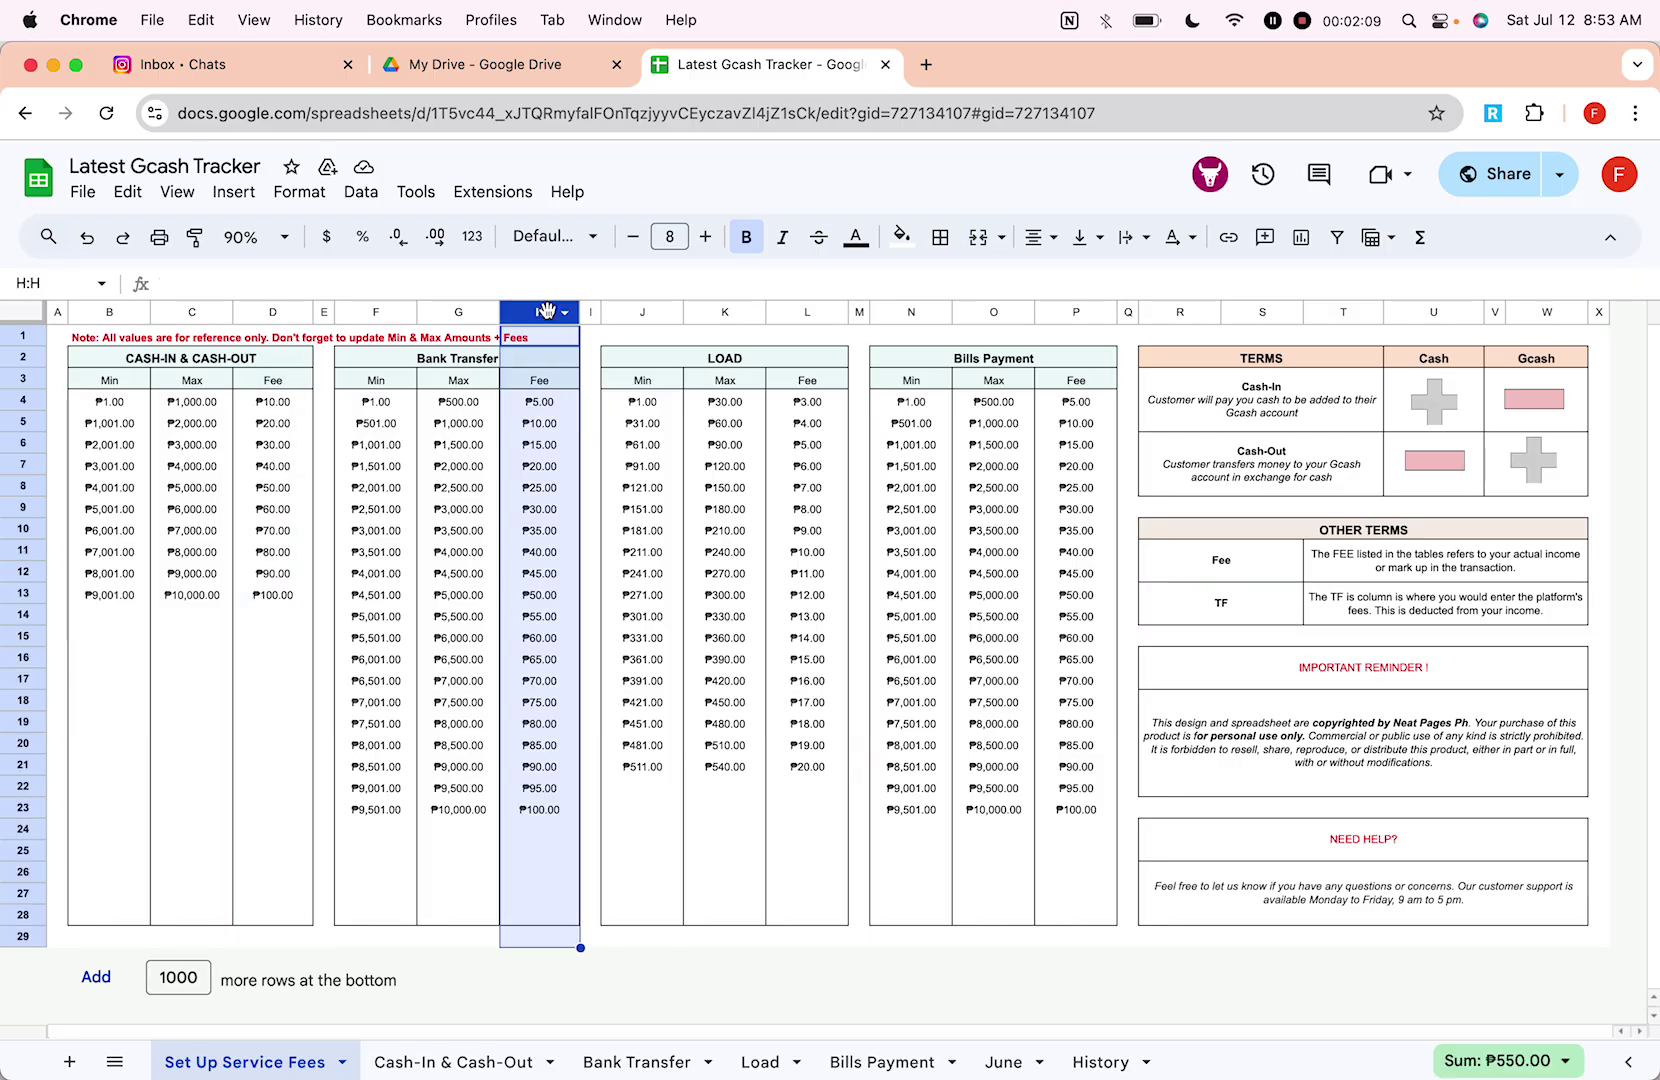
click(815, 314)
click(1076, 312)
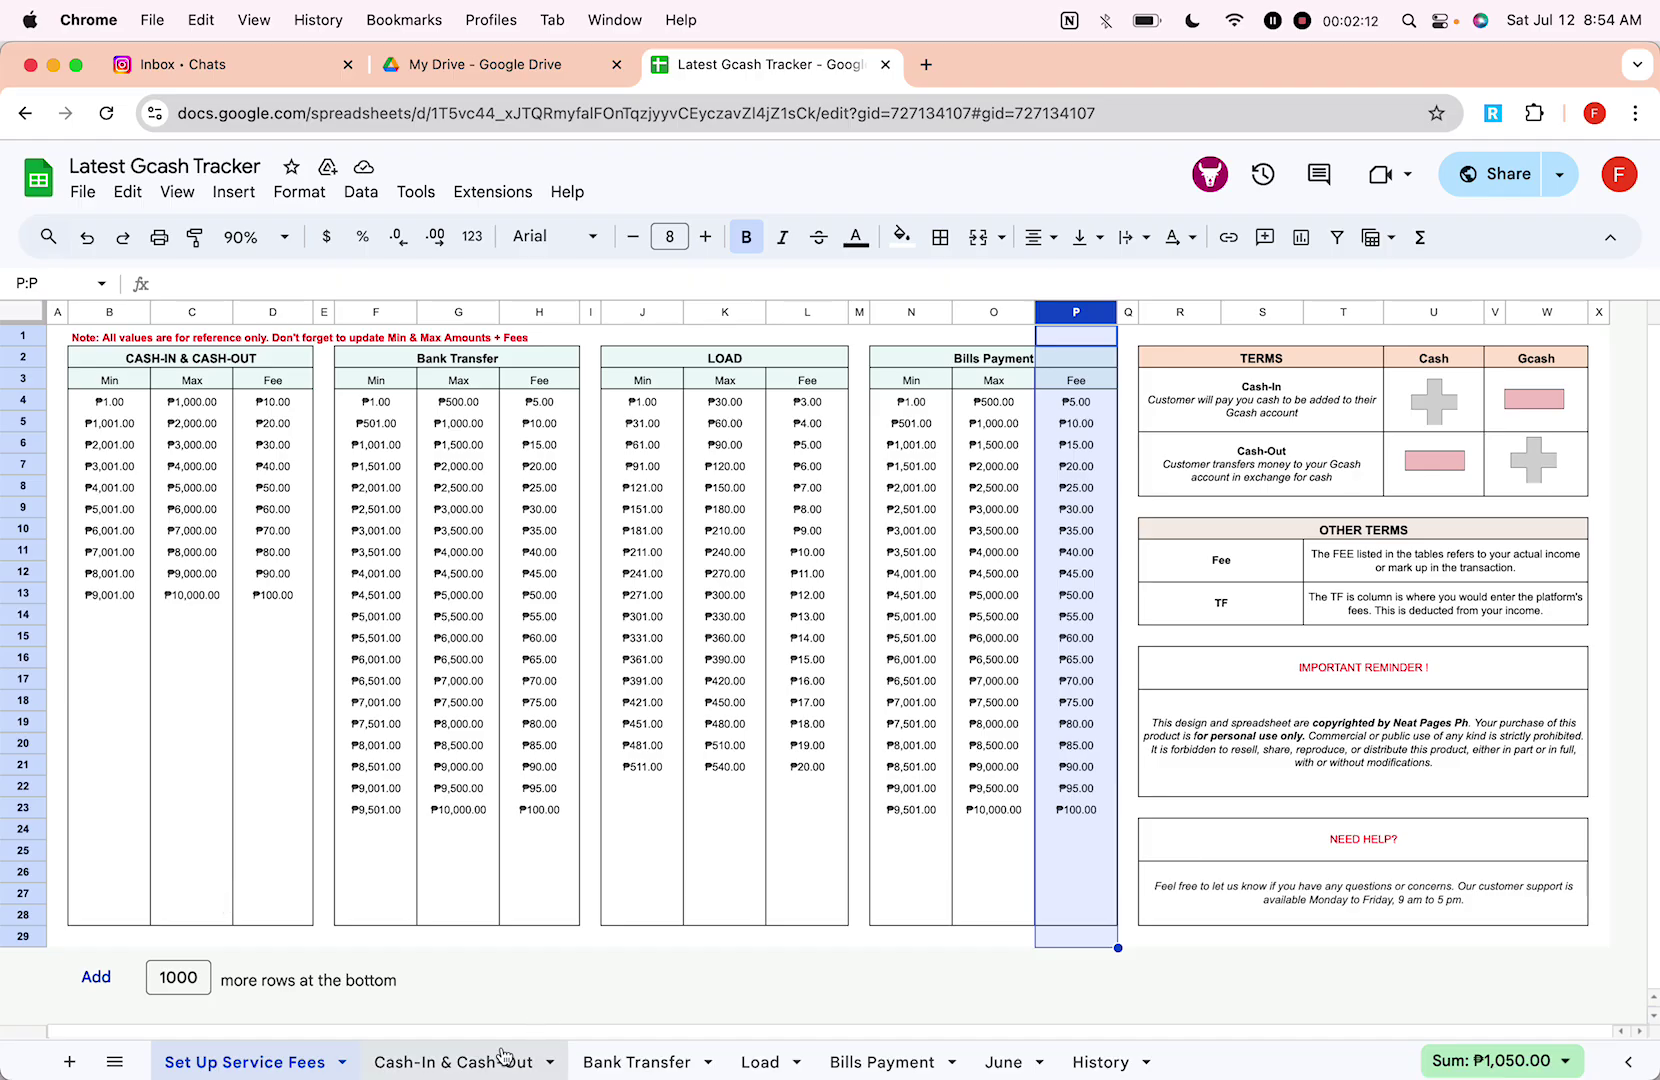
Step: Compare the layouts of the four transaction sheets, ending on the Cash-In & Cash-Out sheet
click(453, 1062)
click(938, 710)
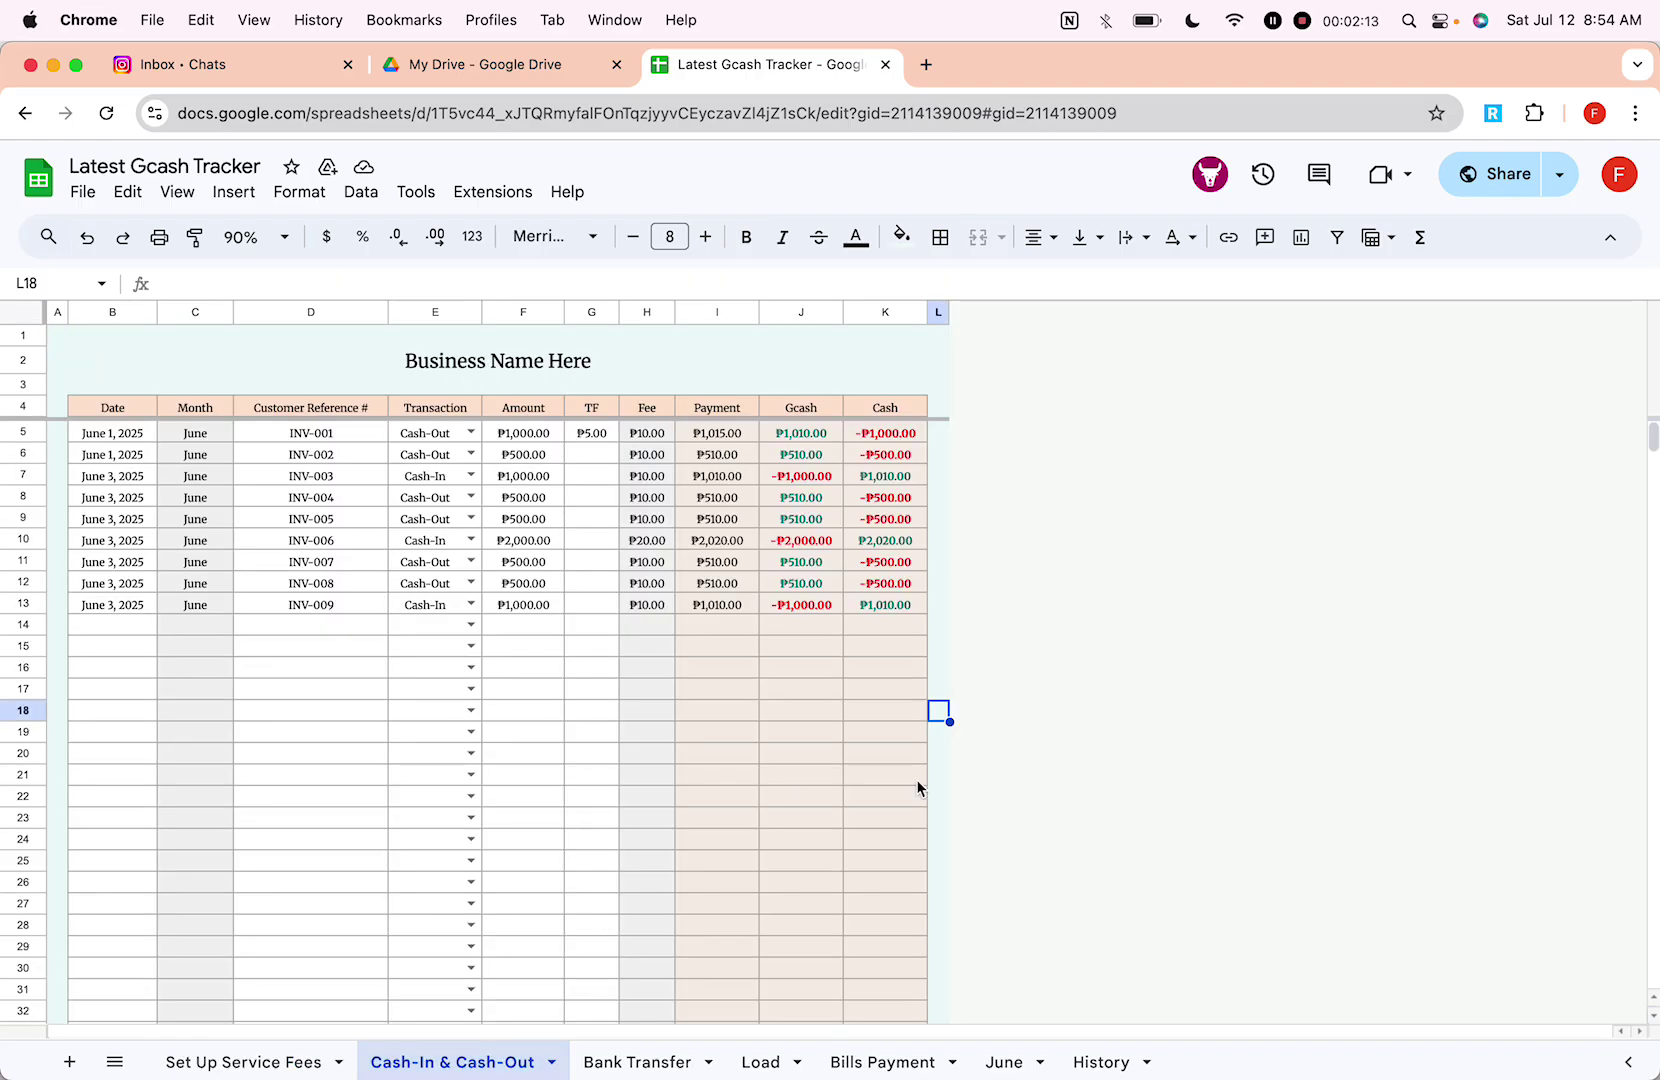
click(688, 1056)
click(758, 1062)
click(878, 1060)
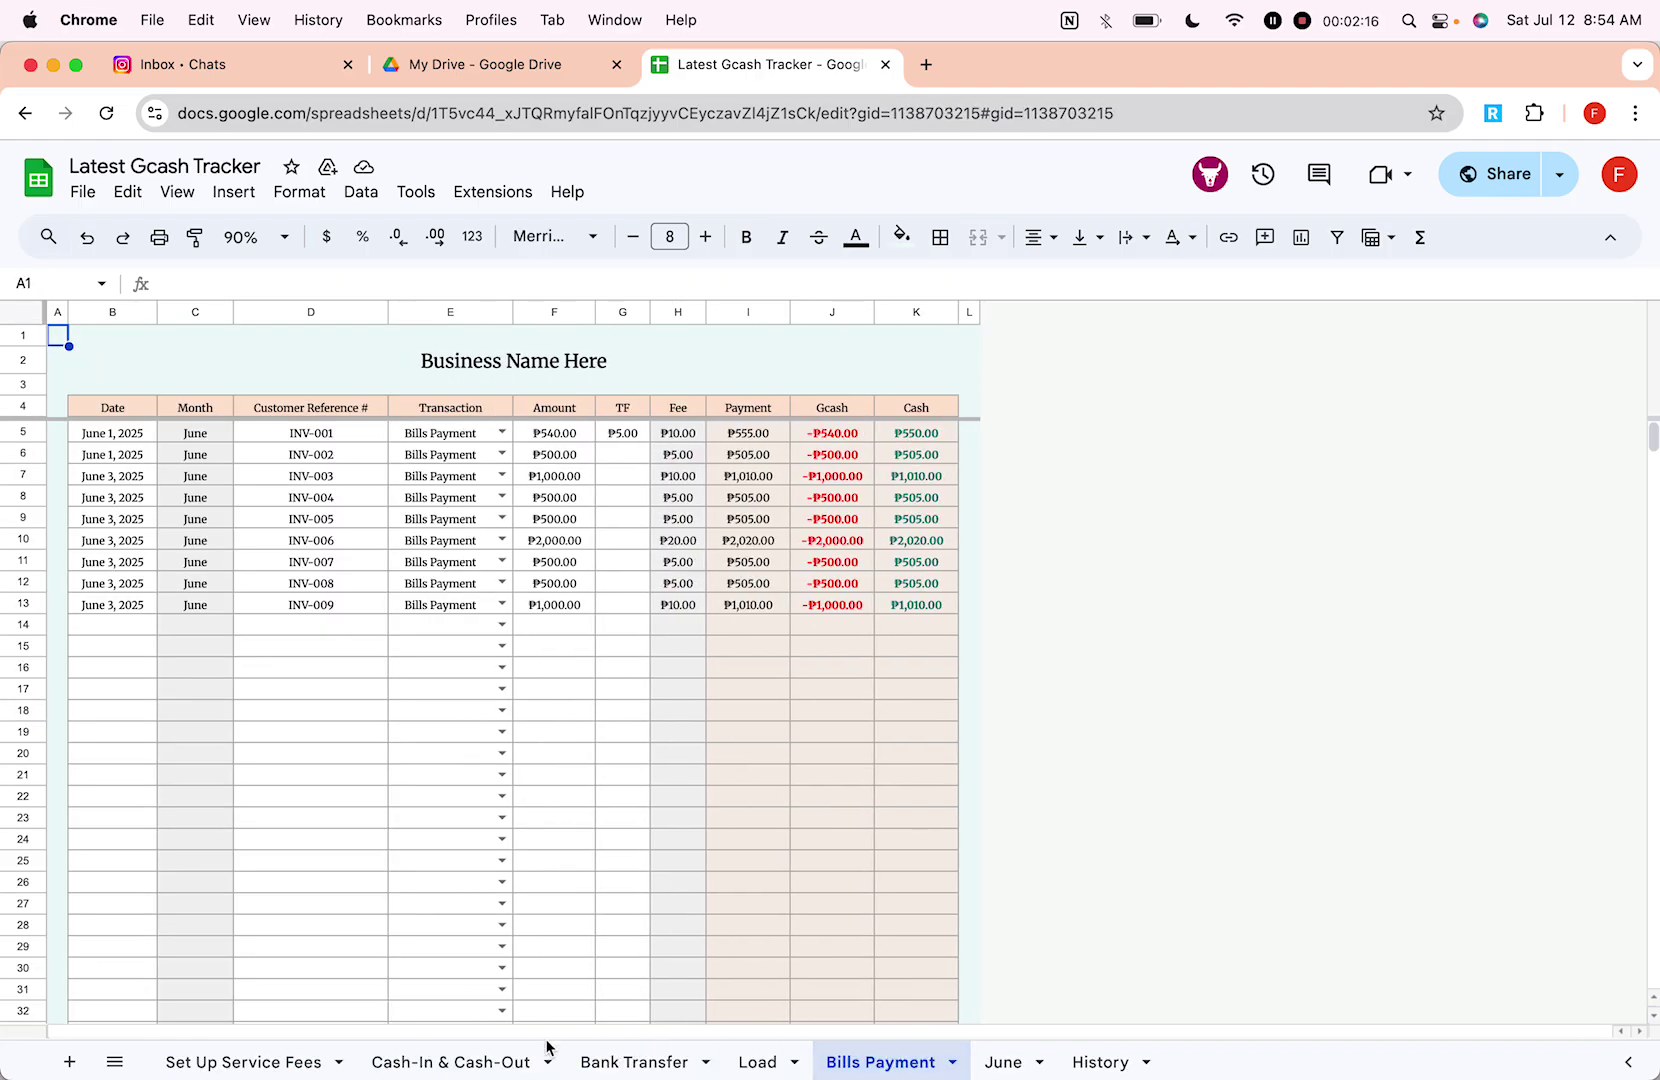
click(465, 1064)
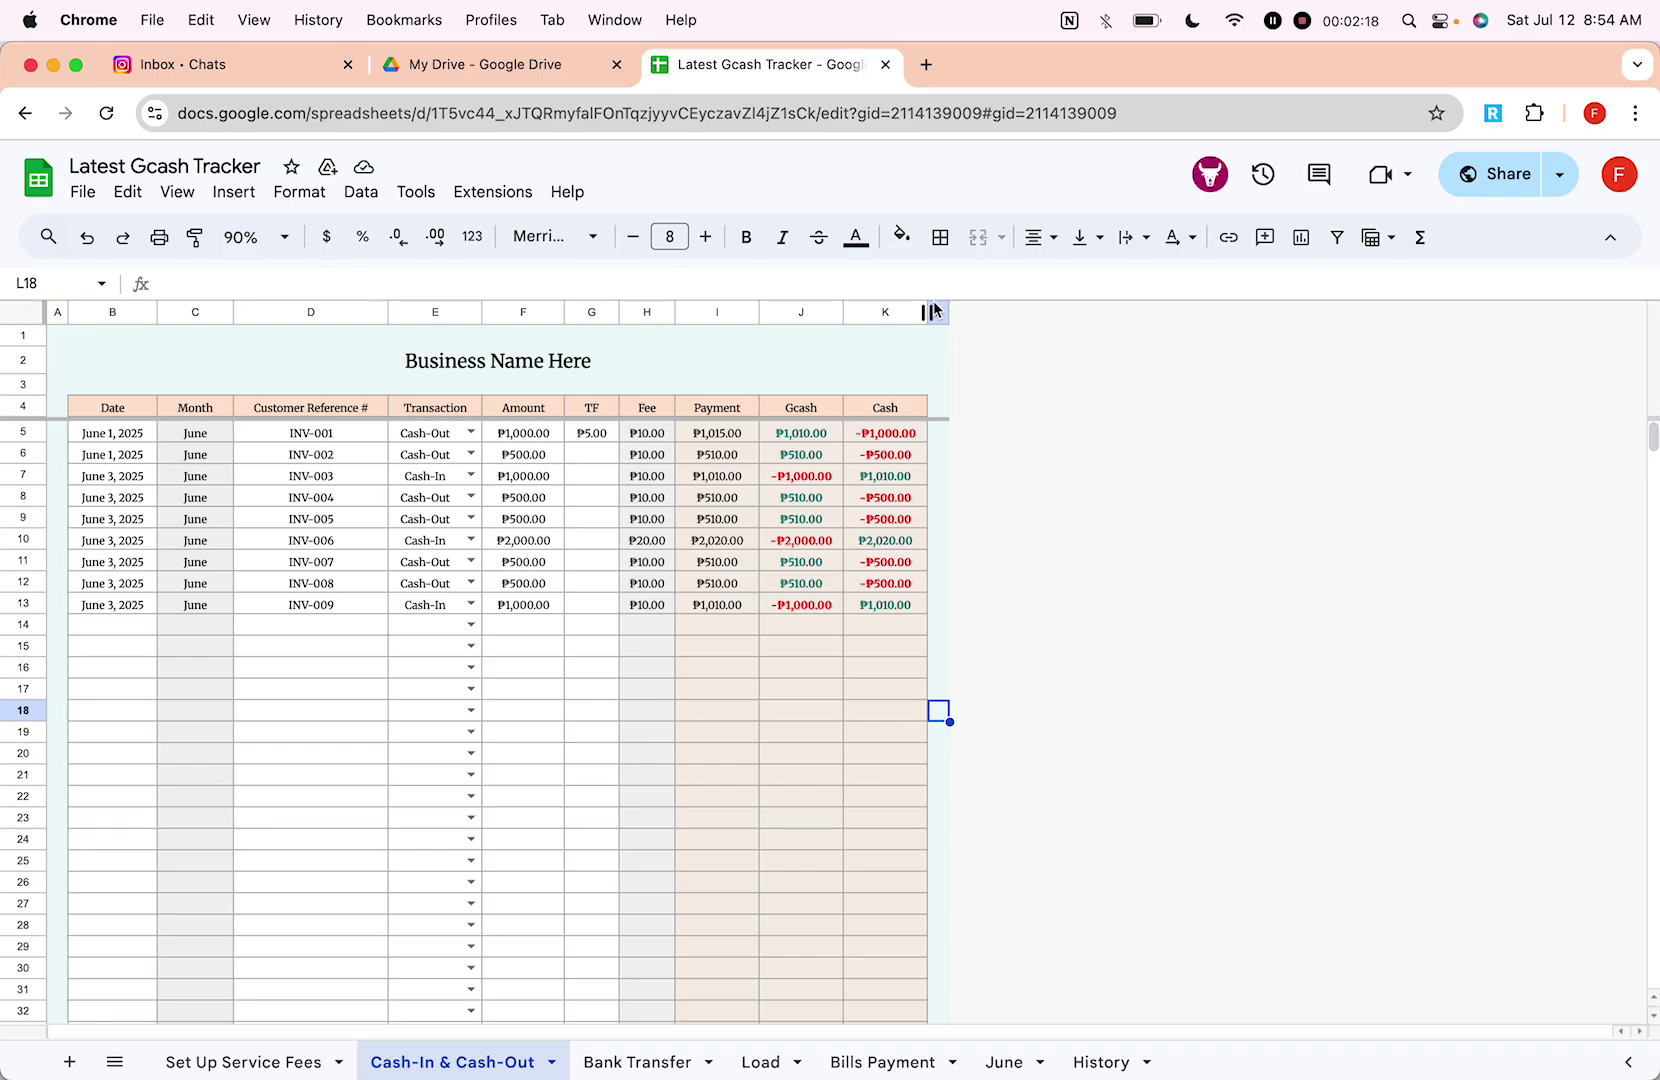
Step: Check the first entry's transaction type options and the Date and Customer Reference # columns on the Cash-In & Cash-Out sheet
click(470, 431)
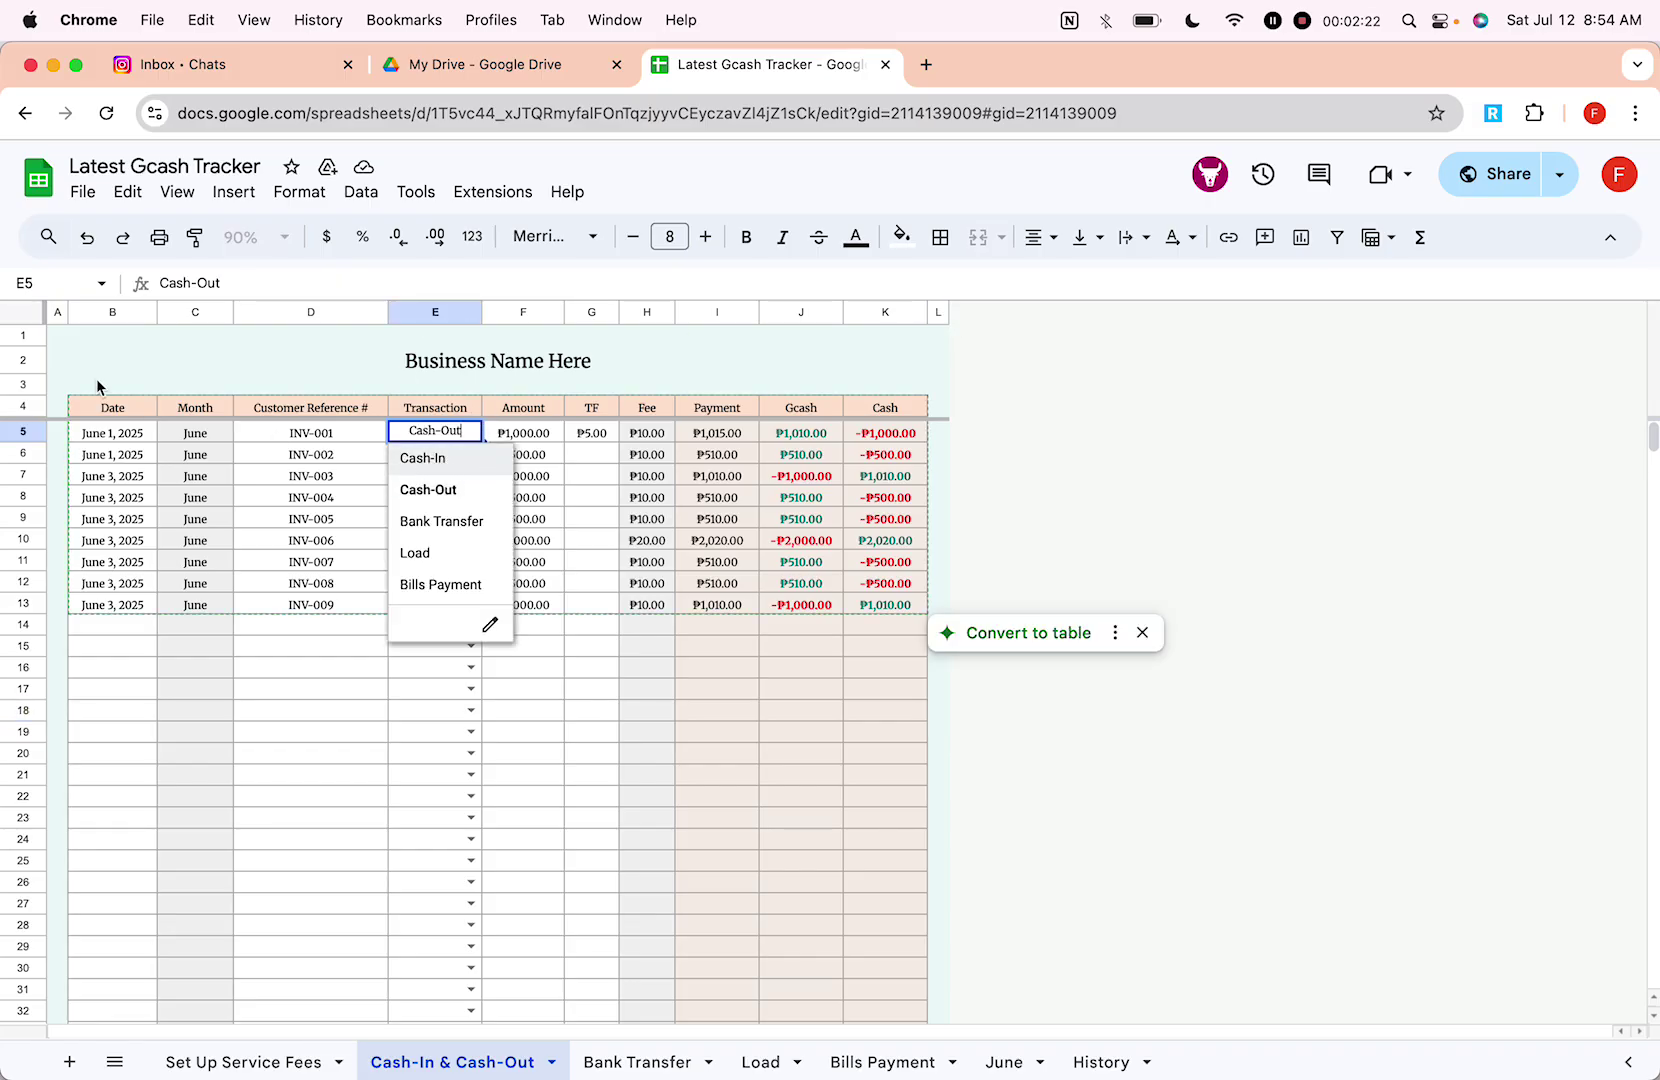
click(110, 315)
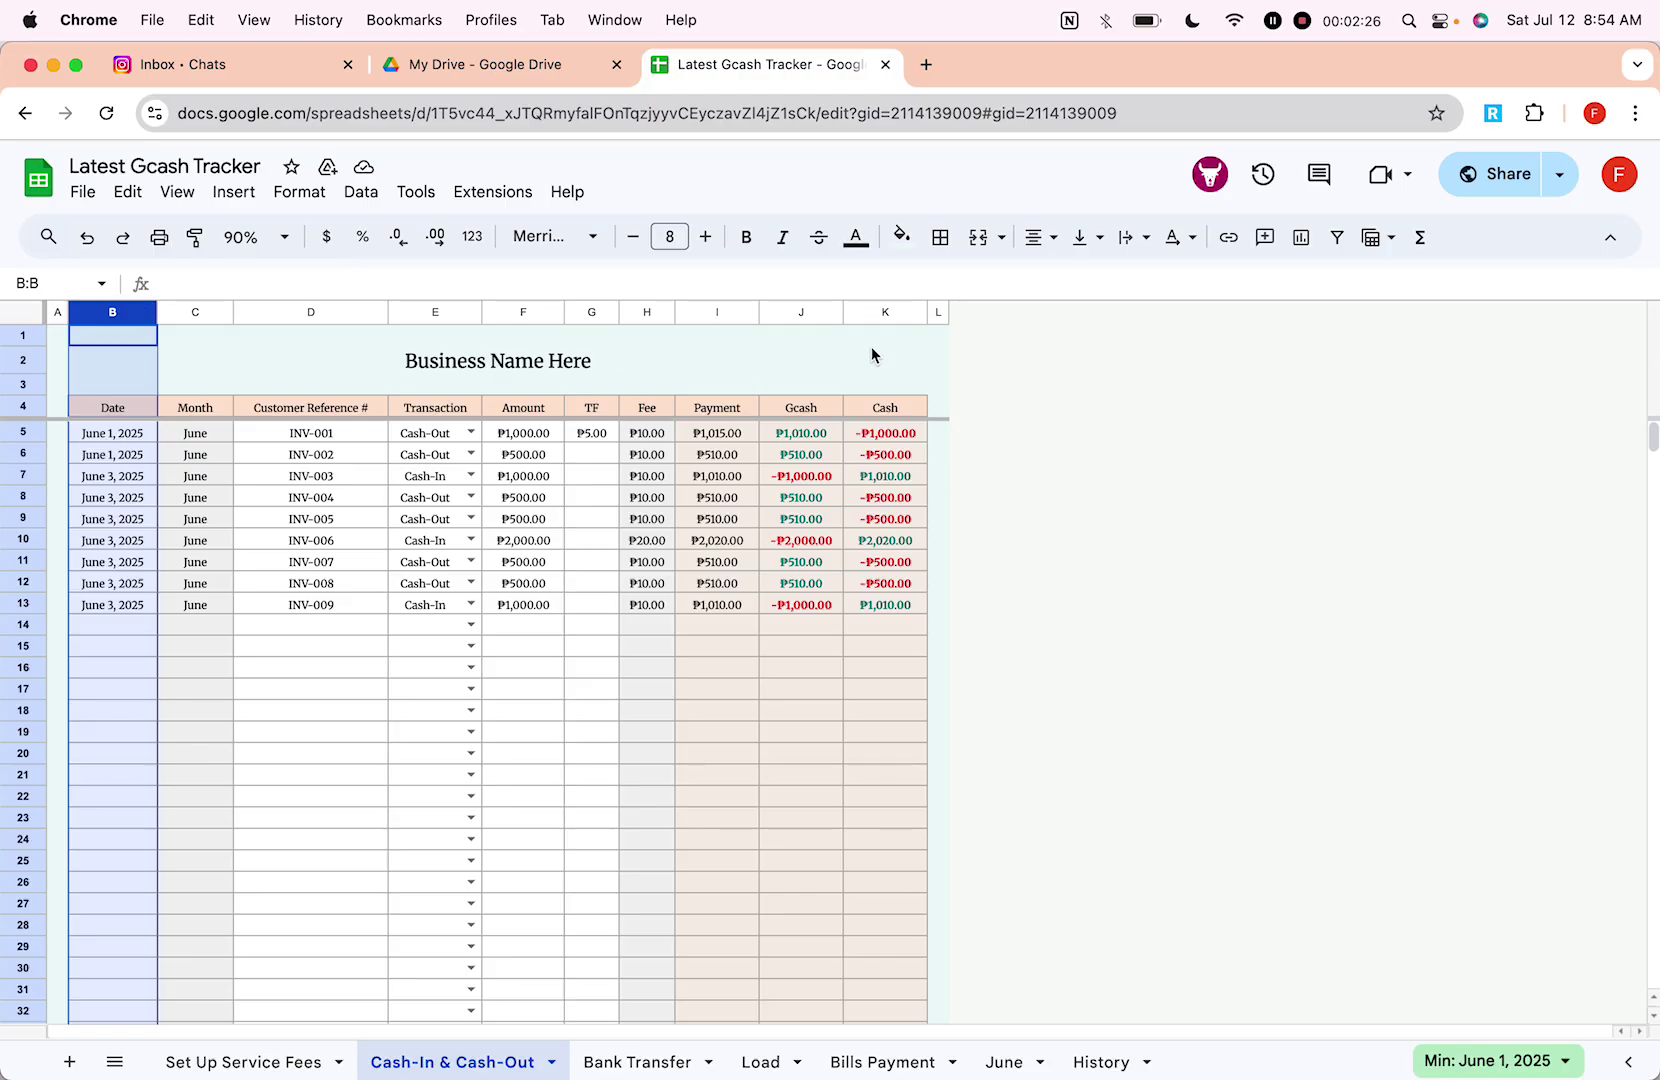
click(275, 308)
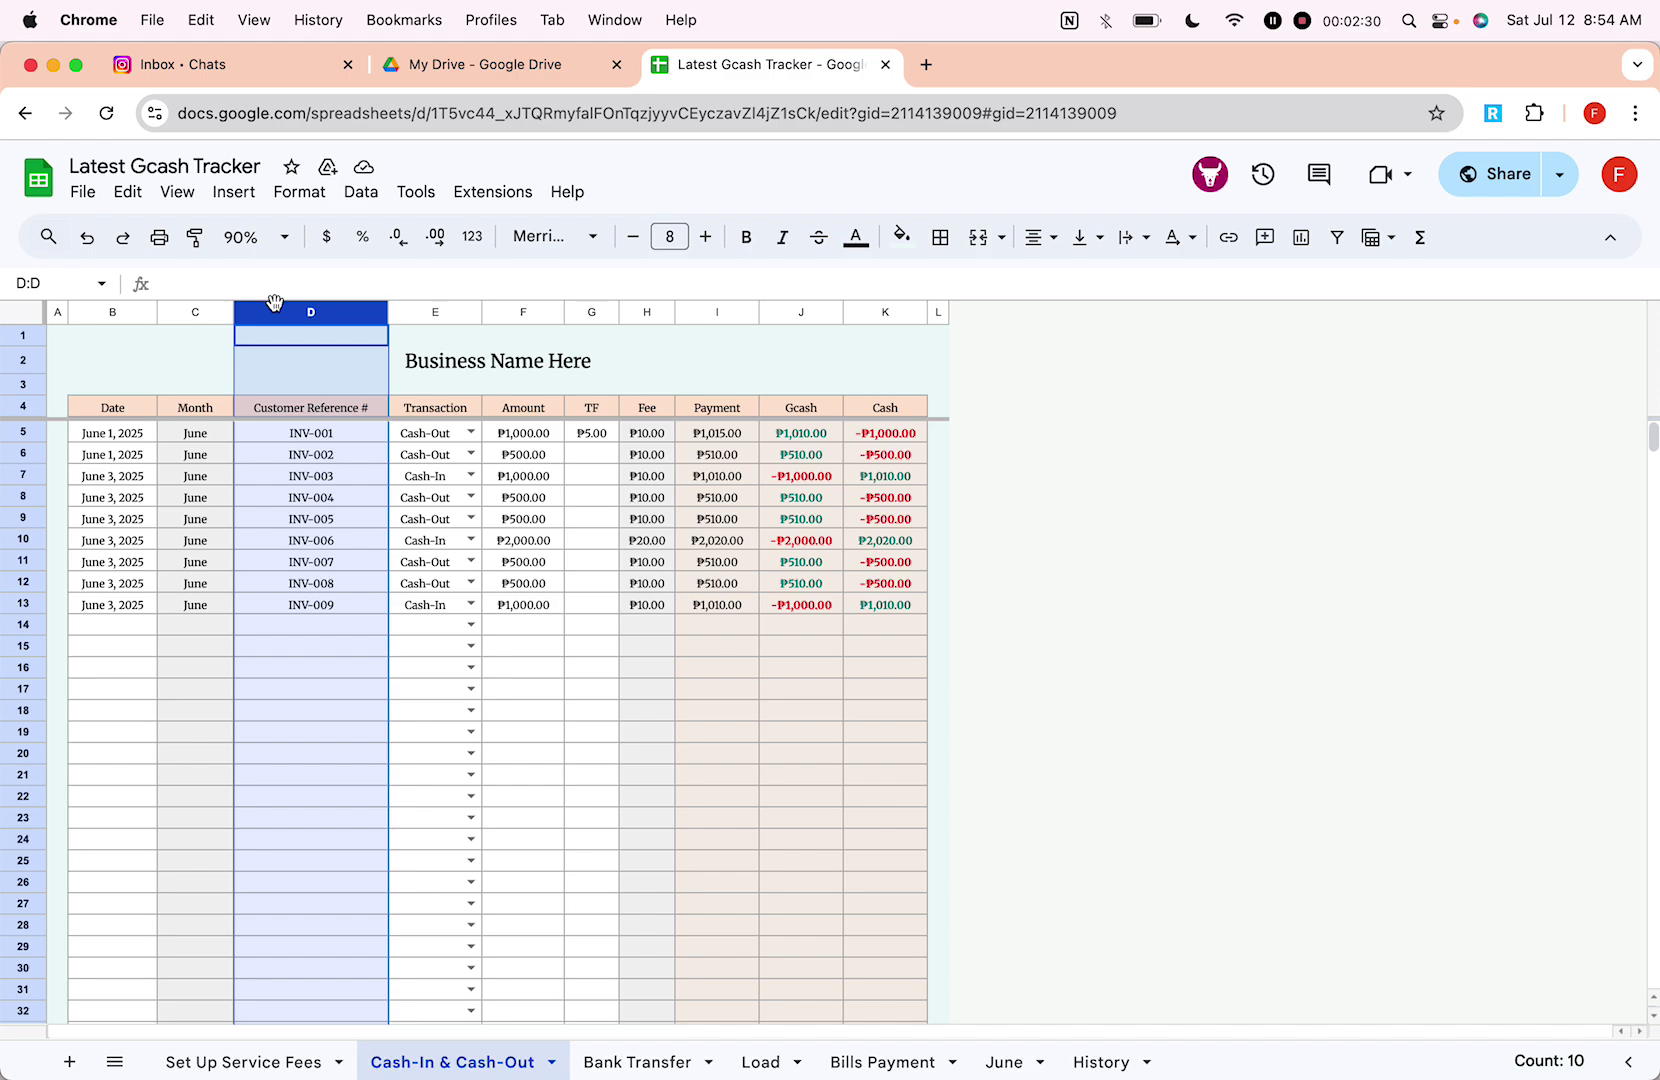
Step: Enter the already used reference INV-009 in cell D14, the first empty Customer Reference # cell
click(341, 634)
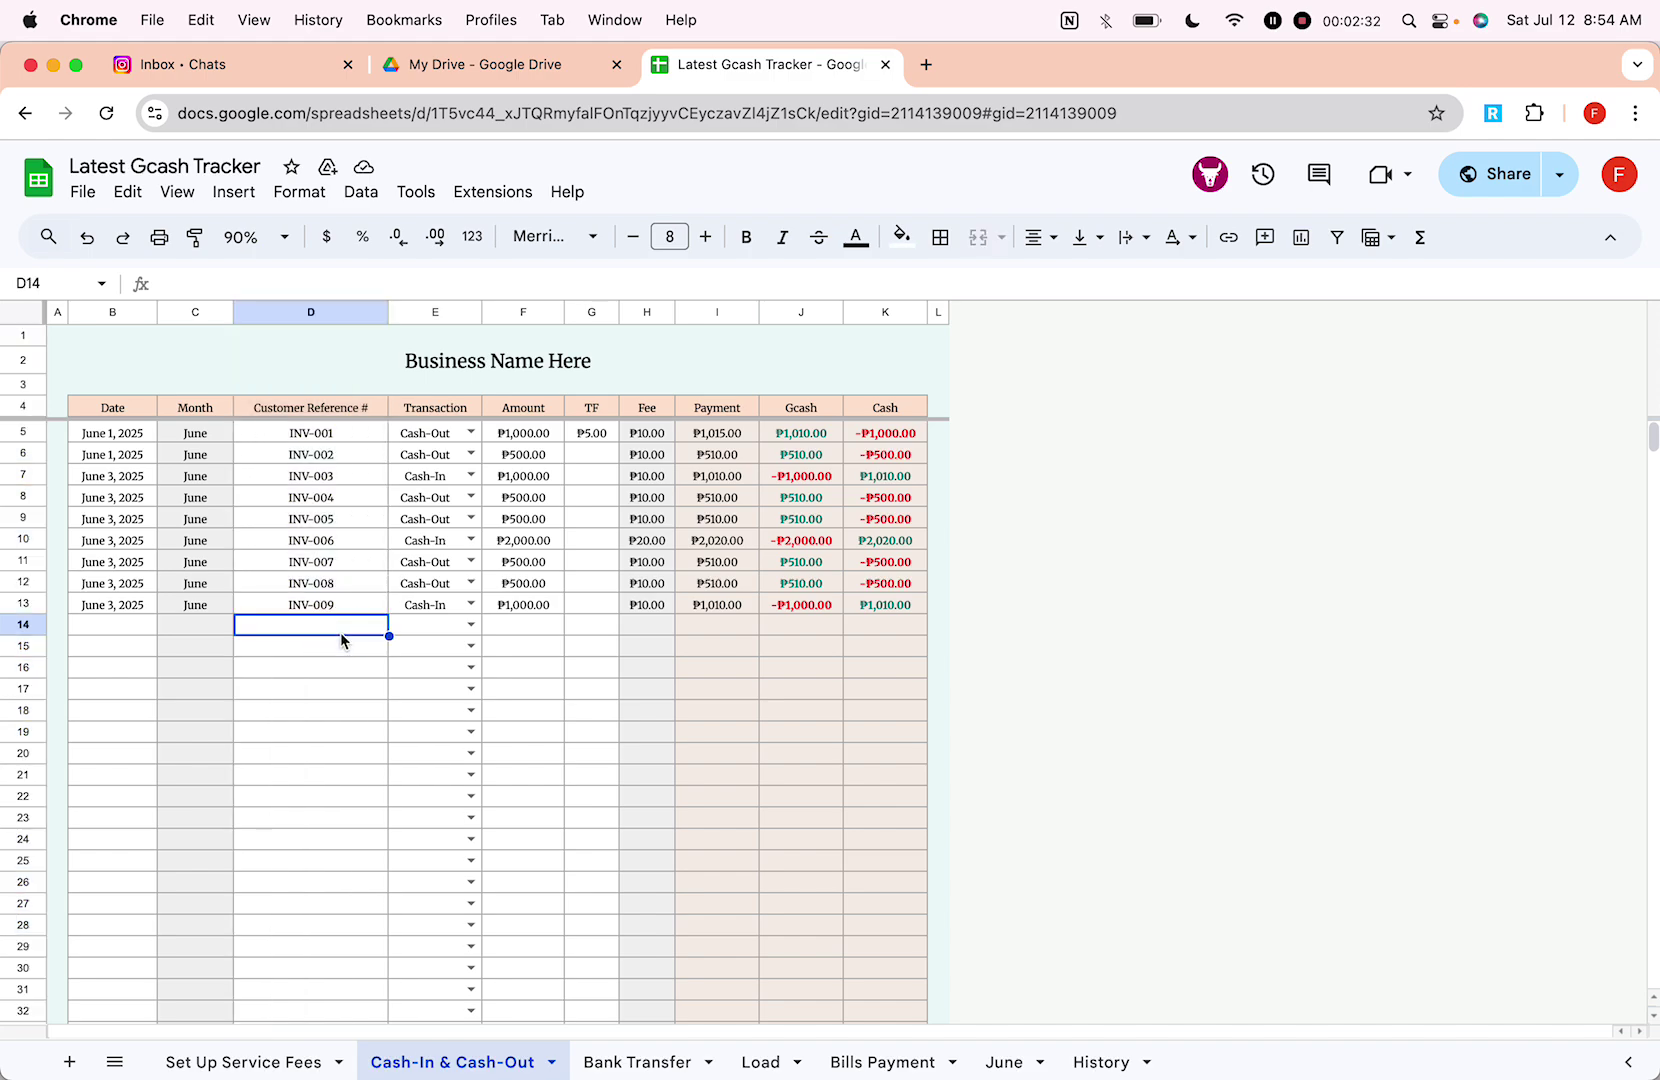
text(INVO)
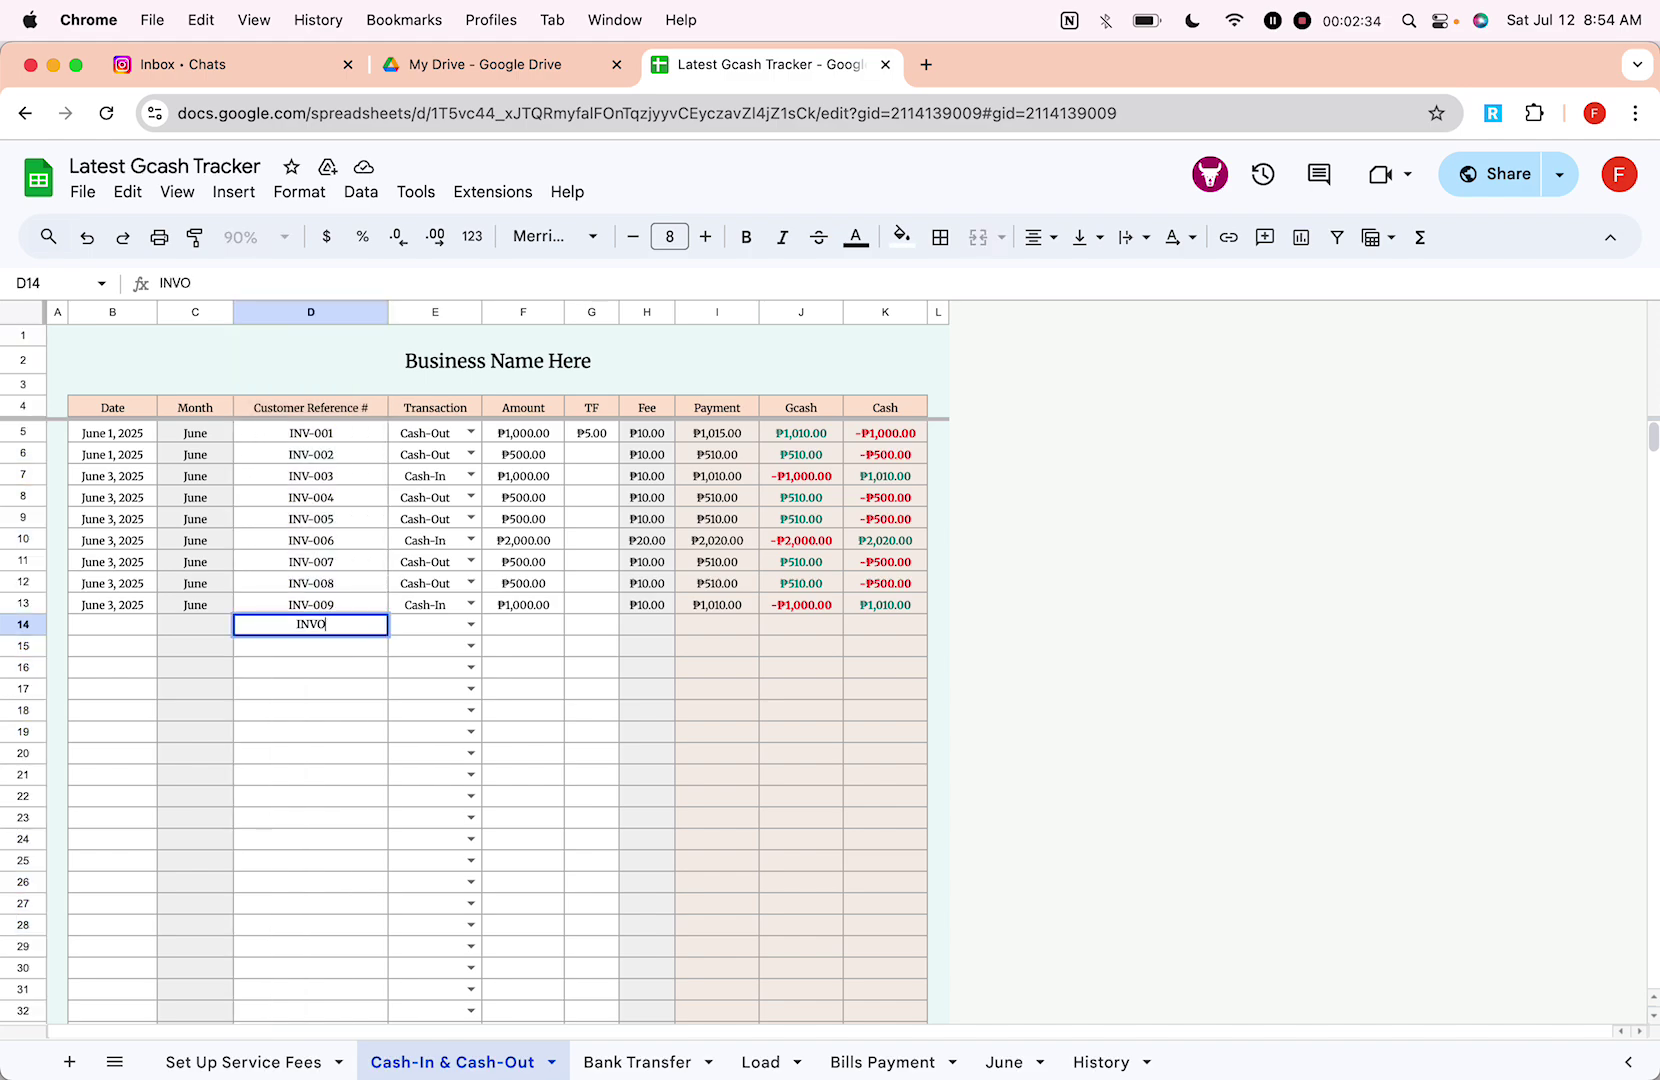
key(BackSpace)
text(-009)
key(Return)
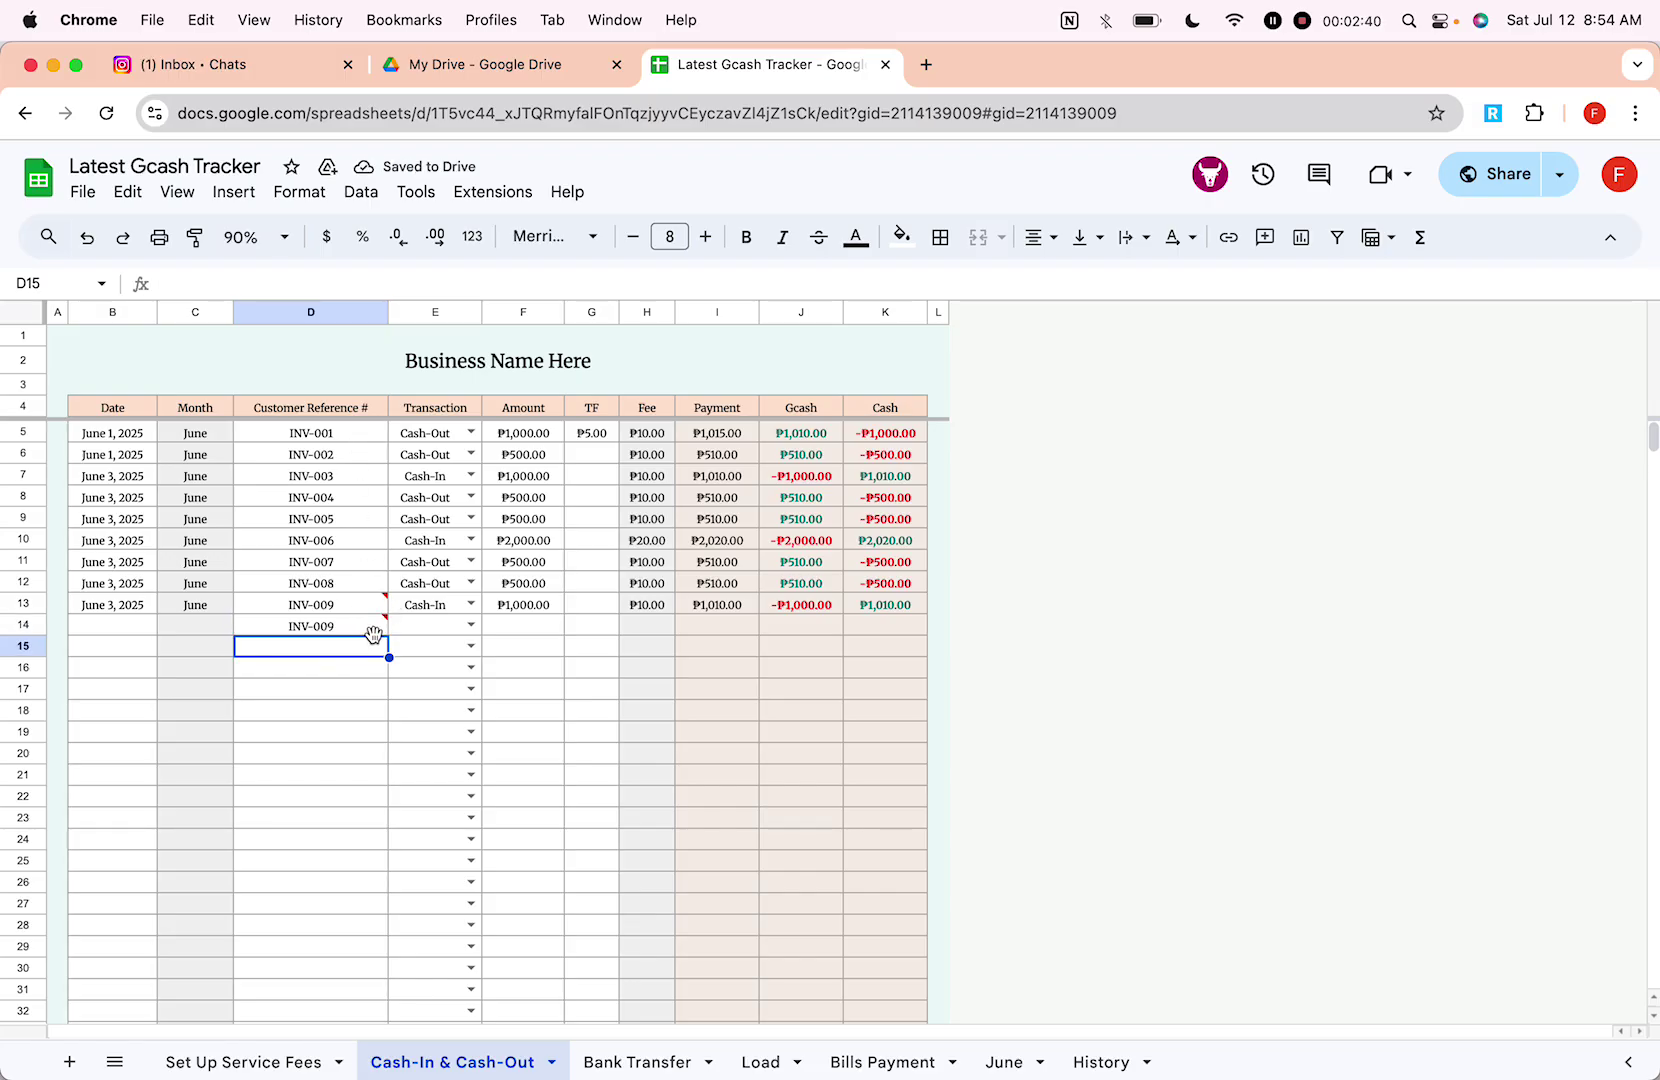
Step: Read the validation note on the duplicate reference in D14 and clear the cell
click(348, 626)
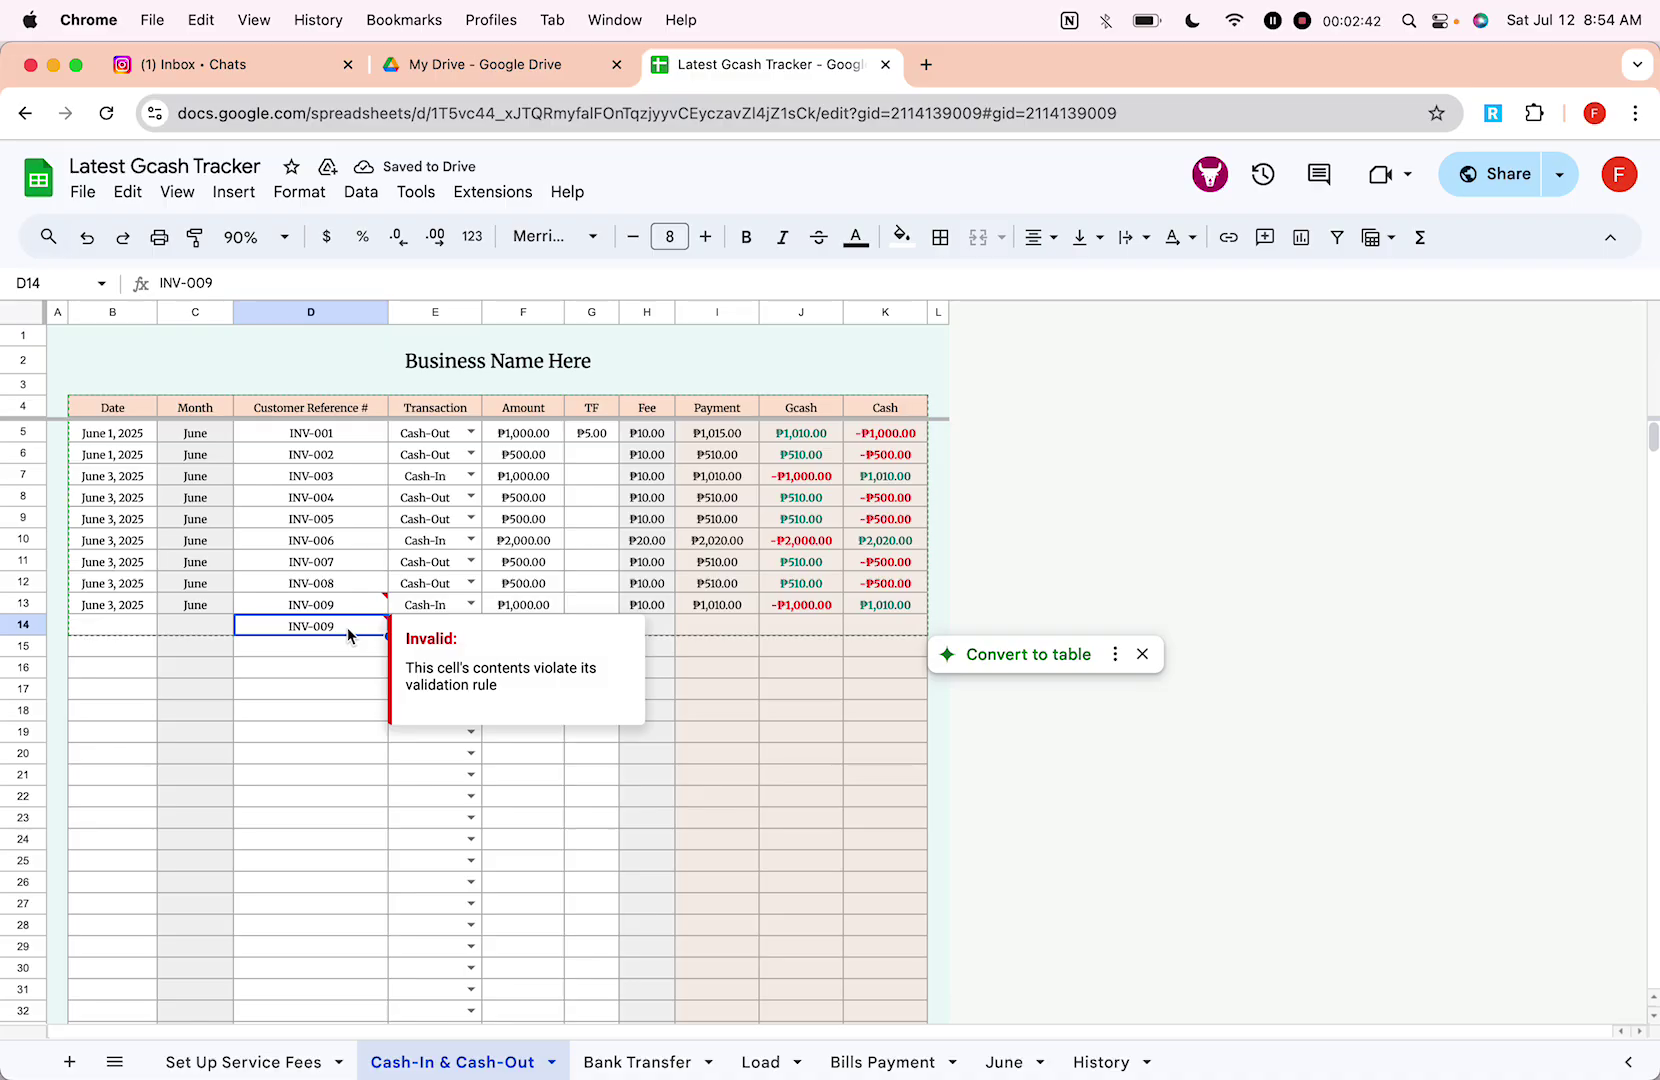
key(Delete)
click(388, 754)
Step: Examine the Transaction column and its type options in rows 13 and 14, along with the neighbouring Amount and TF cells
click(440, 625)
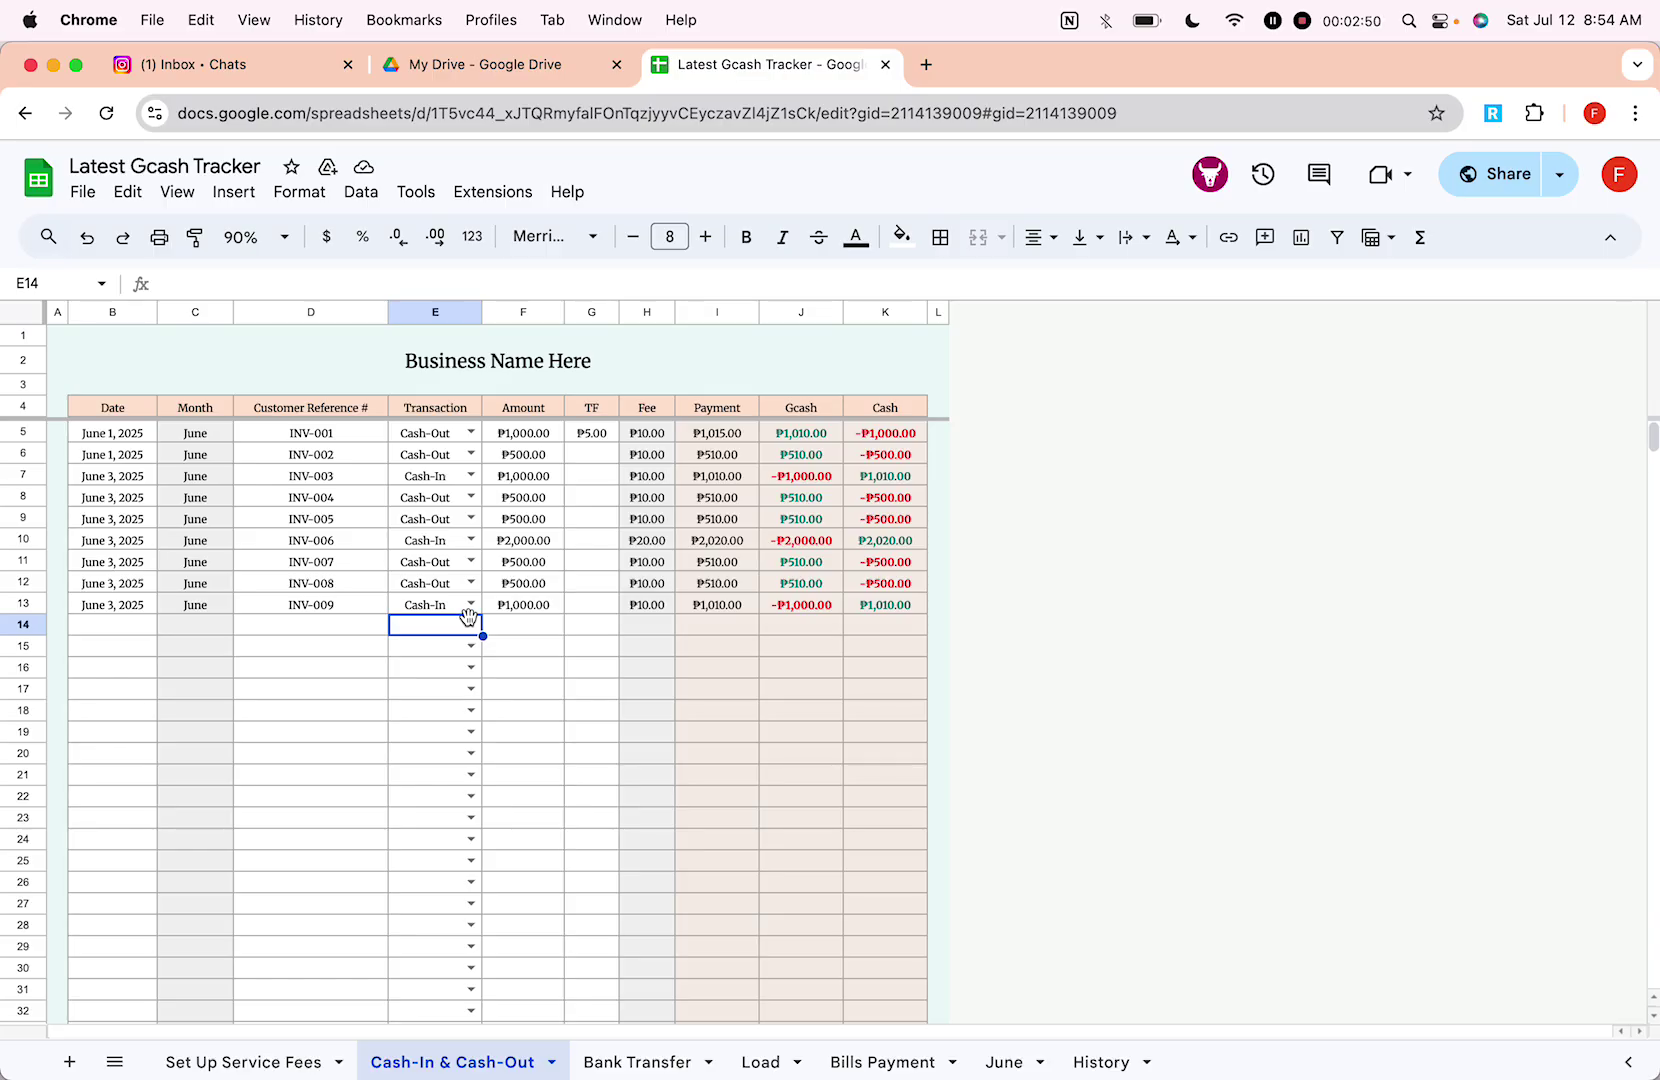
click(471, 630)
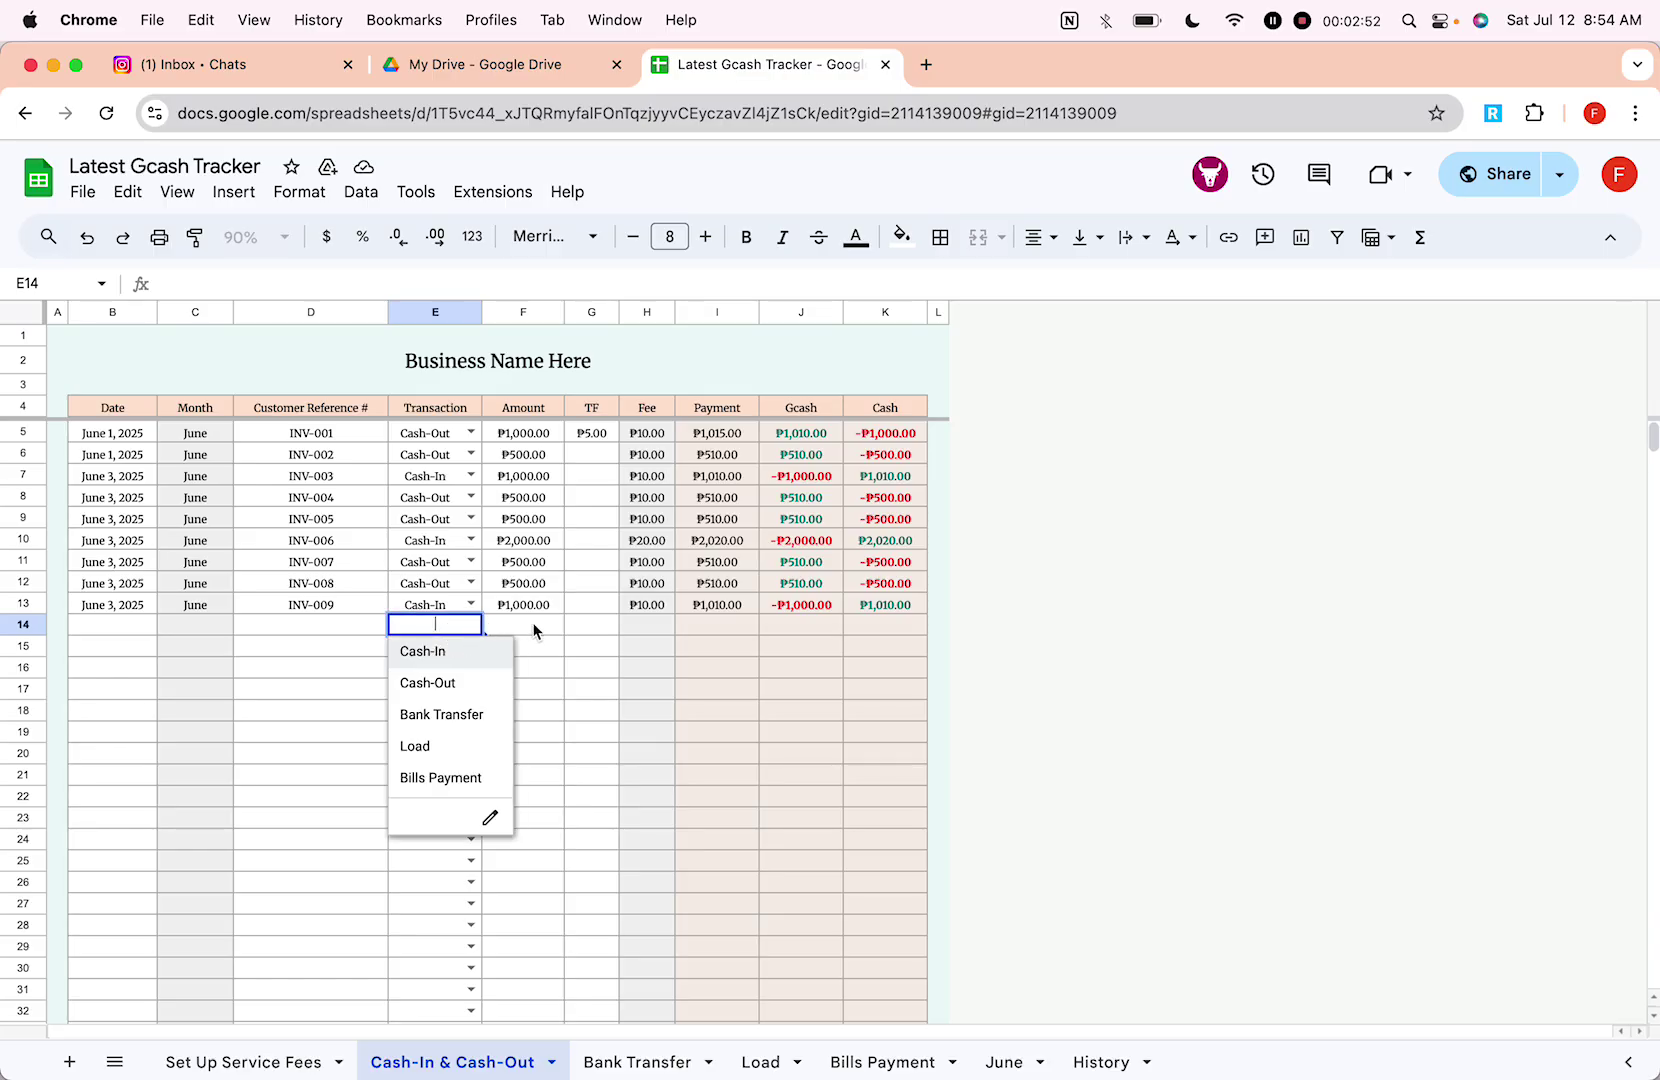
click(537, 630)
click(355, 632)
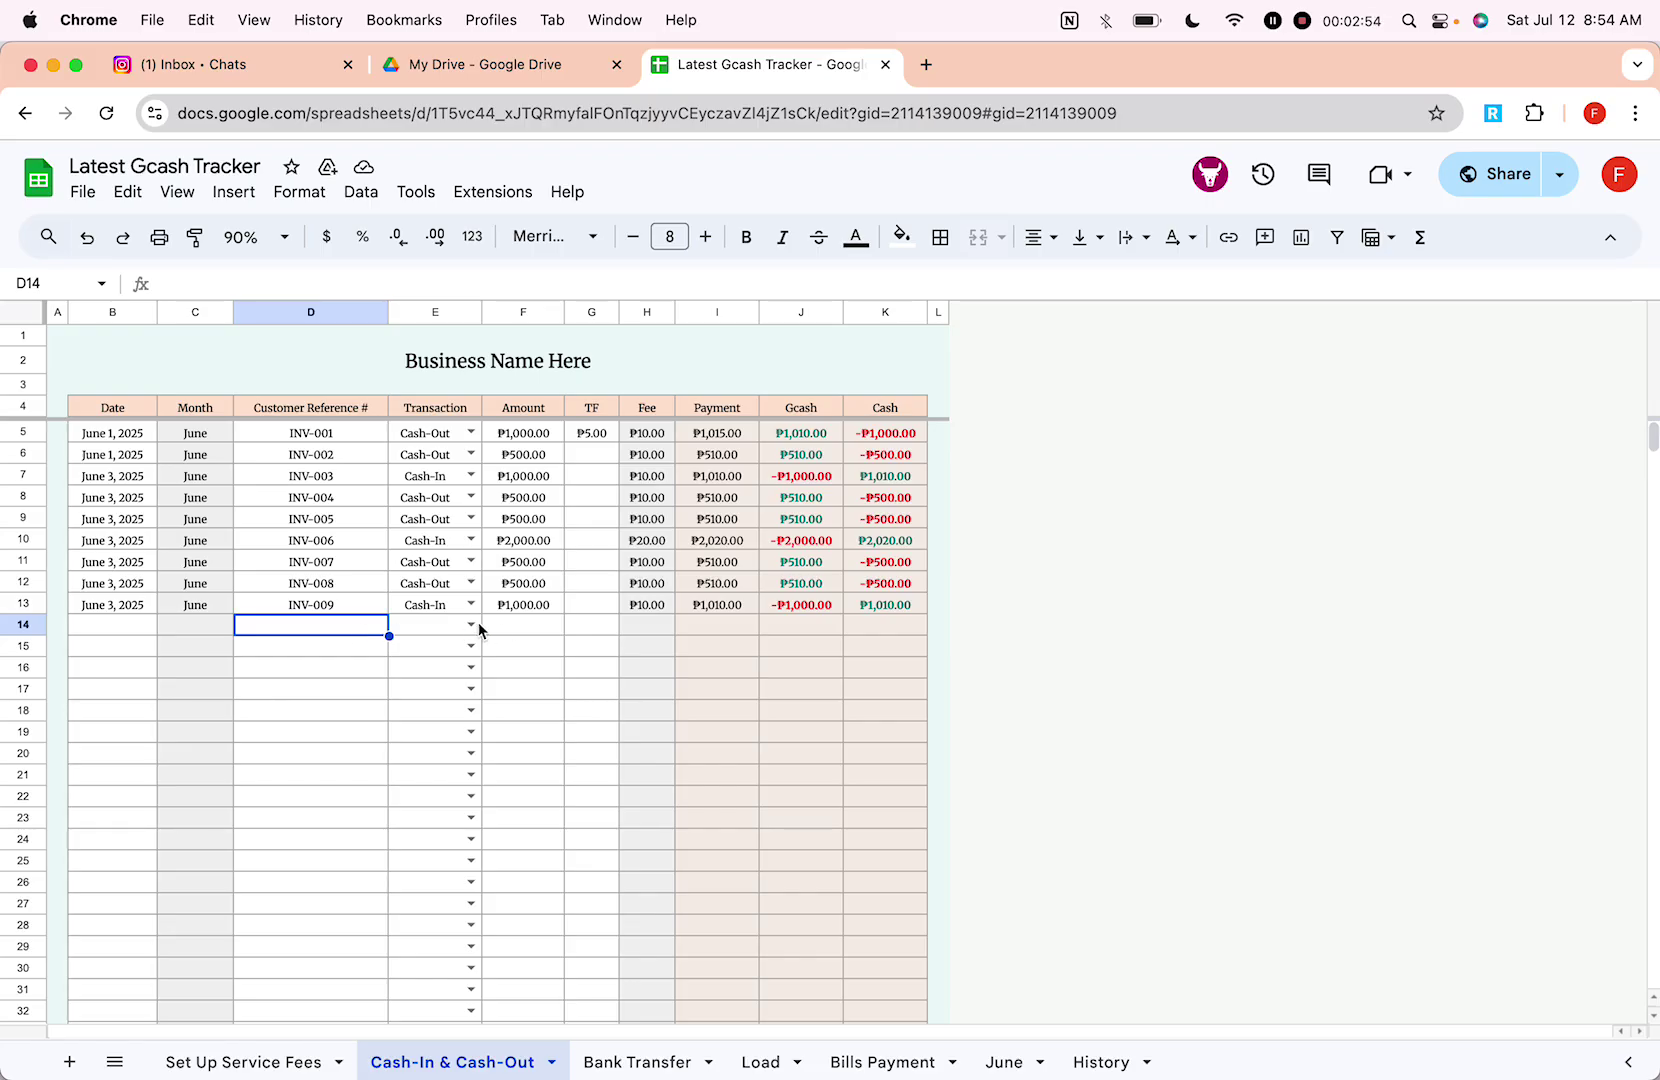
click(436, 316)
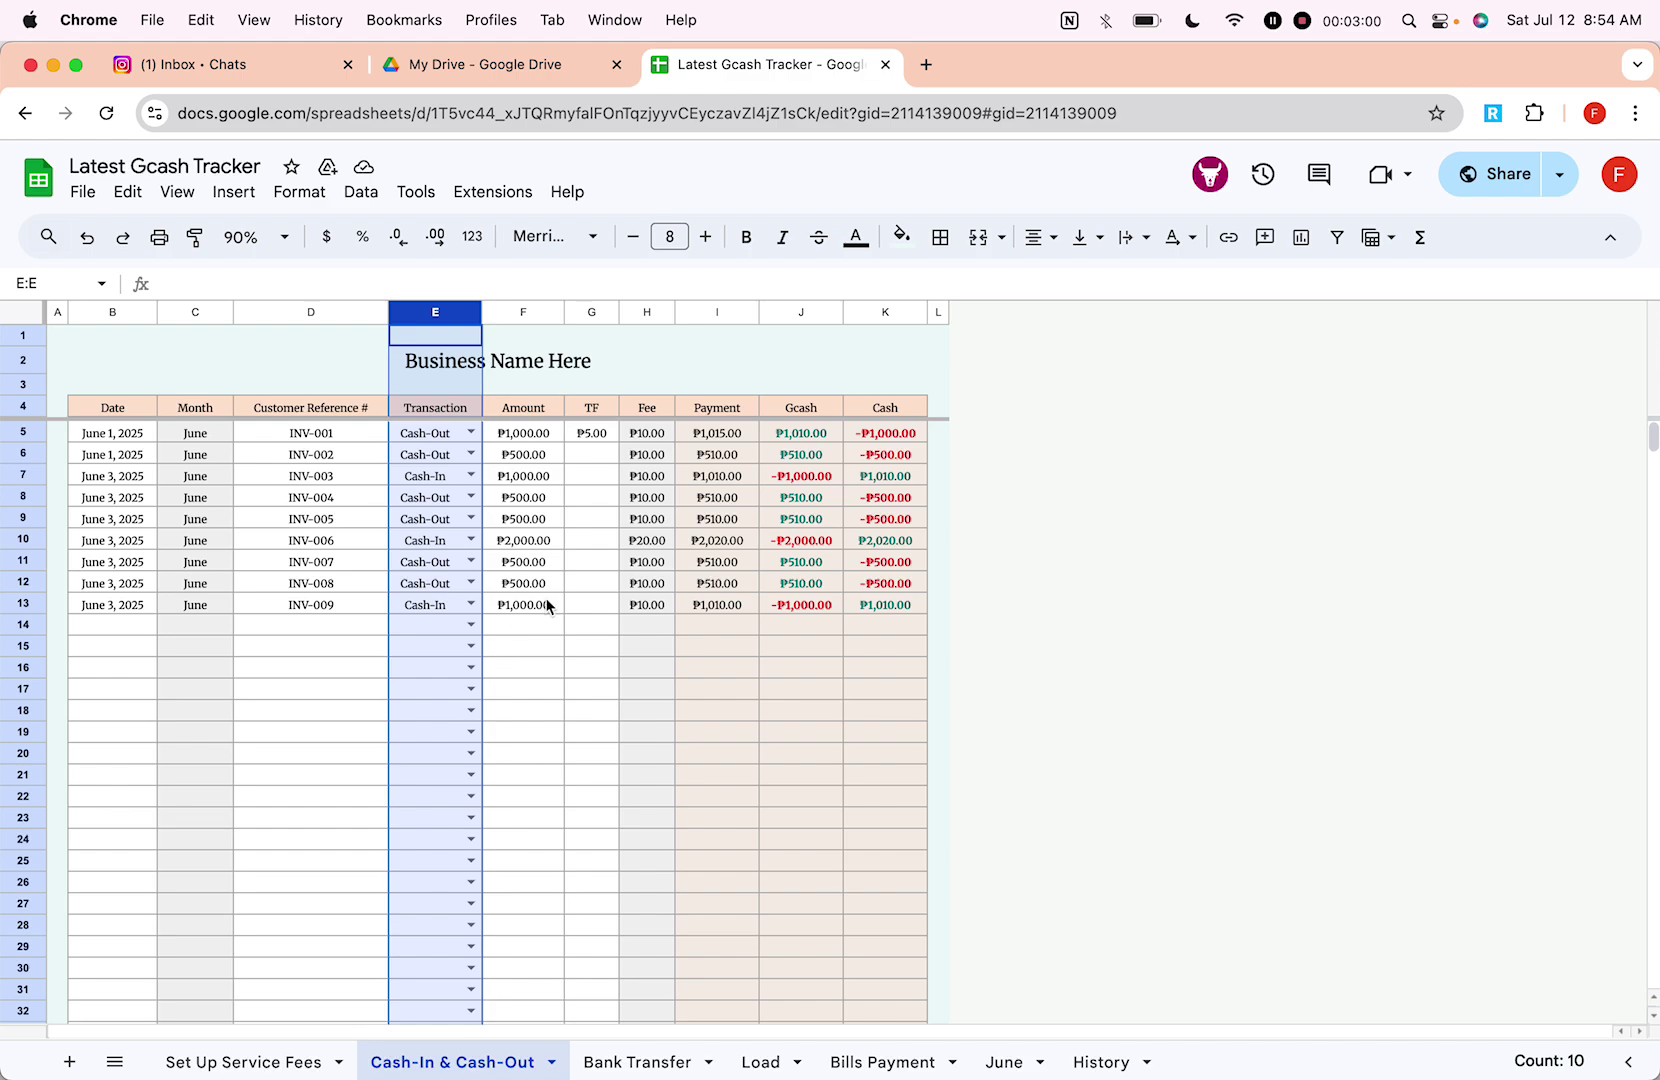
click(471, 604)
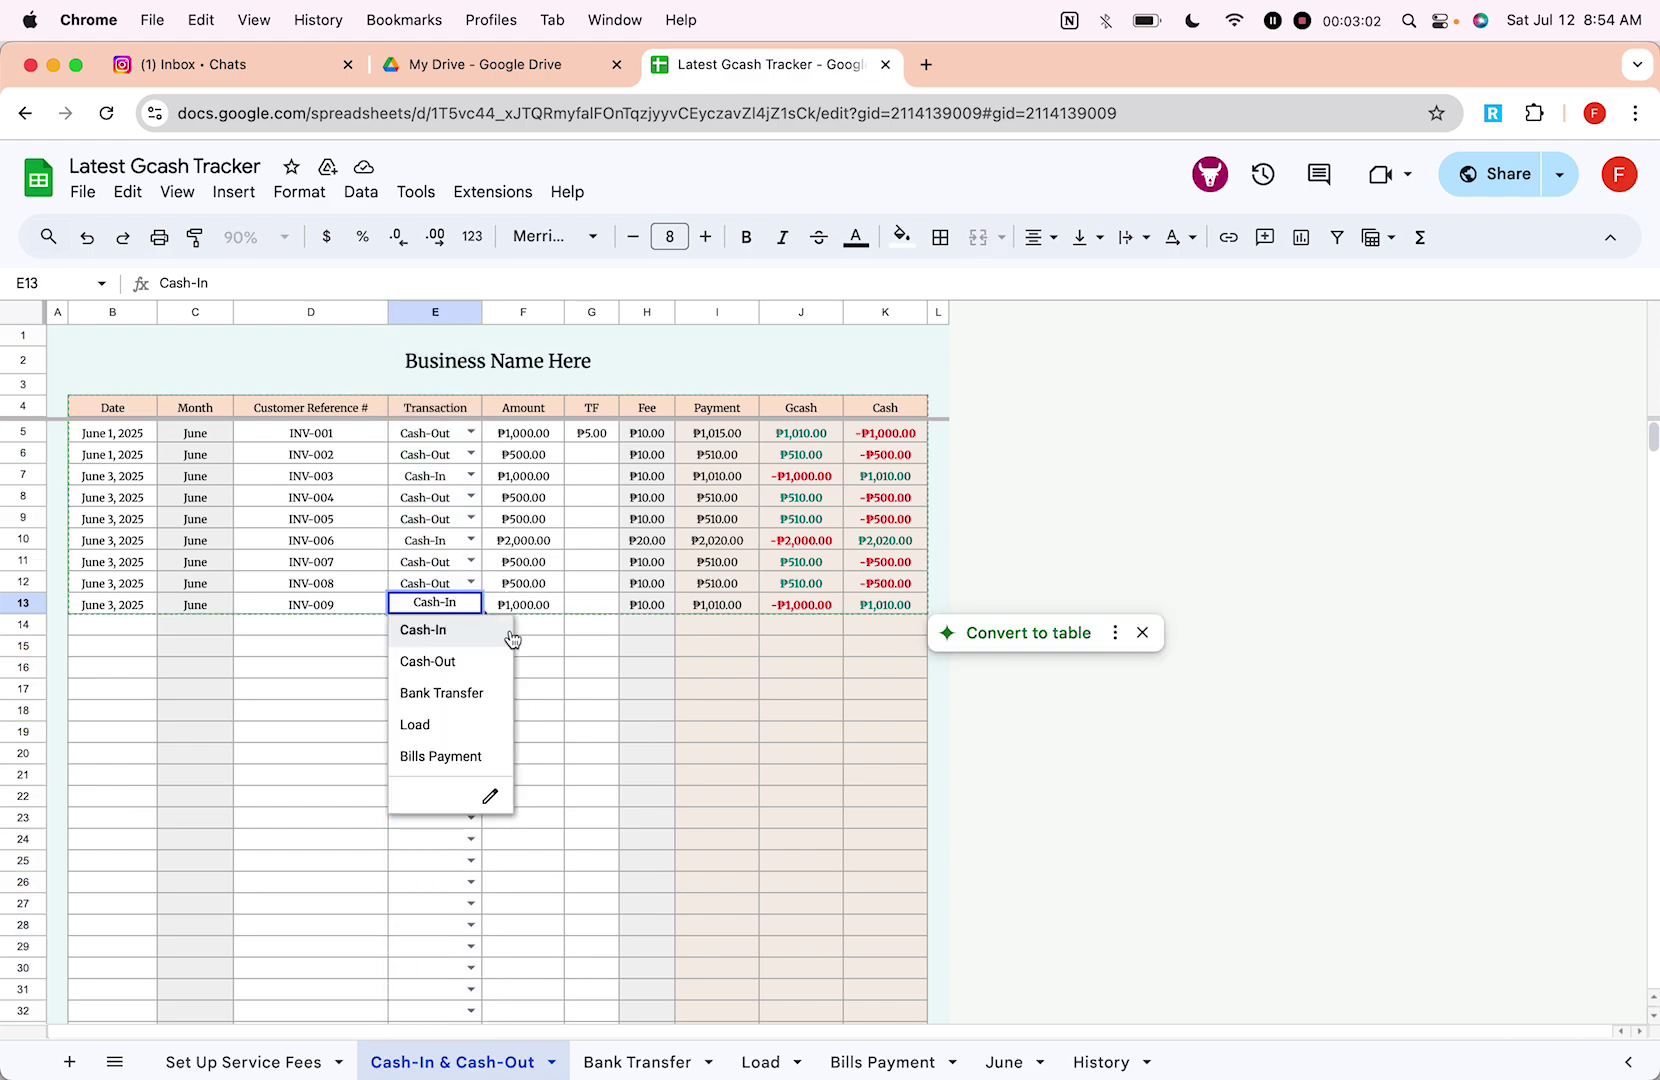
click(545, 646)
click(535, 602)
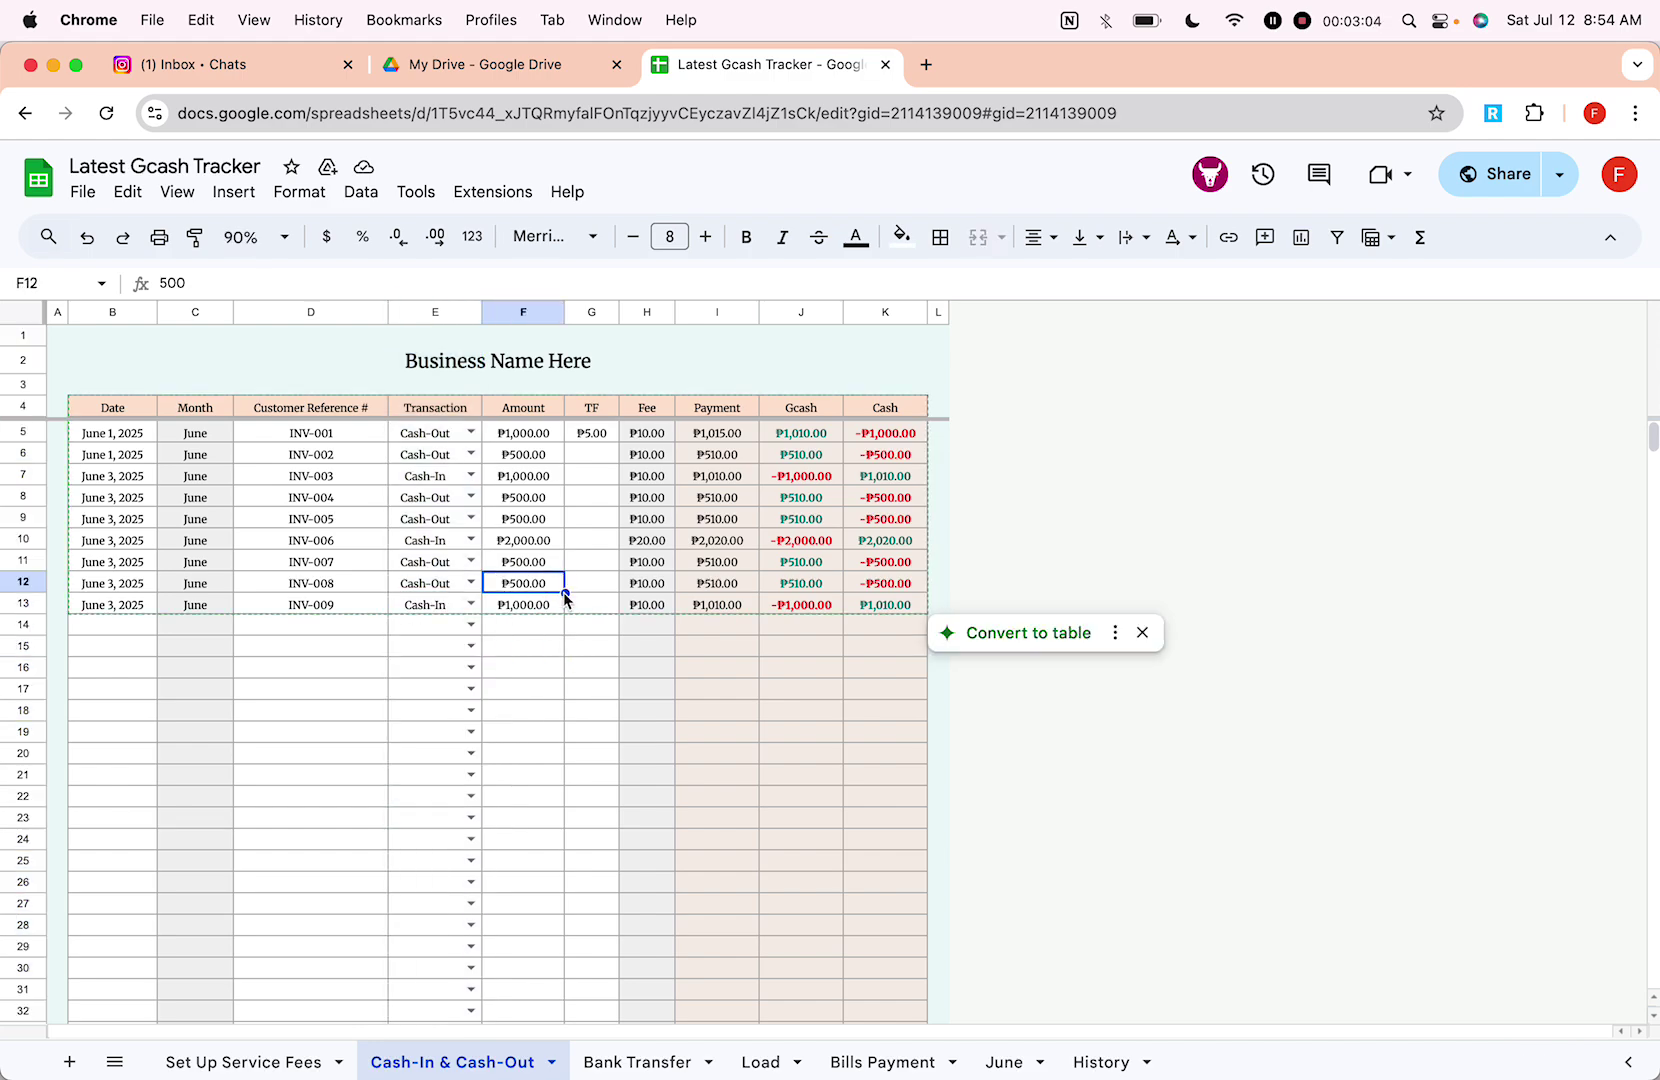
click(588, 603)
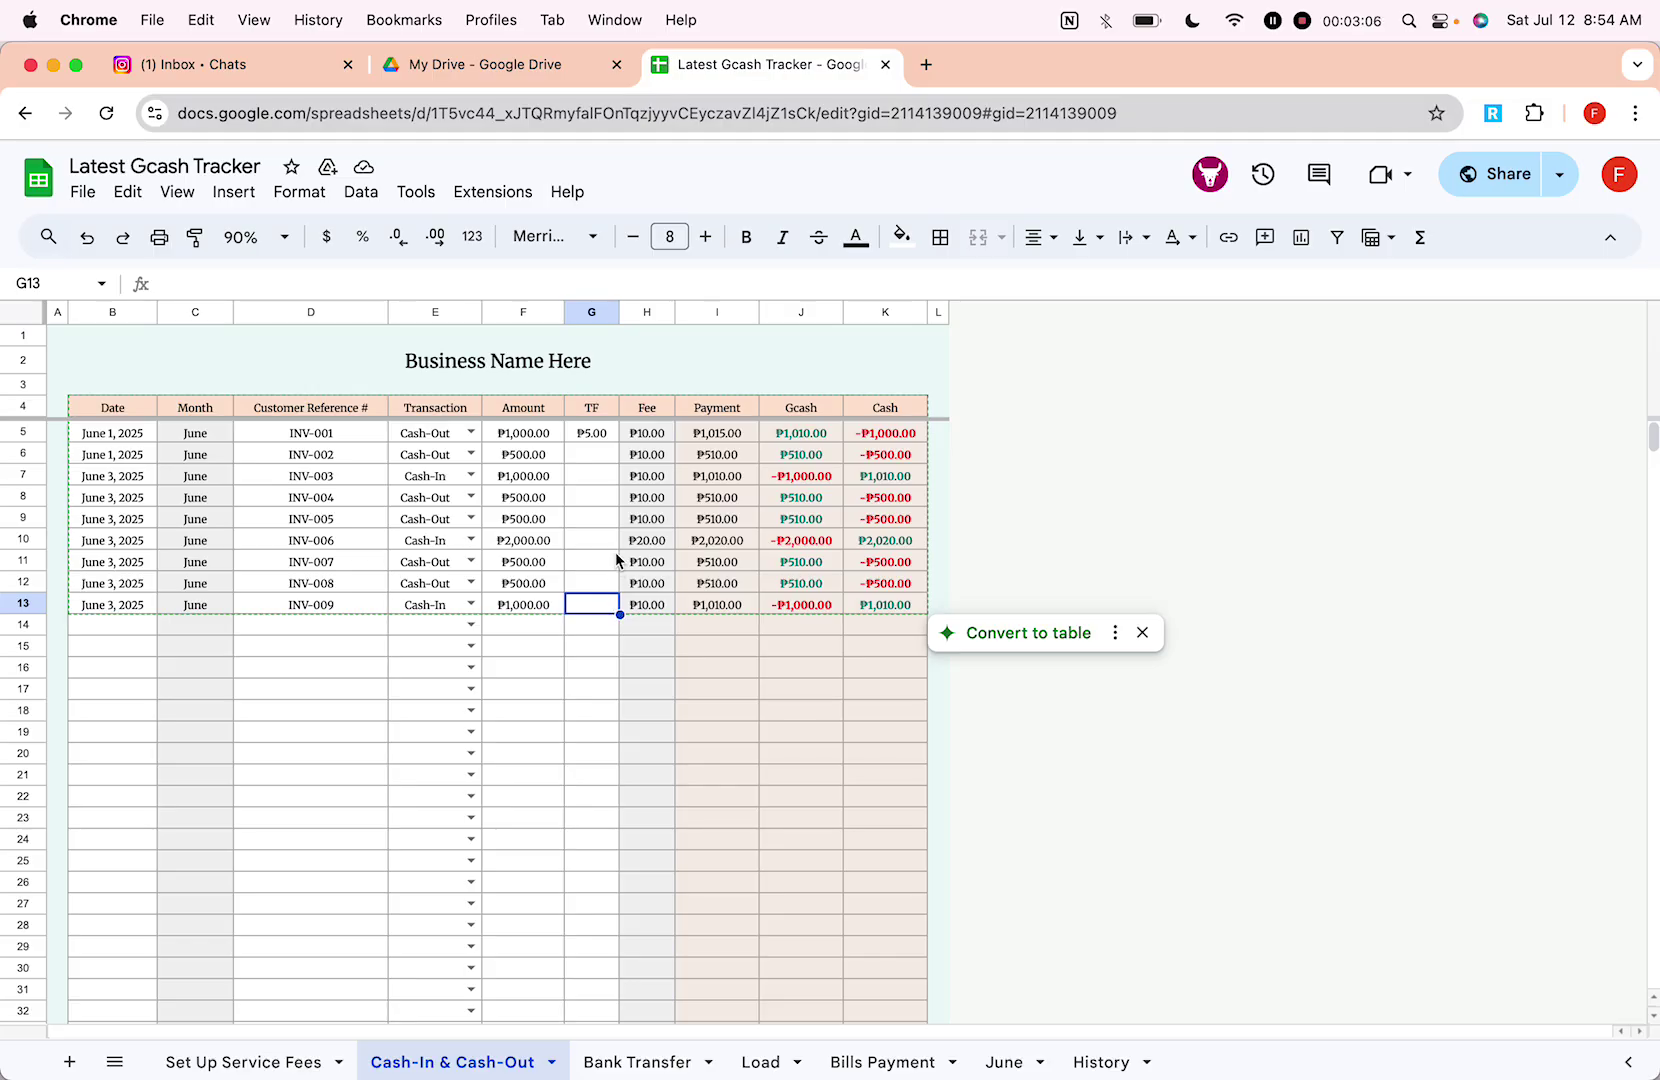
Step: Examine the Fee and Payment columns and trace how the first entry's Amount, TF and Fee make up its Payment
click(628, 310)
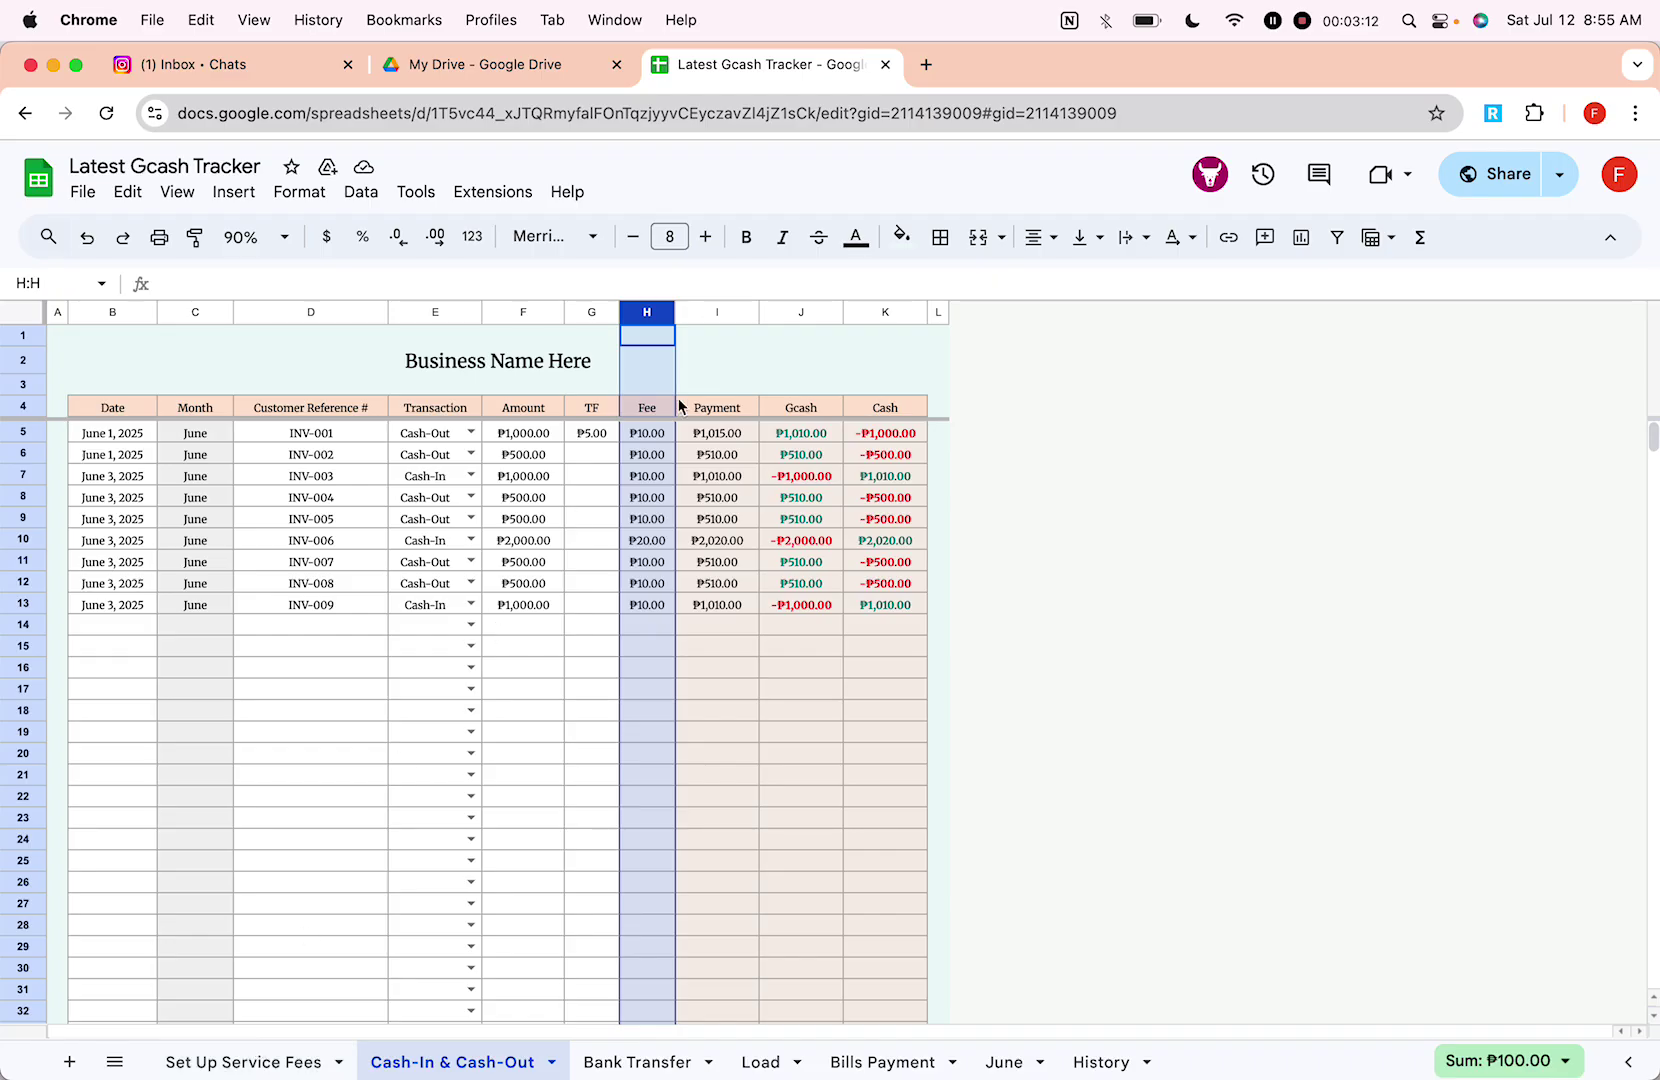
click(709, 316)
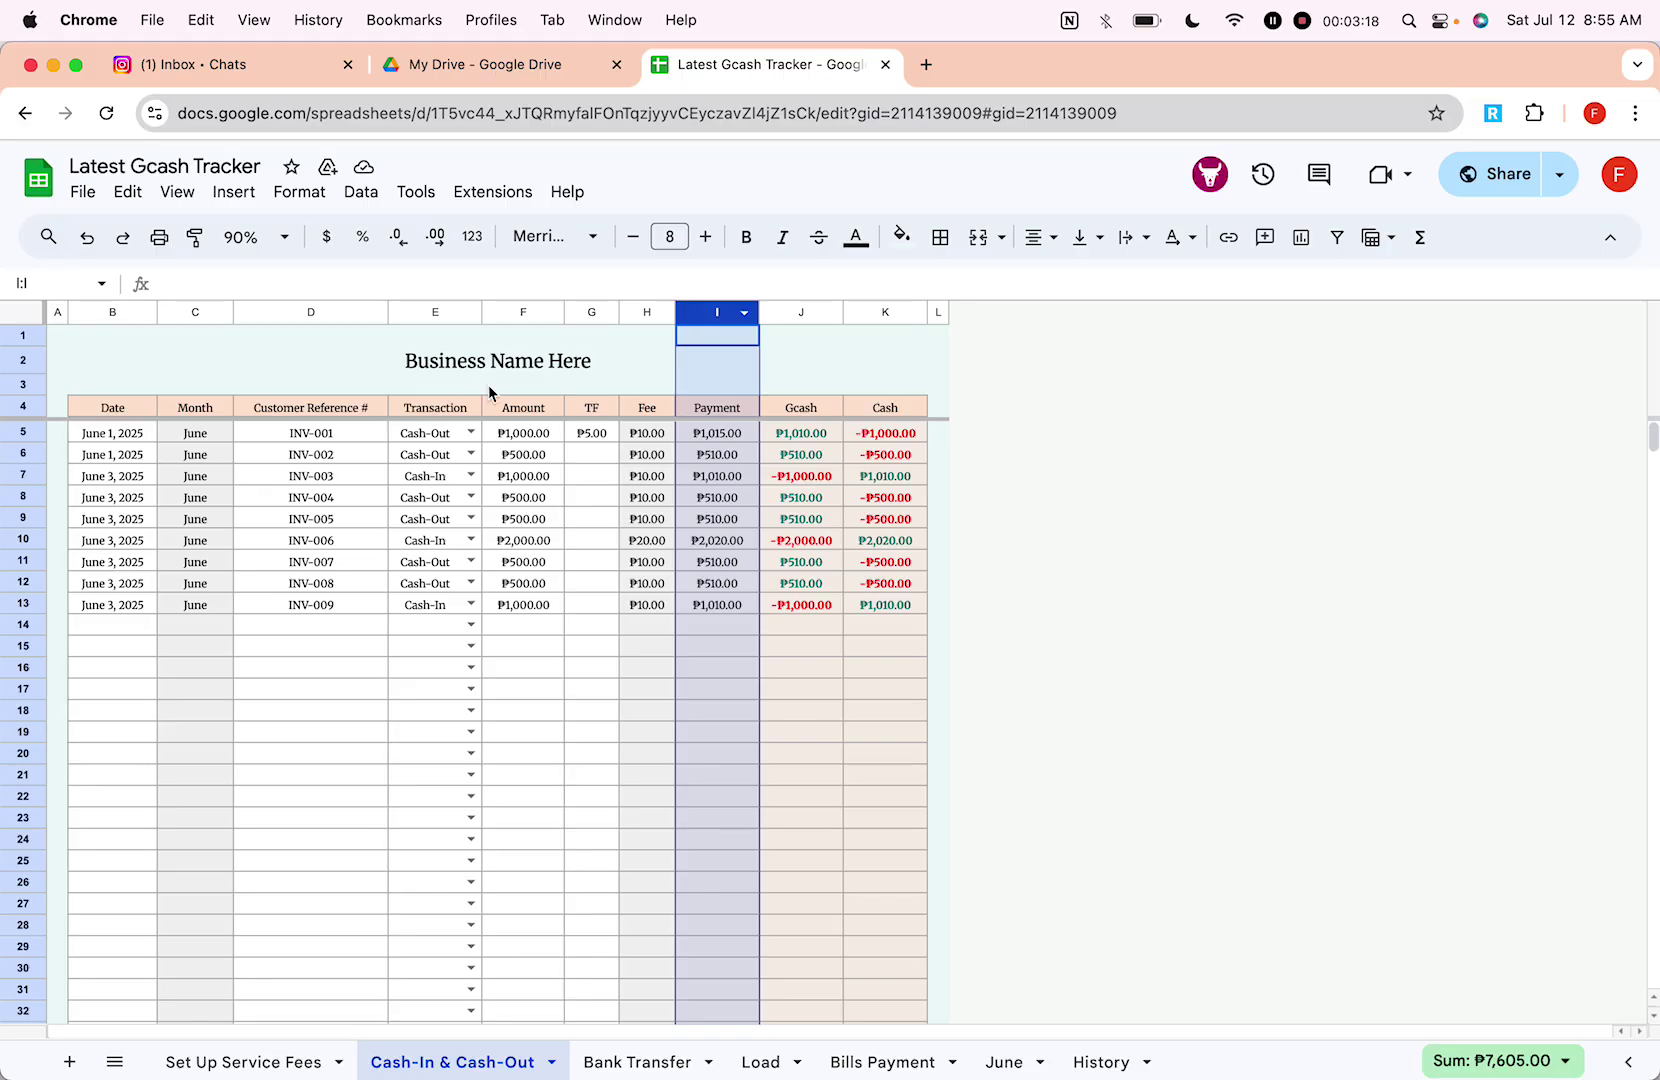
click(542, 438)
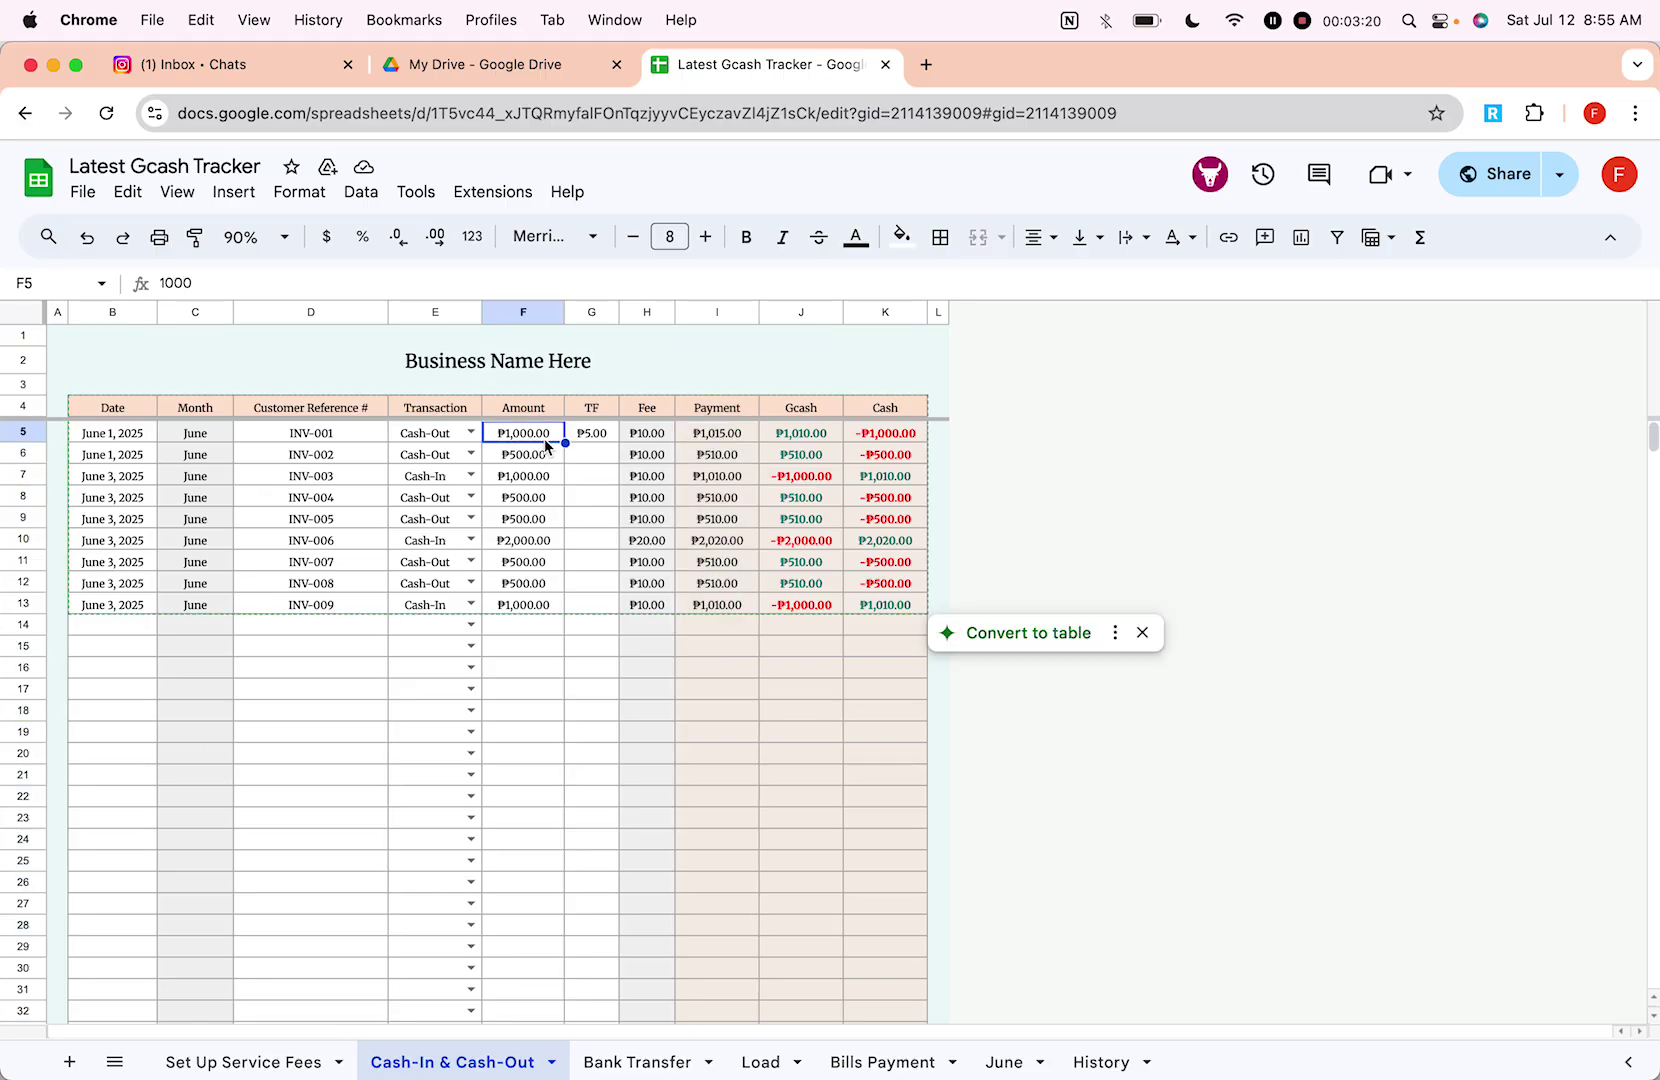
click(599, 441)
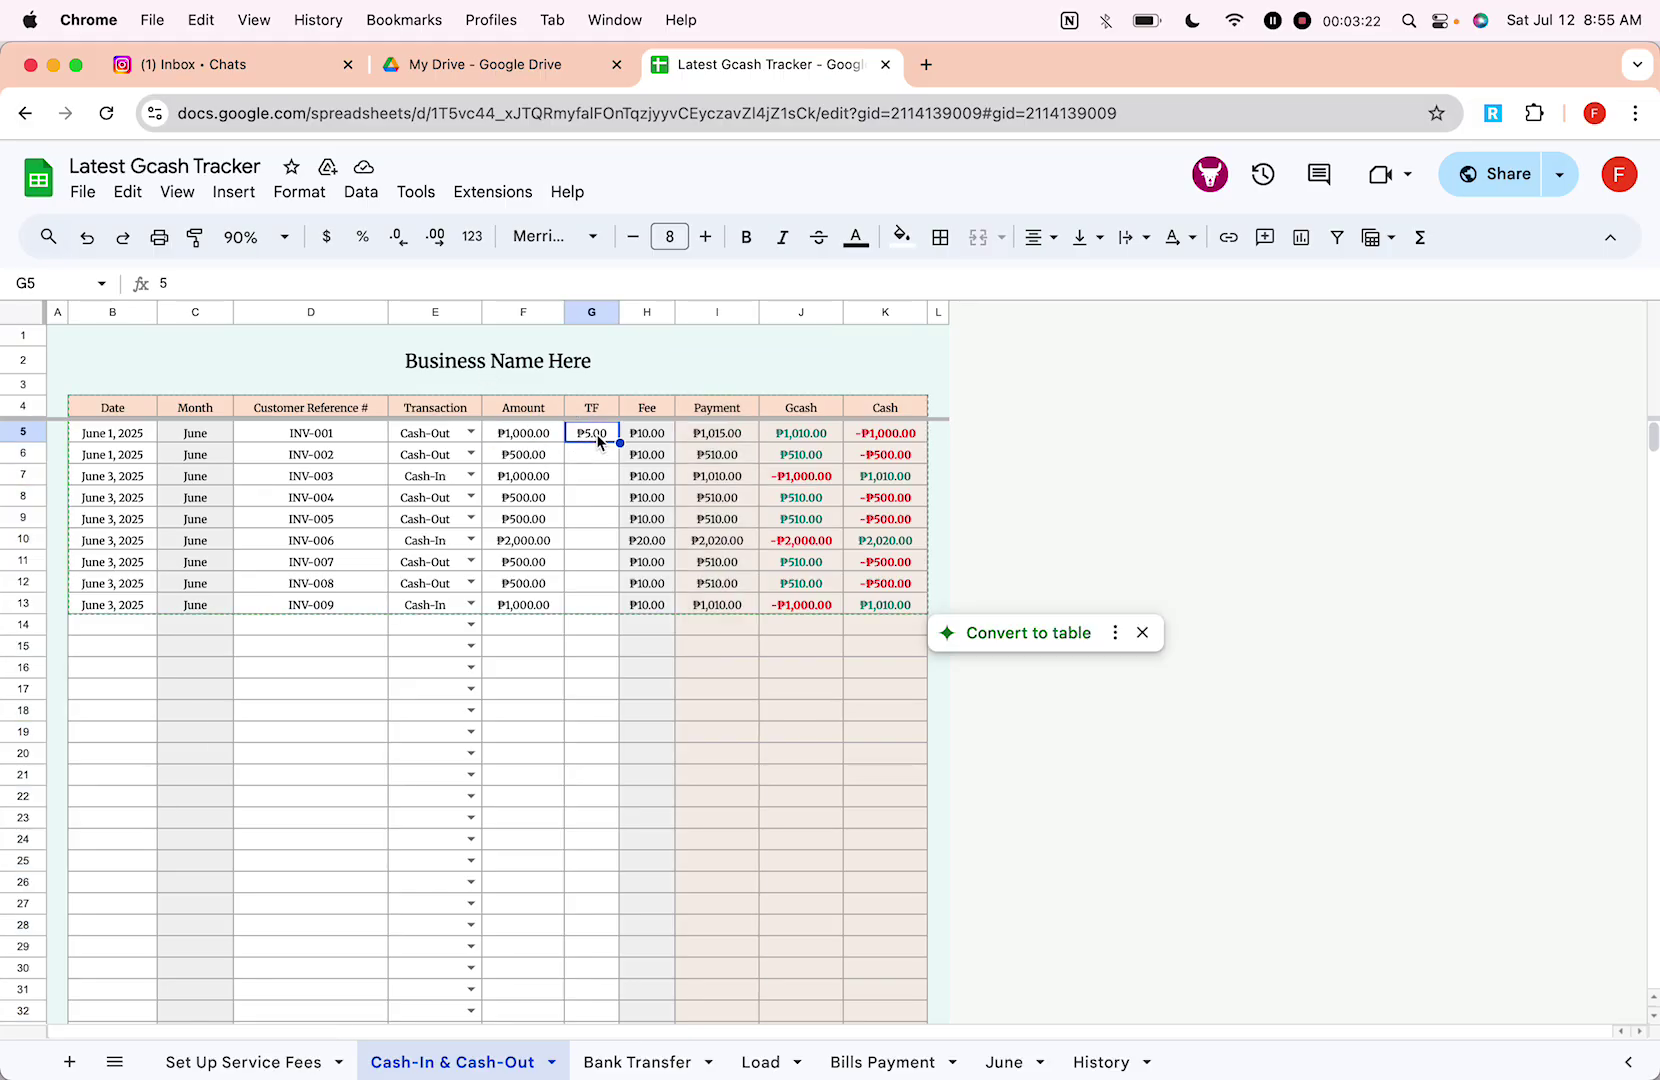
click(651, 433)
click(702, 359)
click(726, 437)
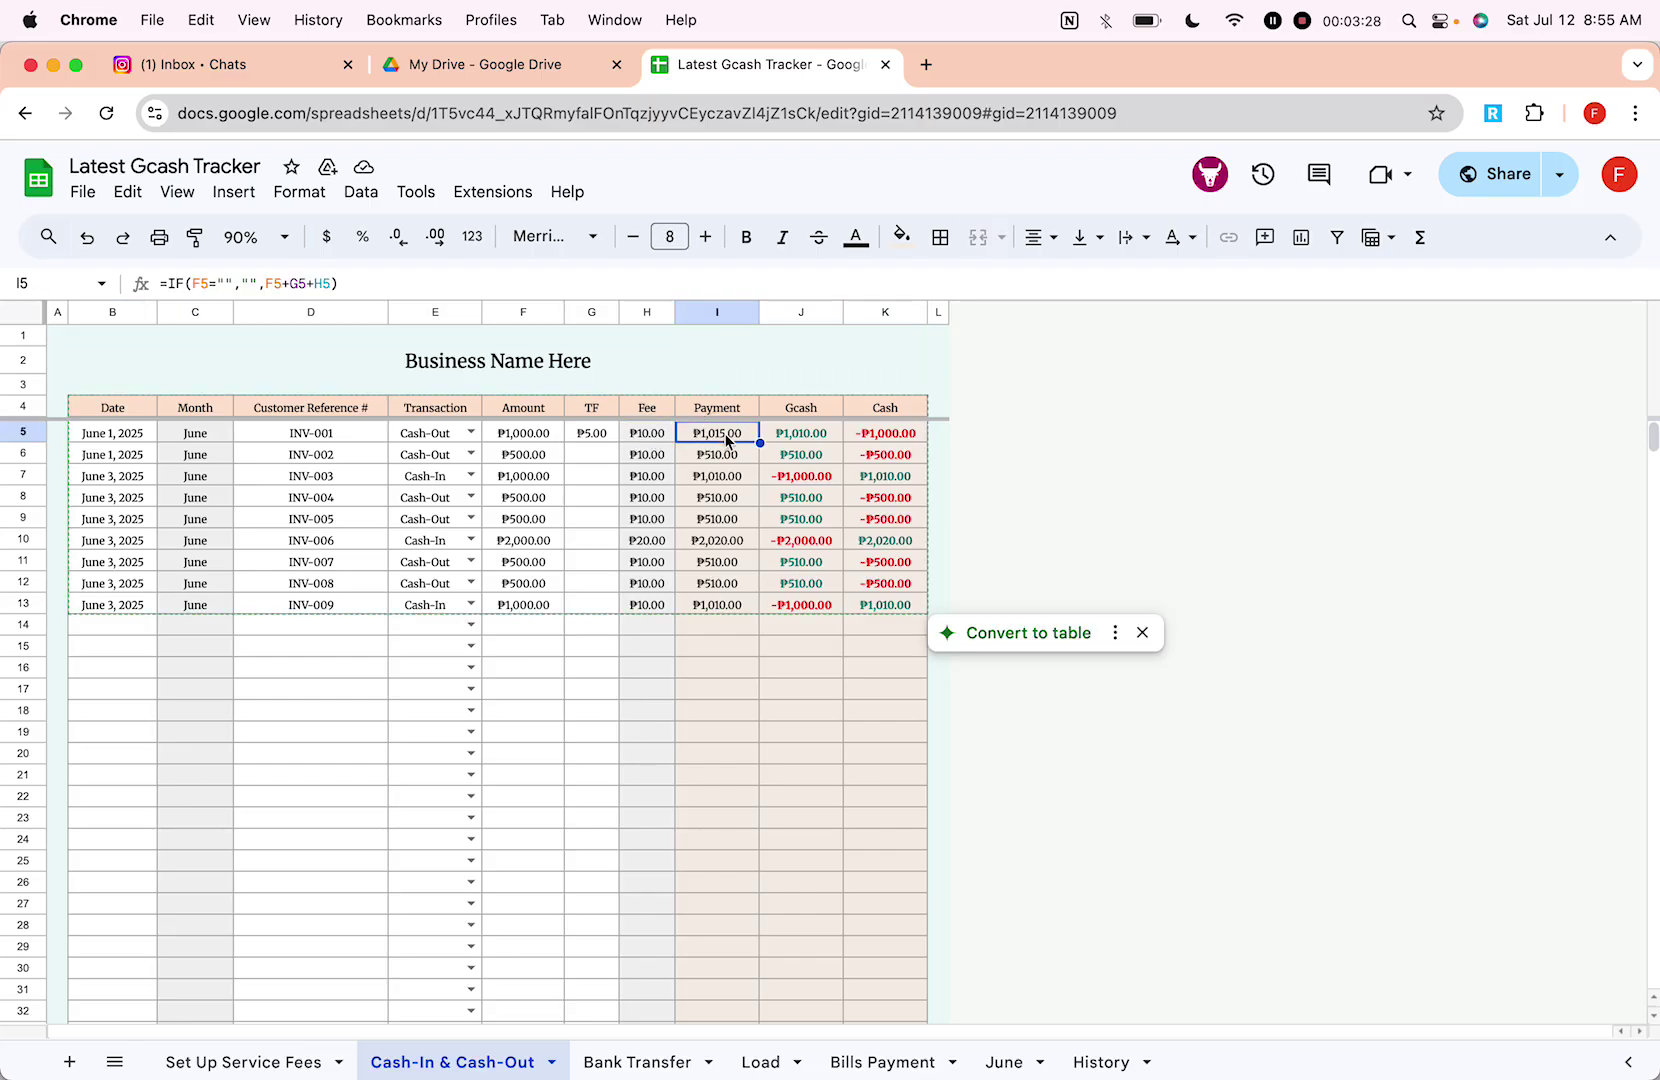
Step: Examine the Gcash and Cash columns and trace how the first Cash-Out entry affects both balances
click(801, 312)
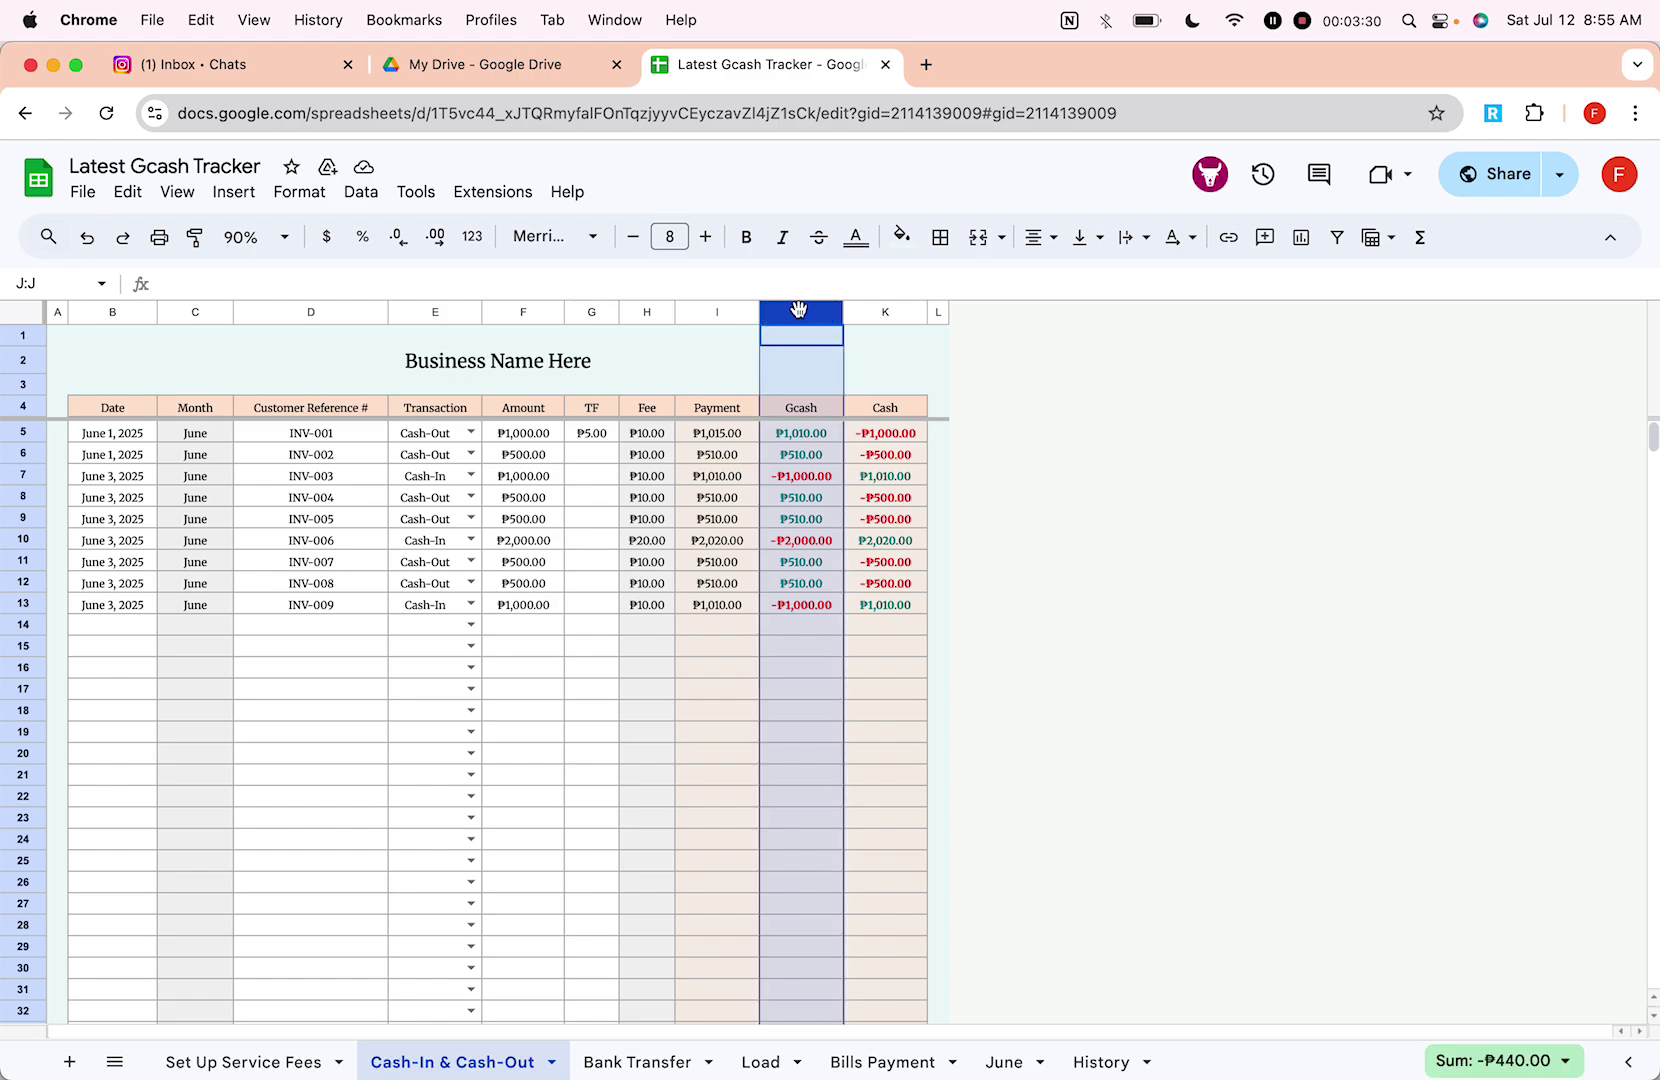
click(873, 310)
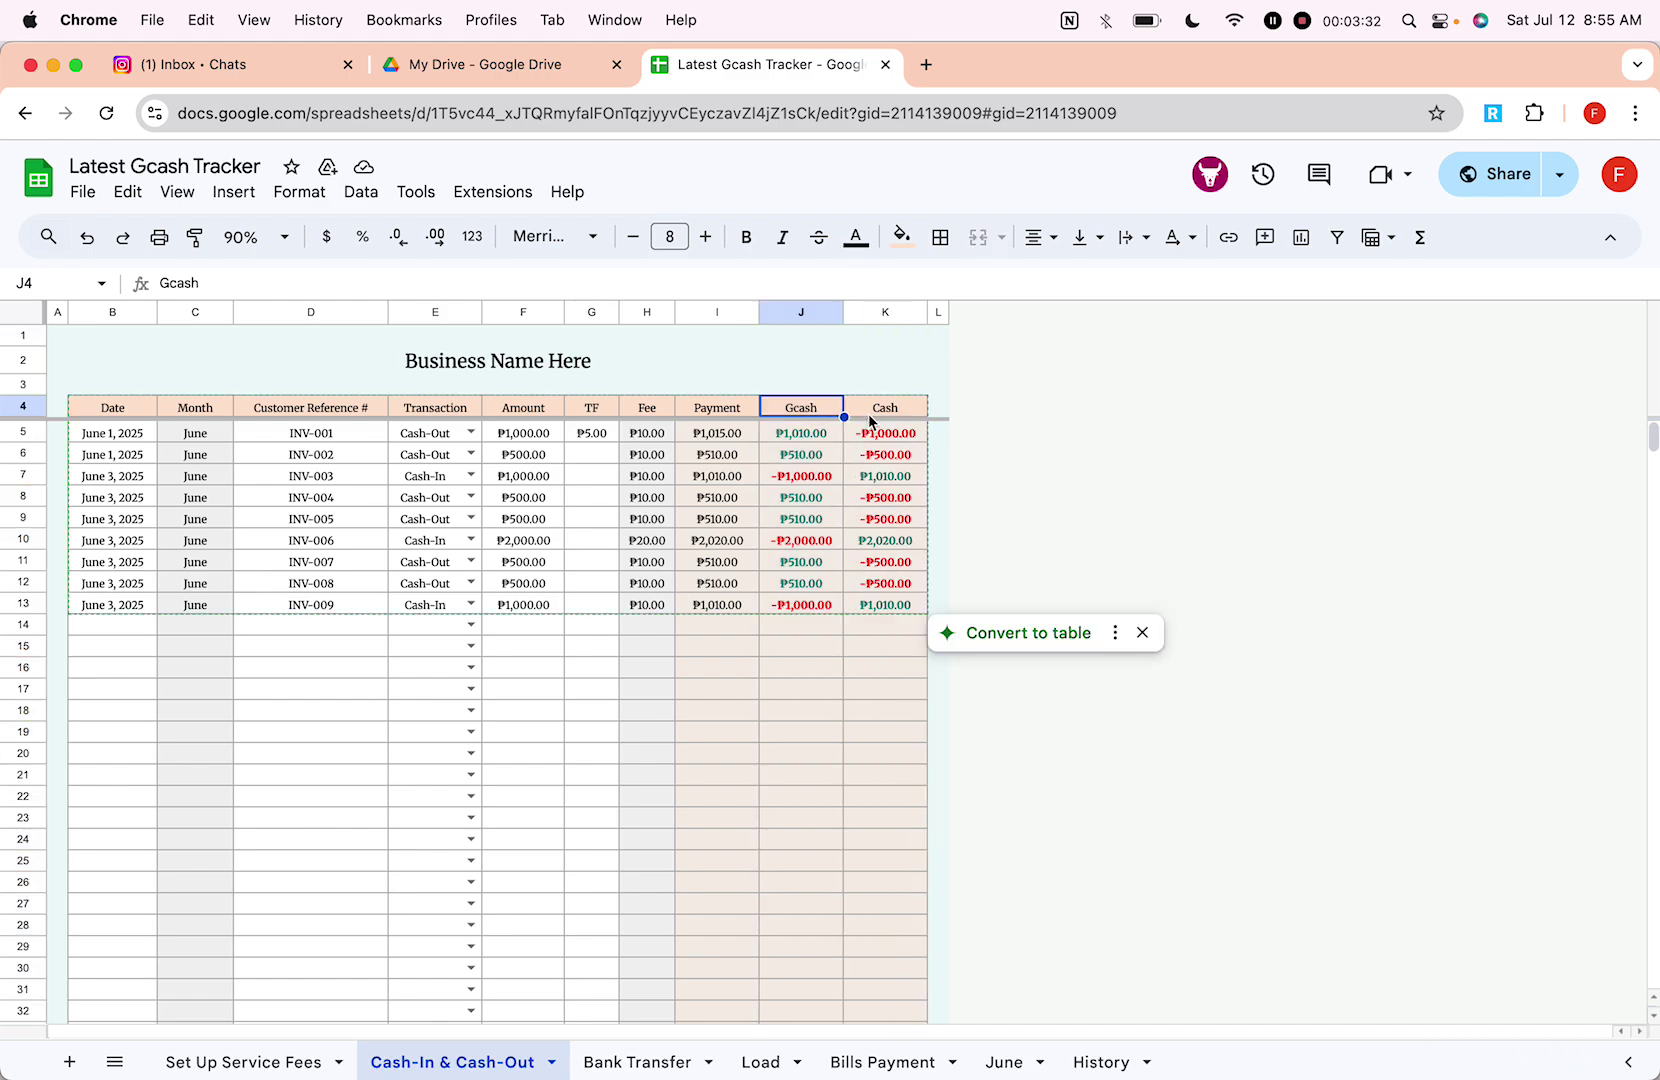
click(867, 418)
click(455, 436)
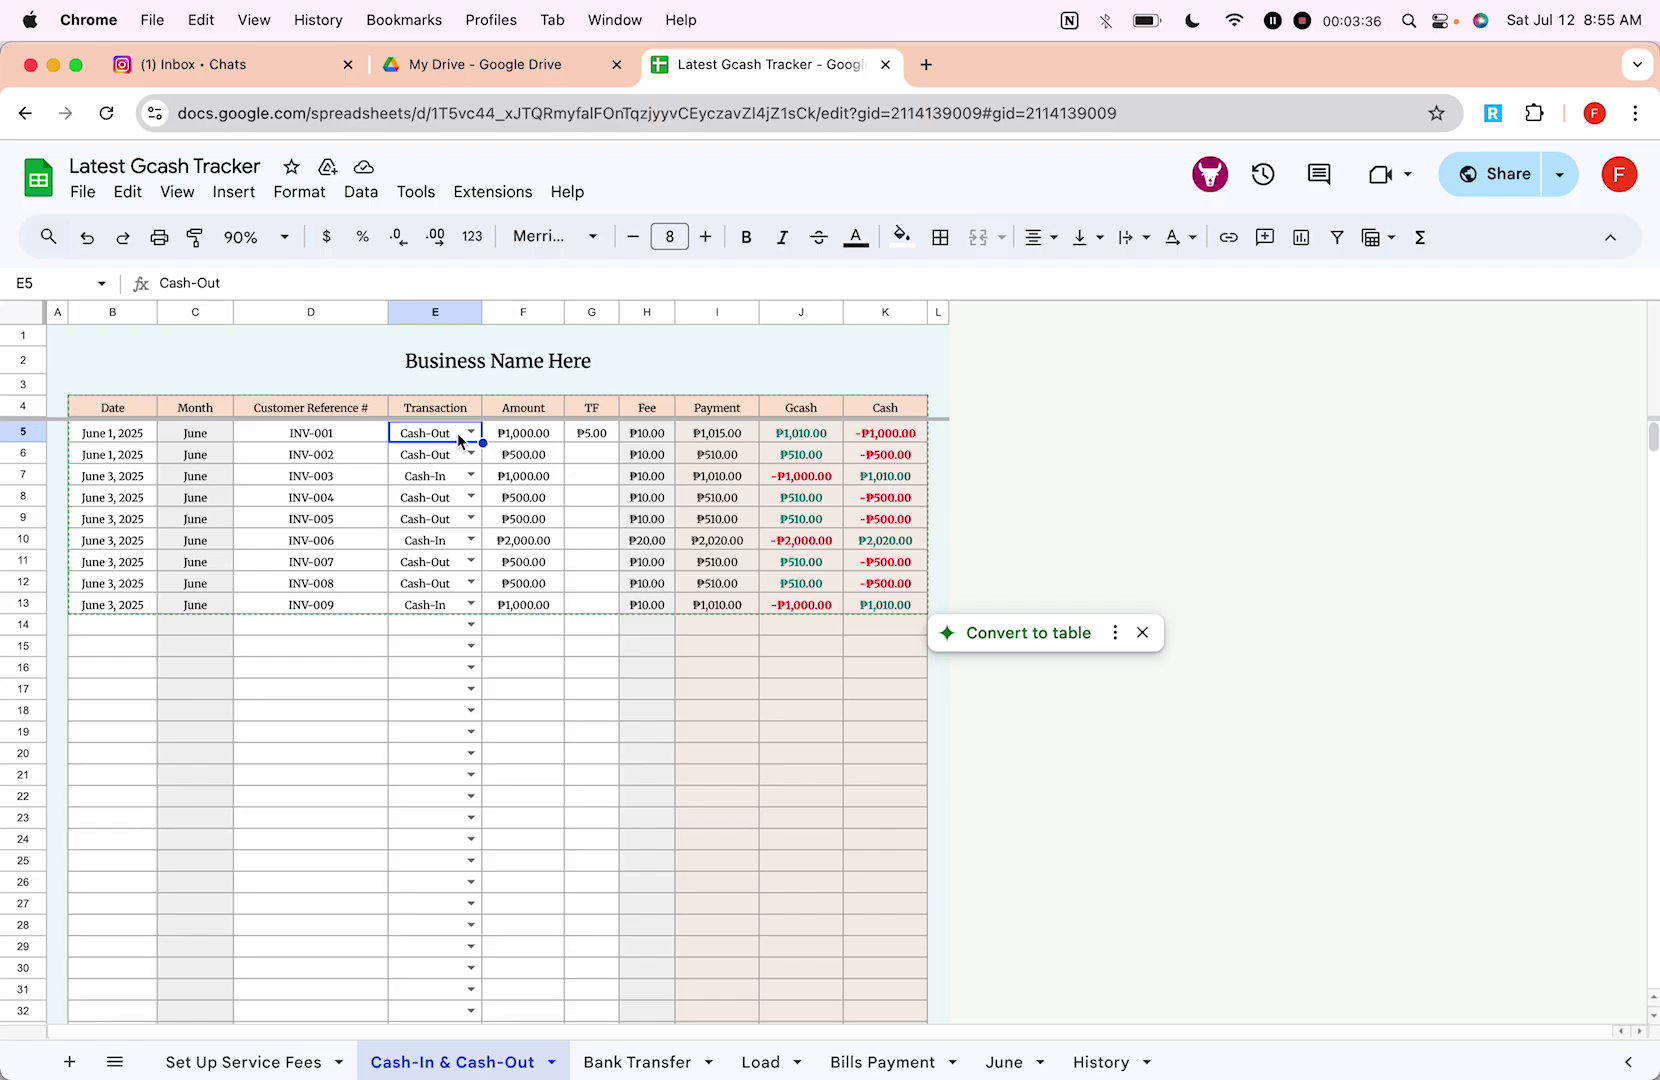
click(863, 443)
click(586, 436)
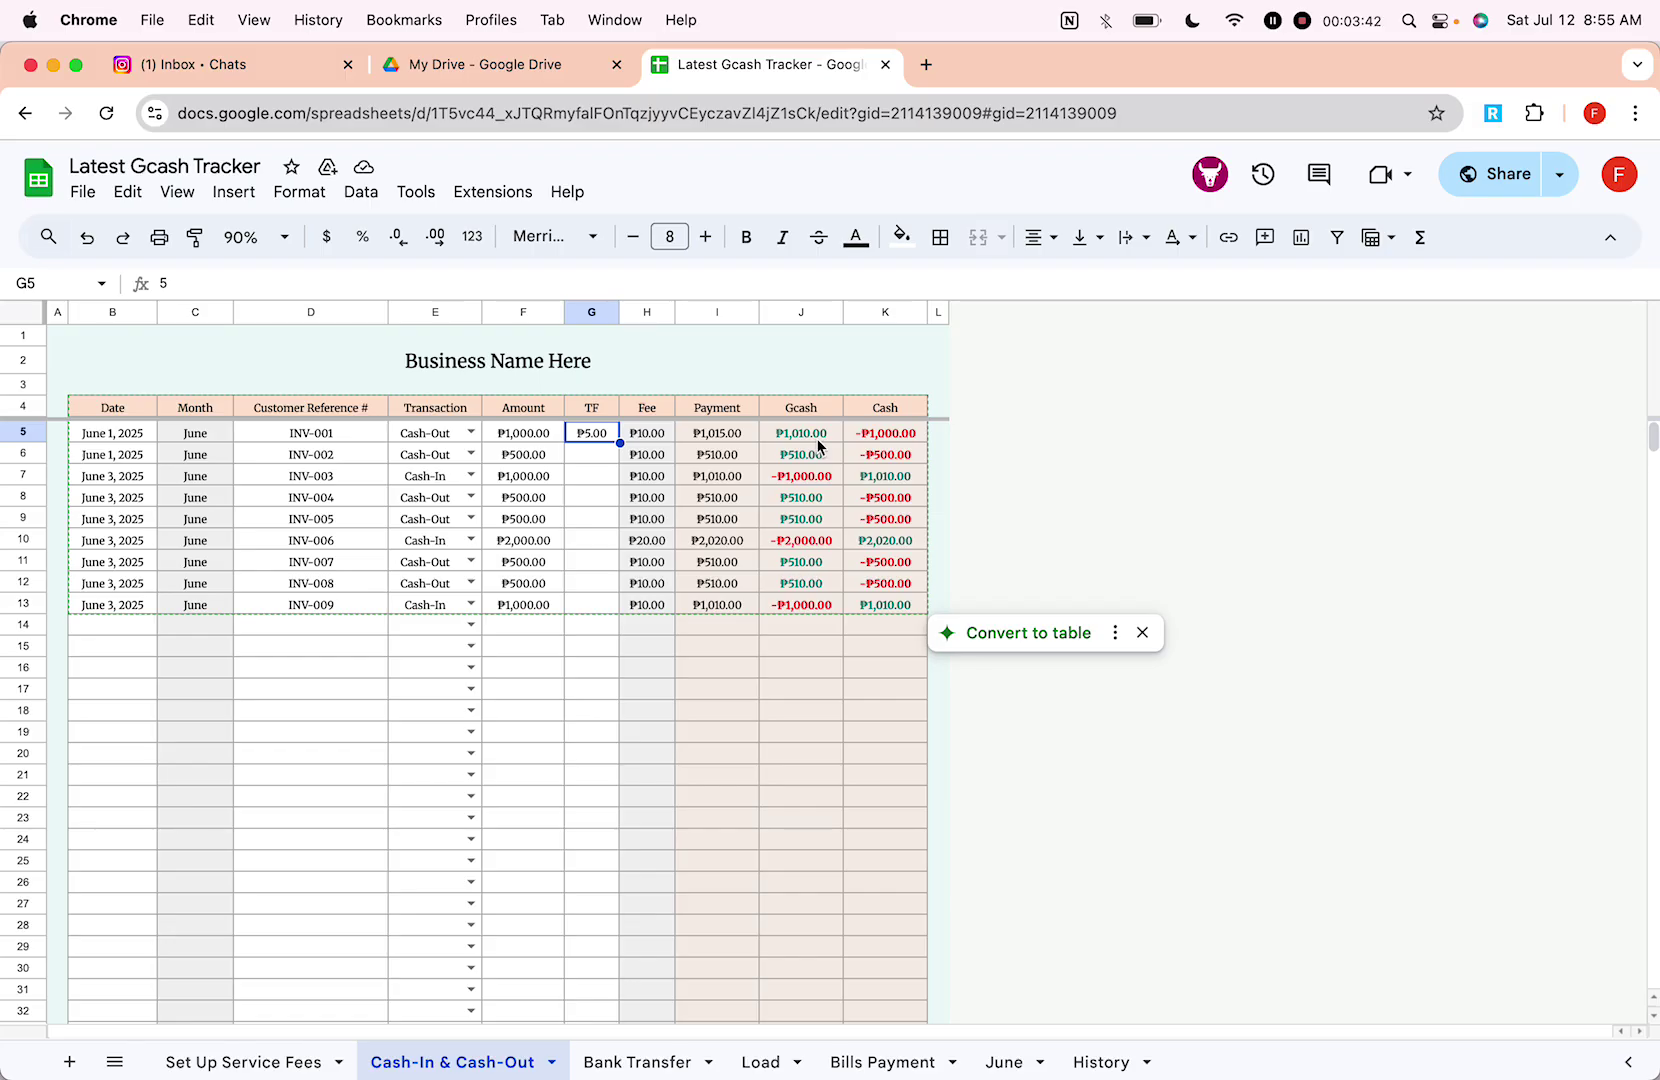
click(540, 436)
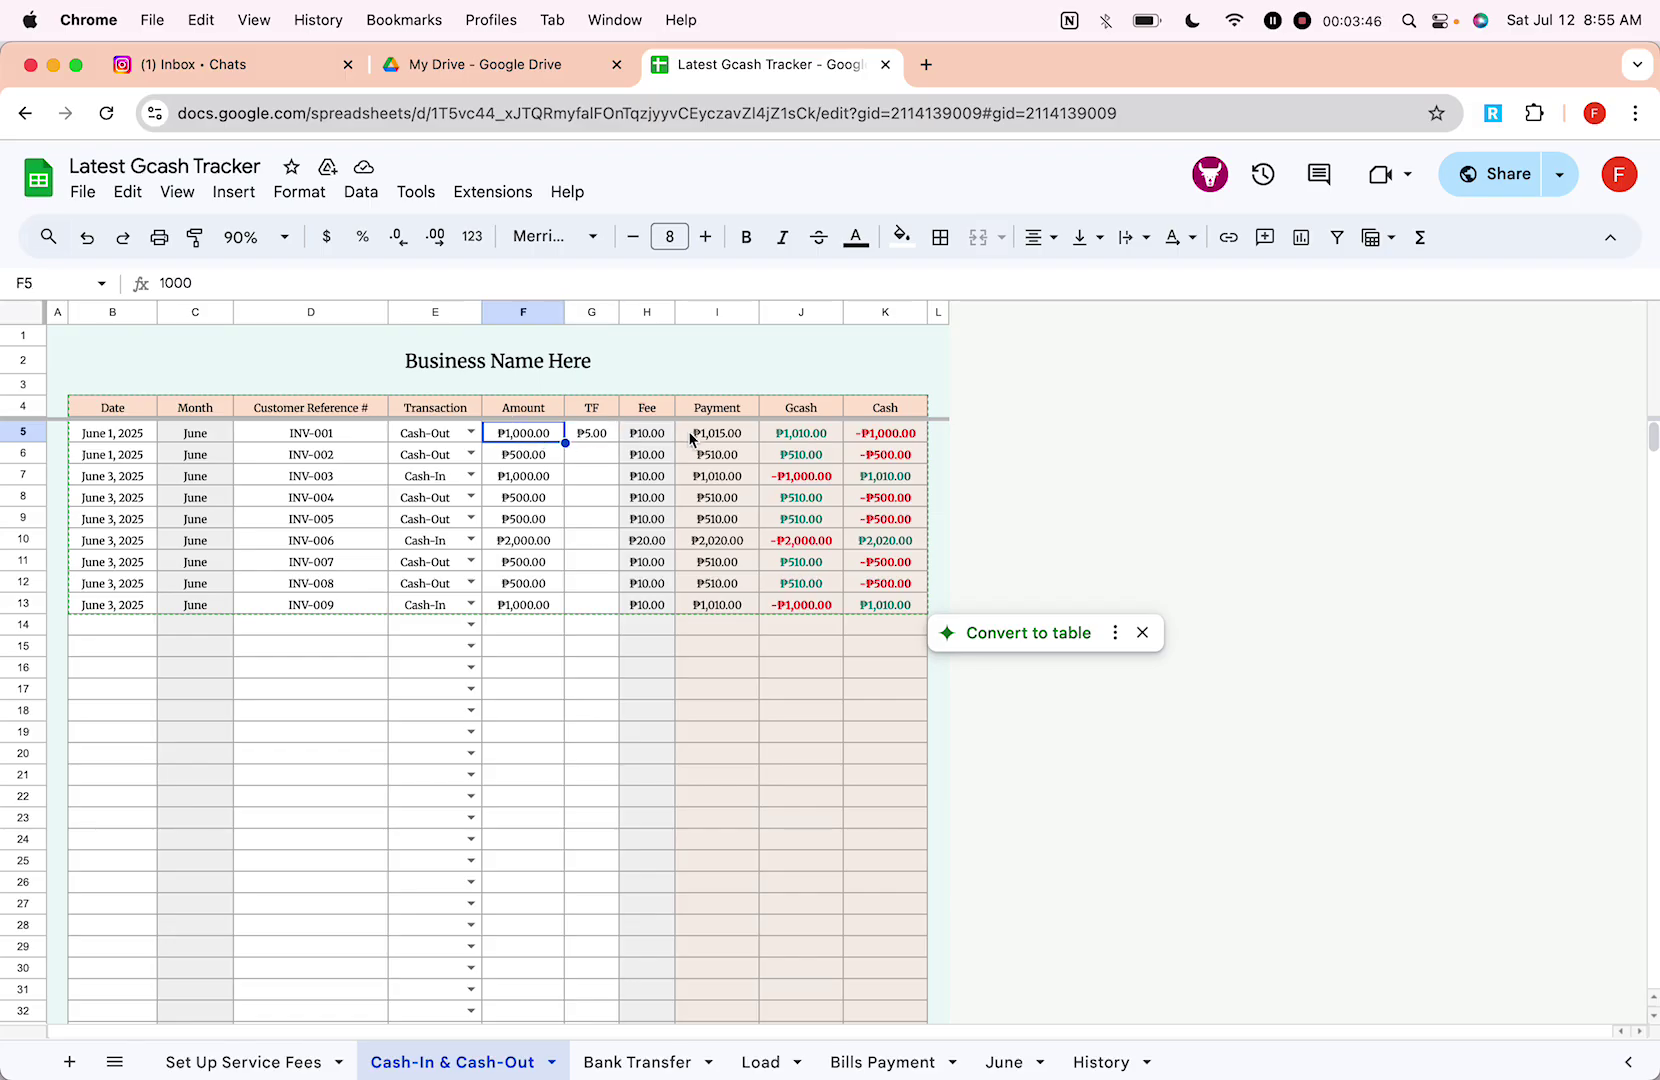
click(895, 447)
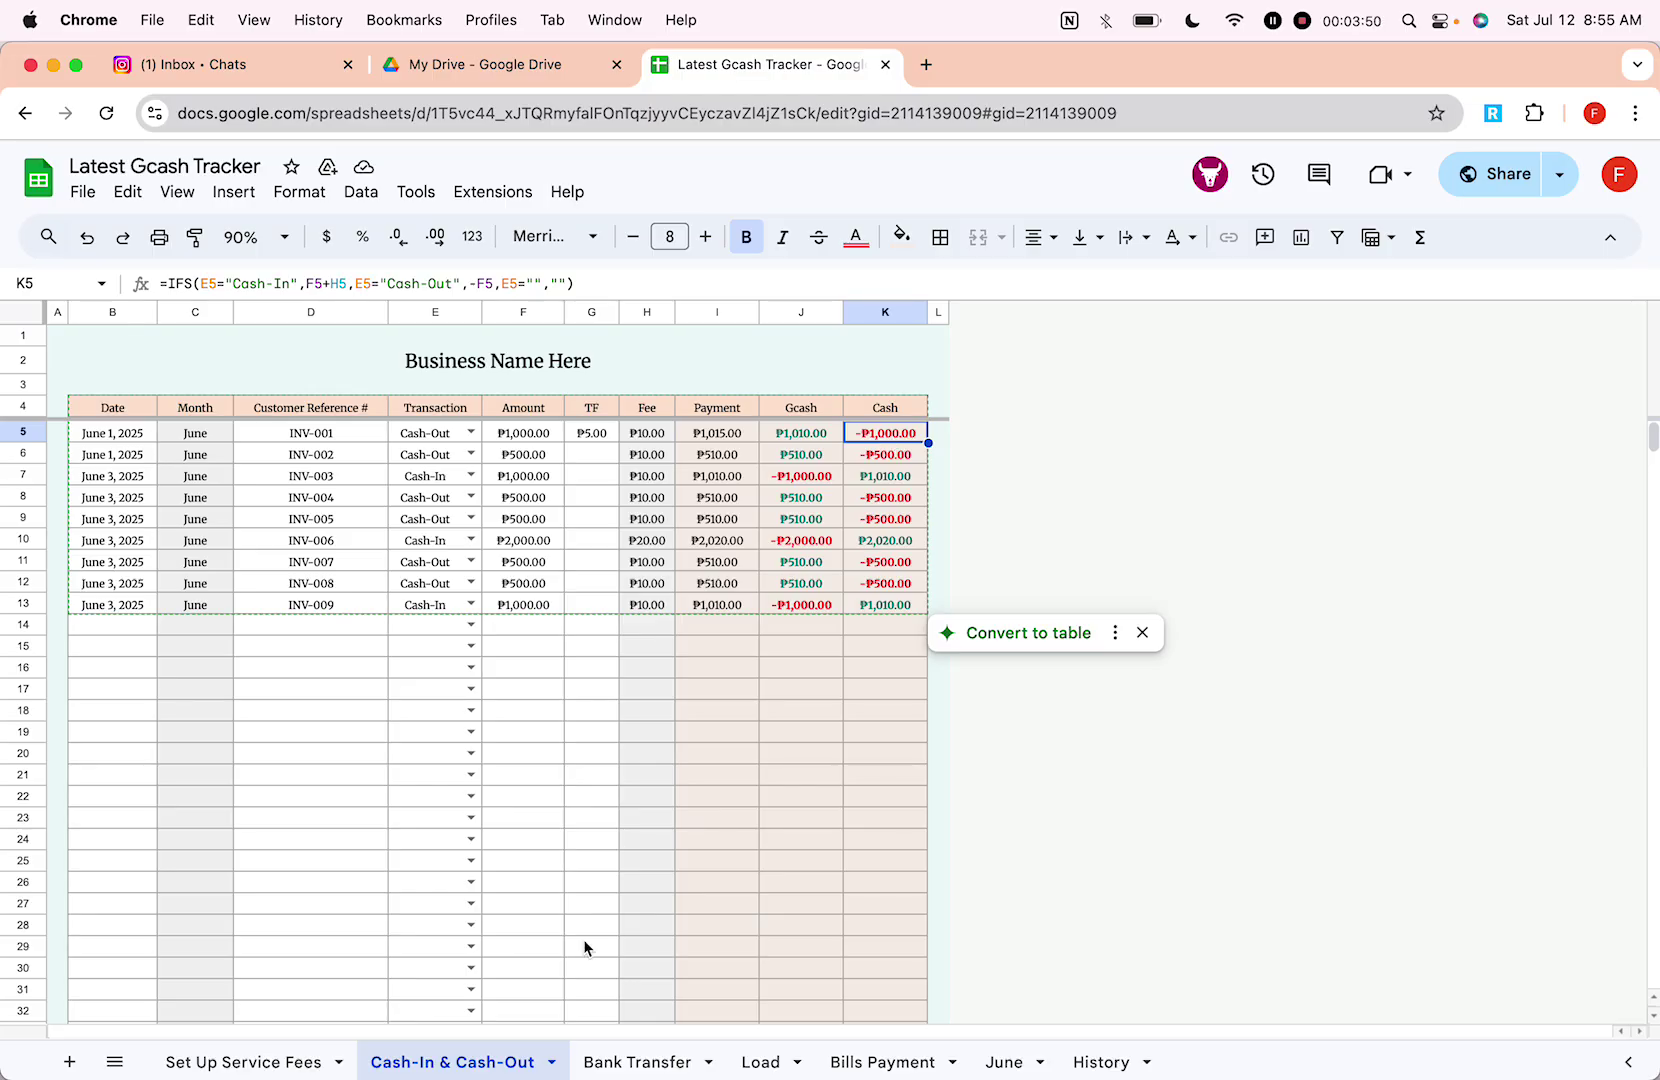
Step: Inspect the TF column on the Bank Transfer sheet and view the Load and Bills Payment sheets
click(640, 1061)
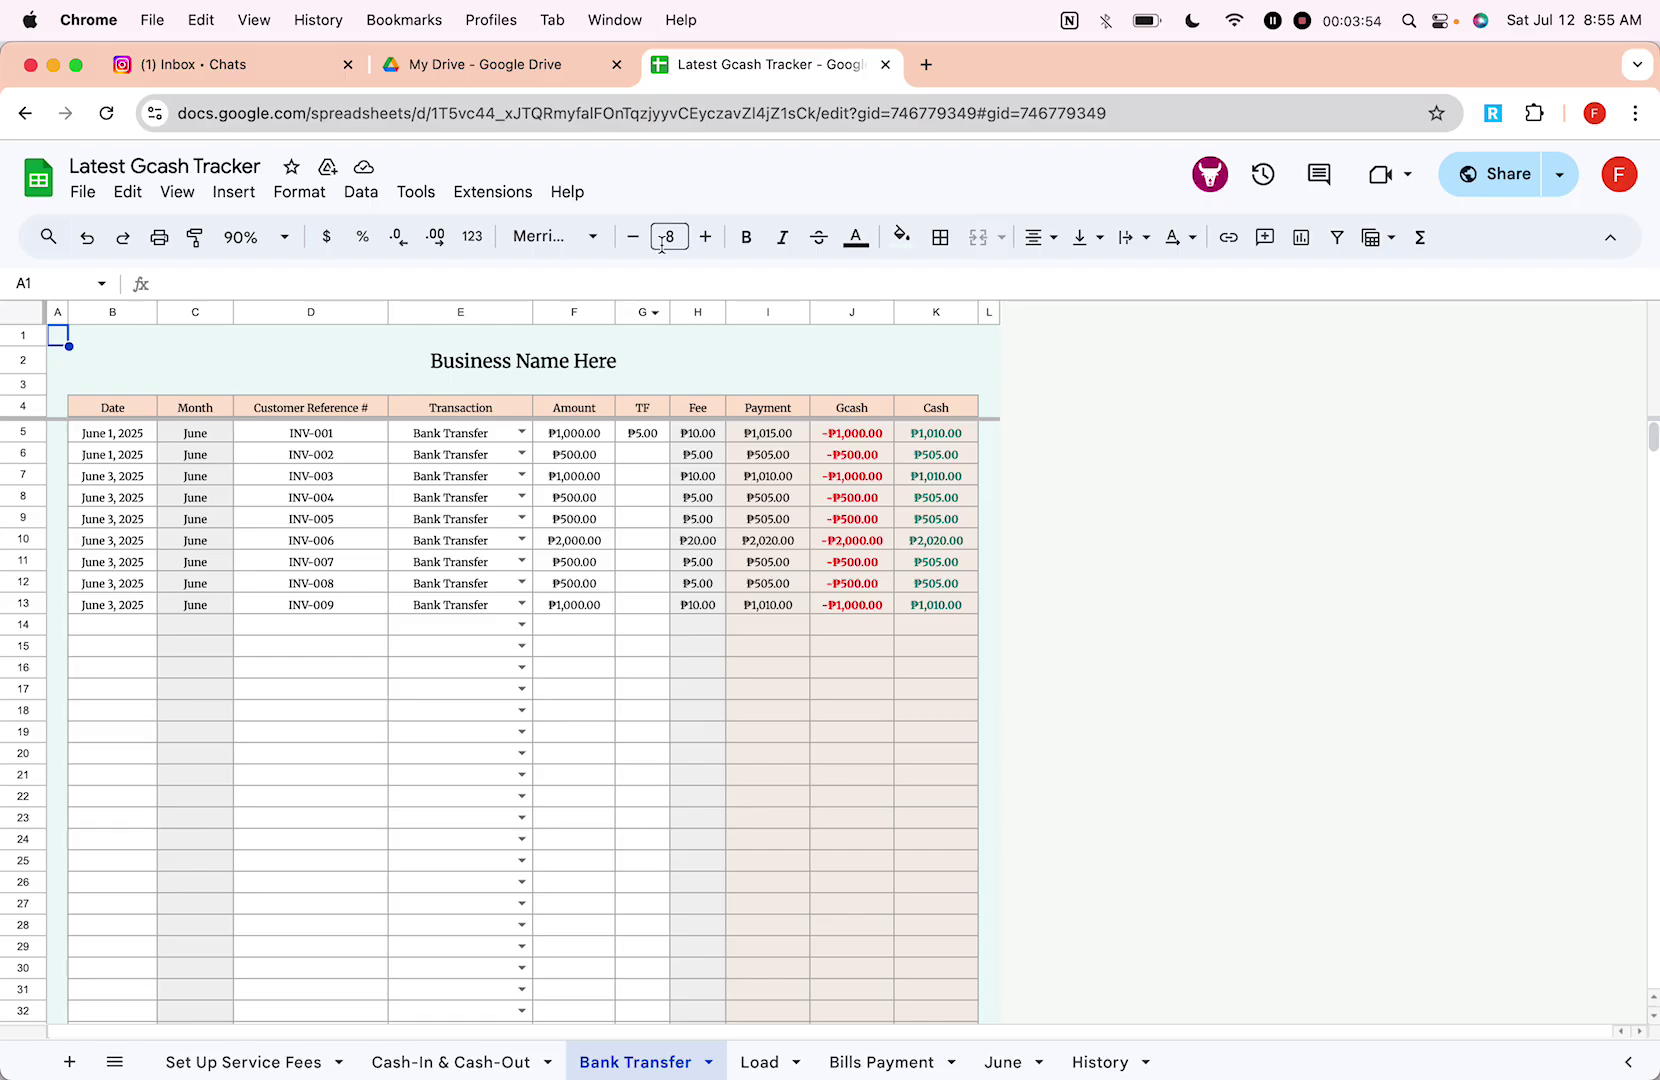
click(645, 310)
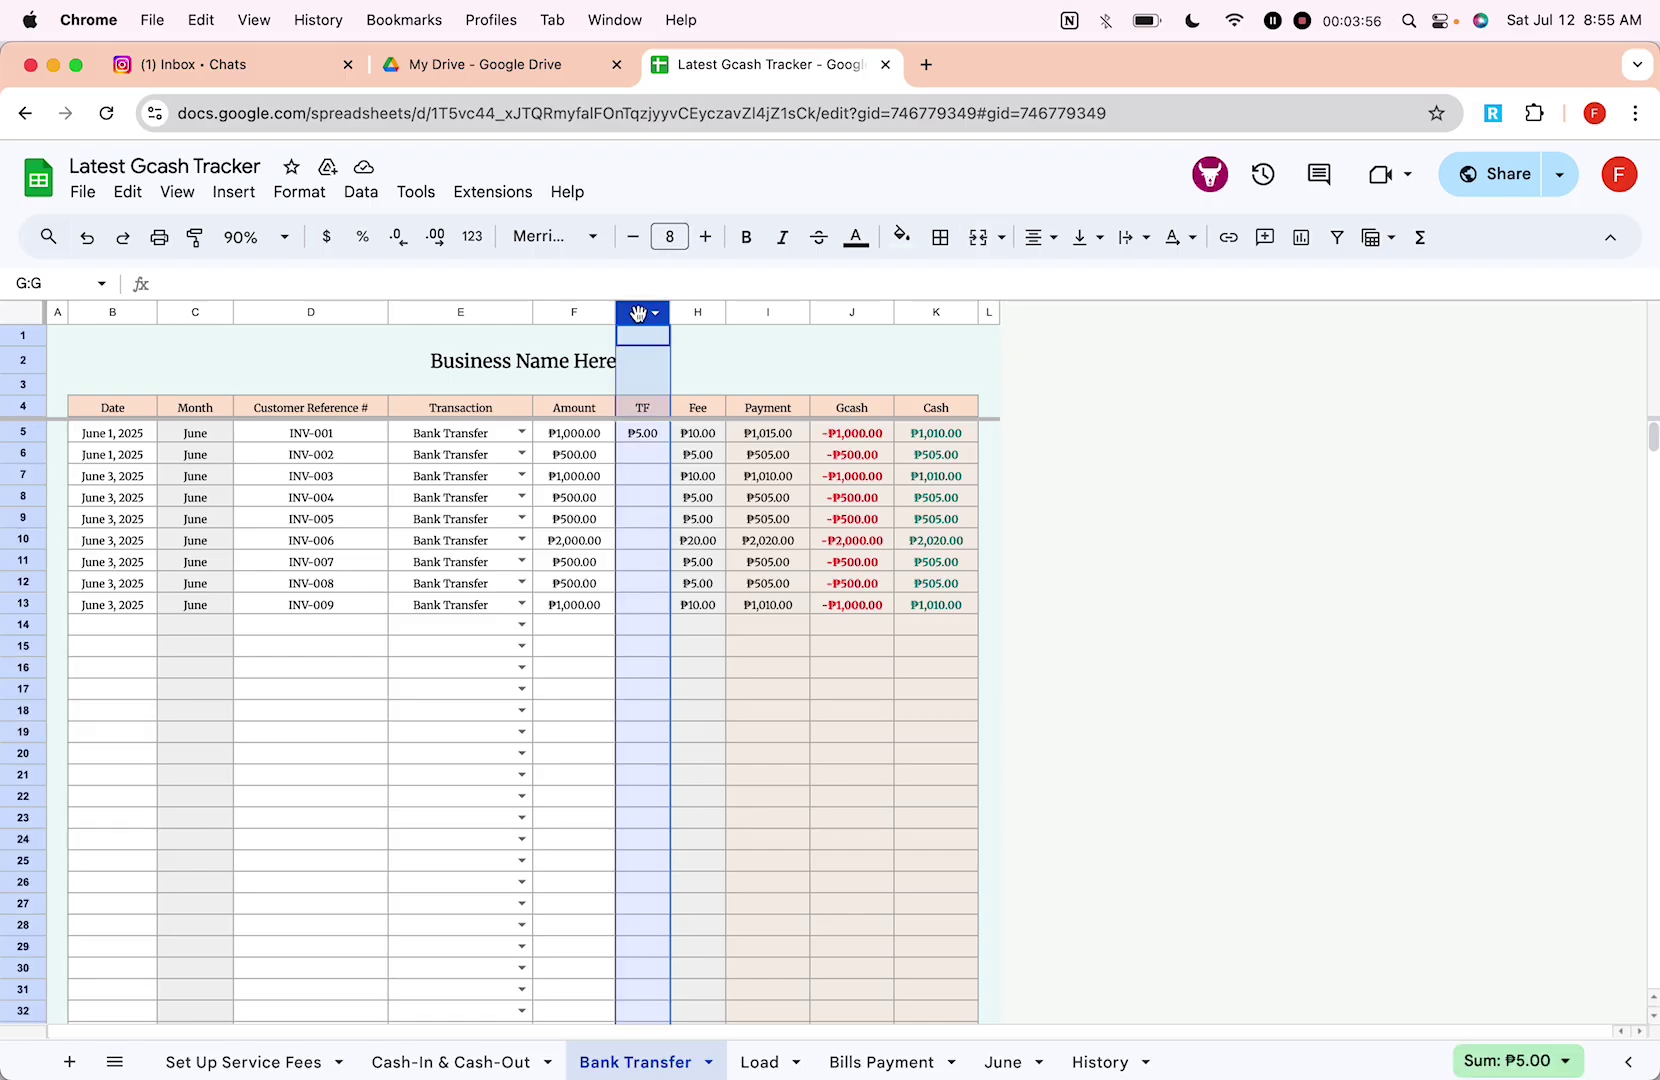
click(623, 519)
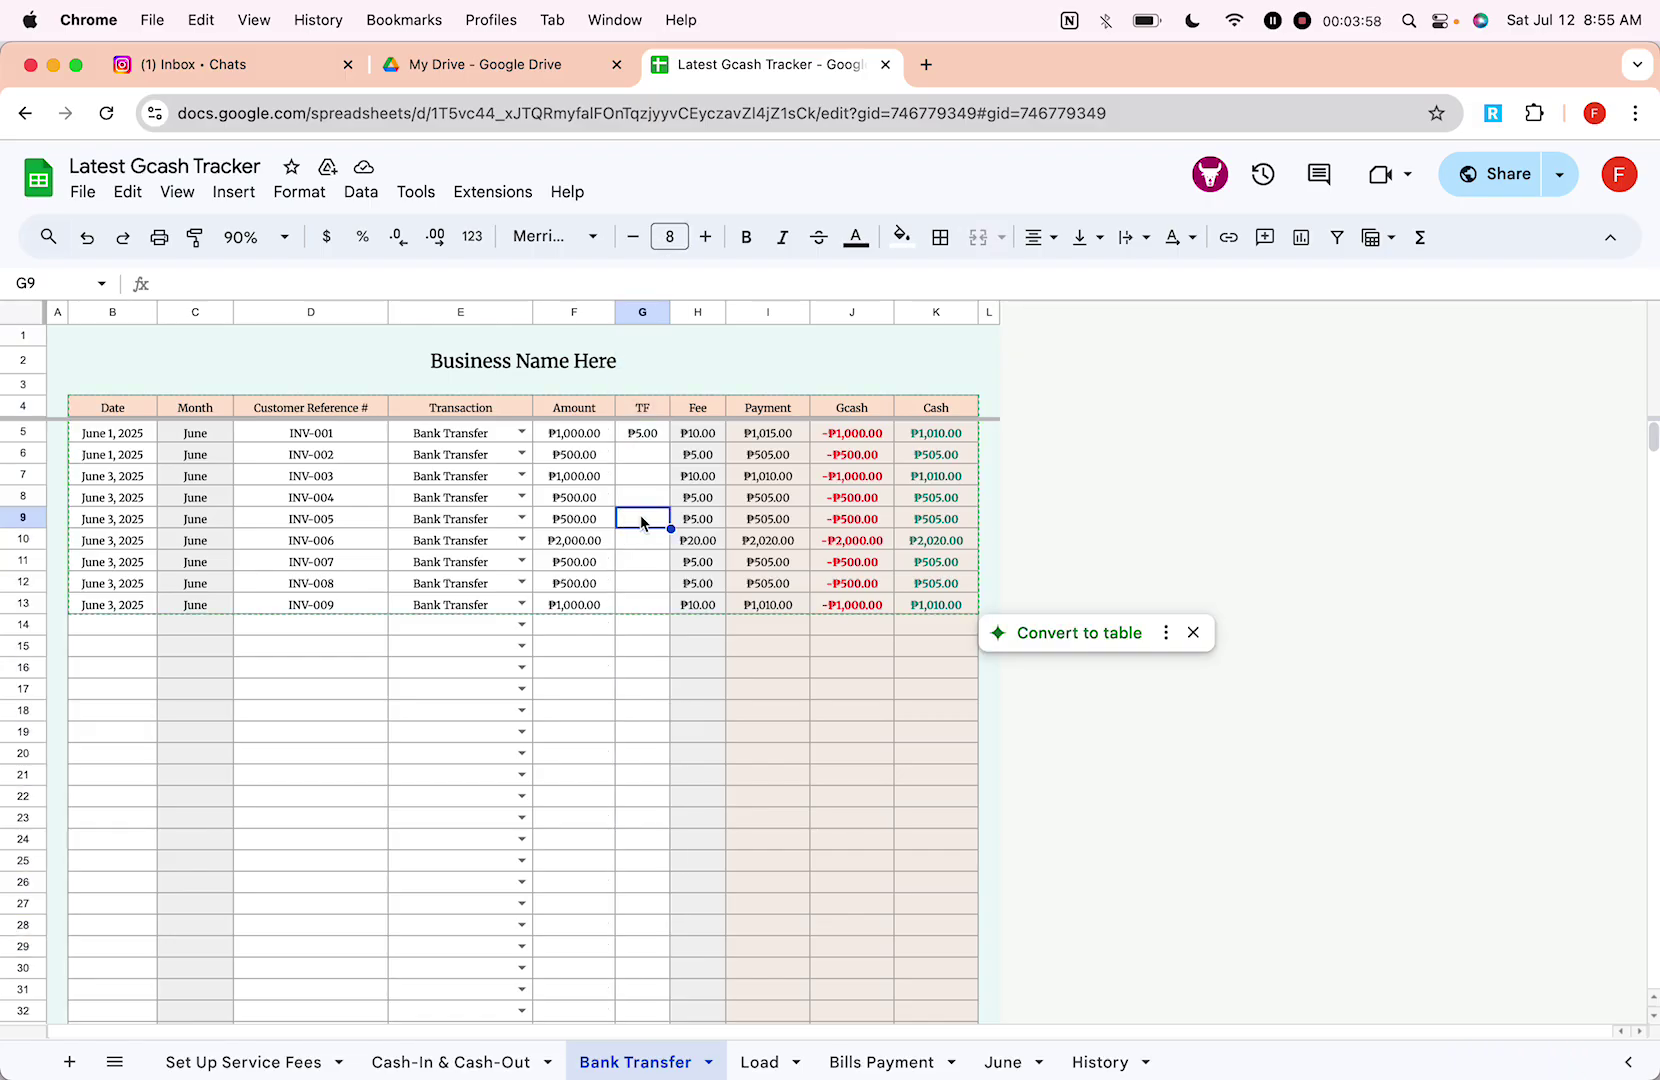
click(651, 438)
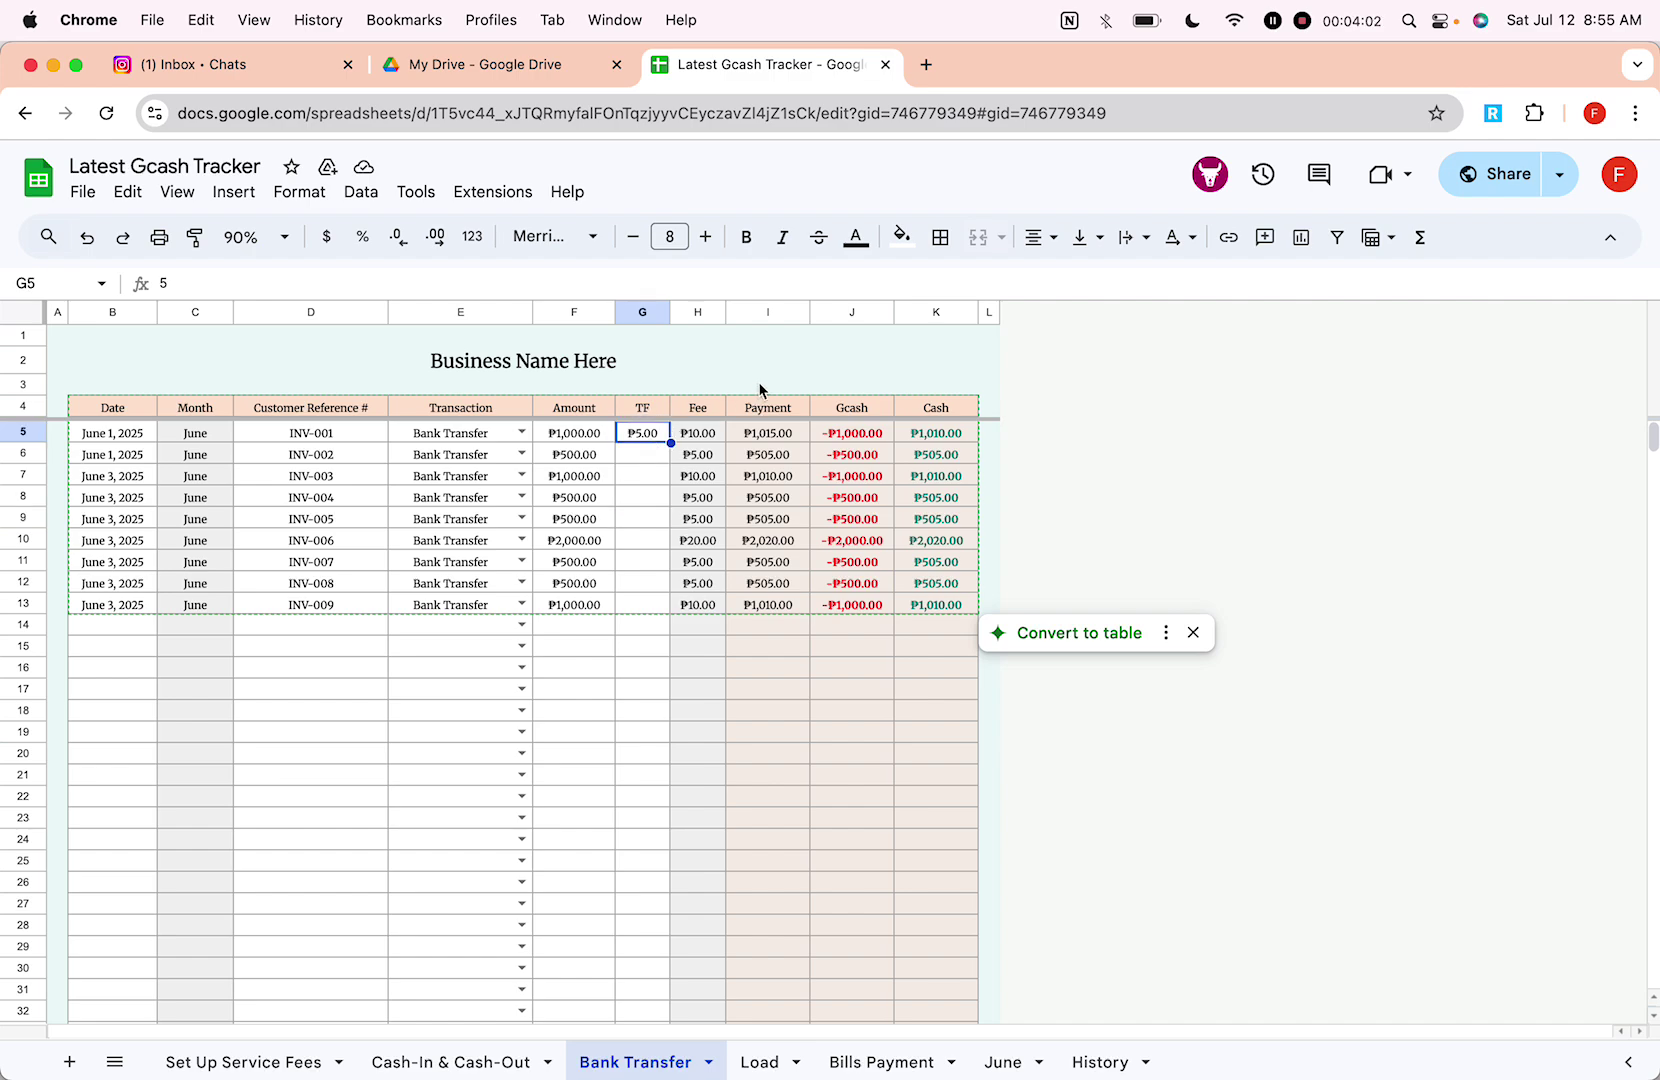
click(636, 310)
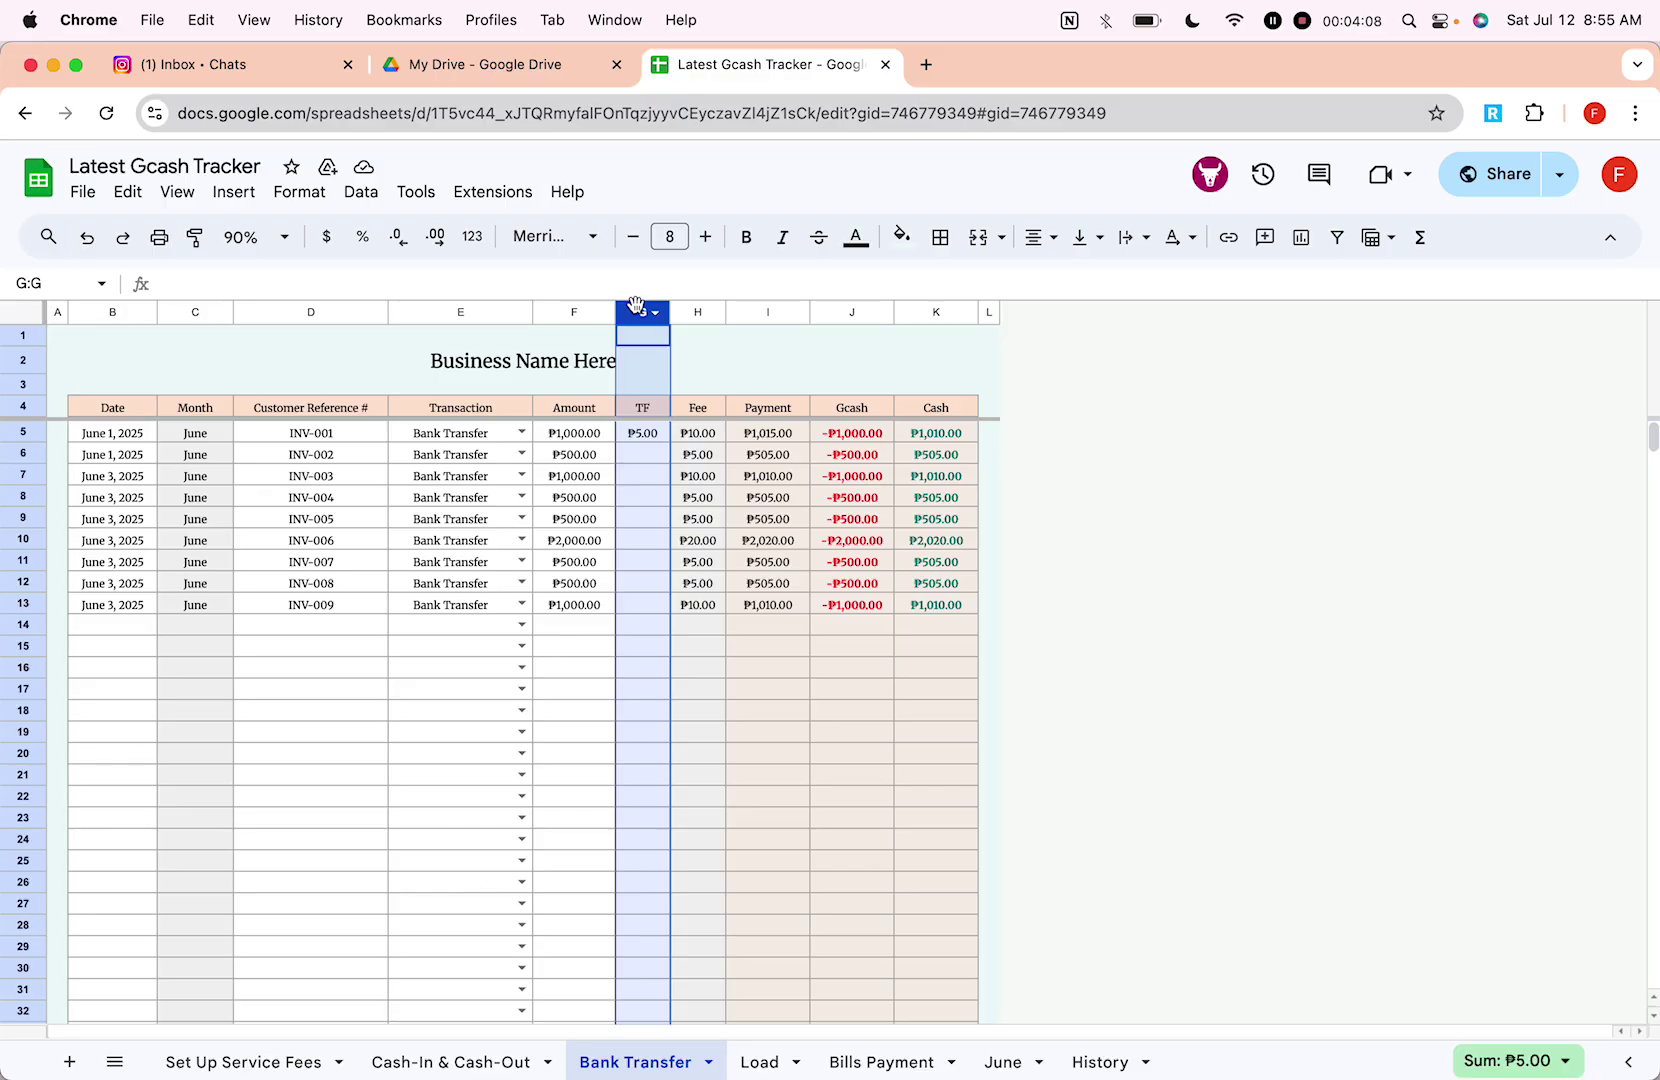
click(762, 1060)
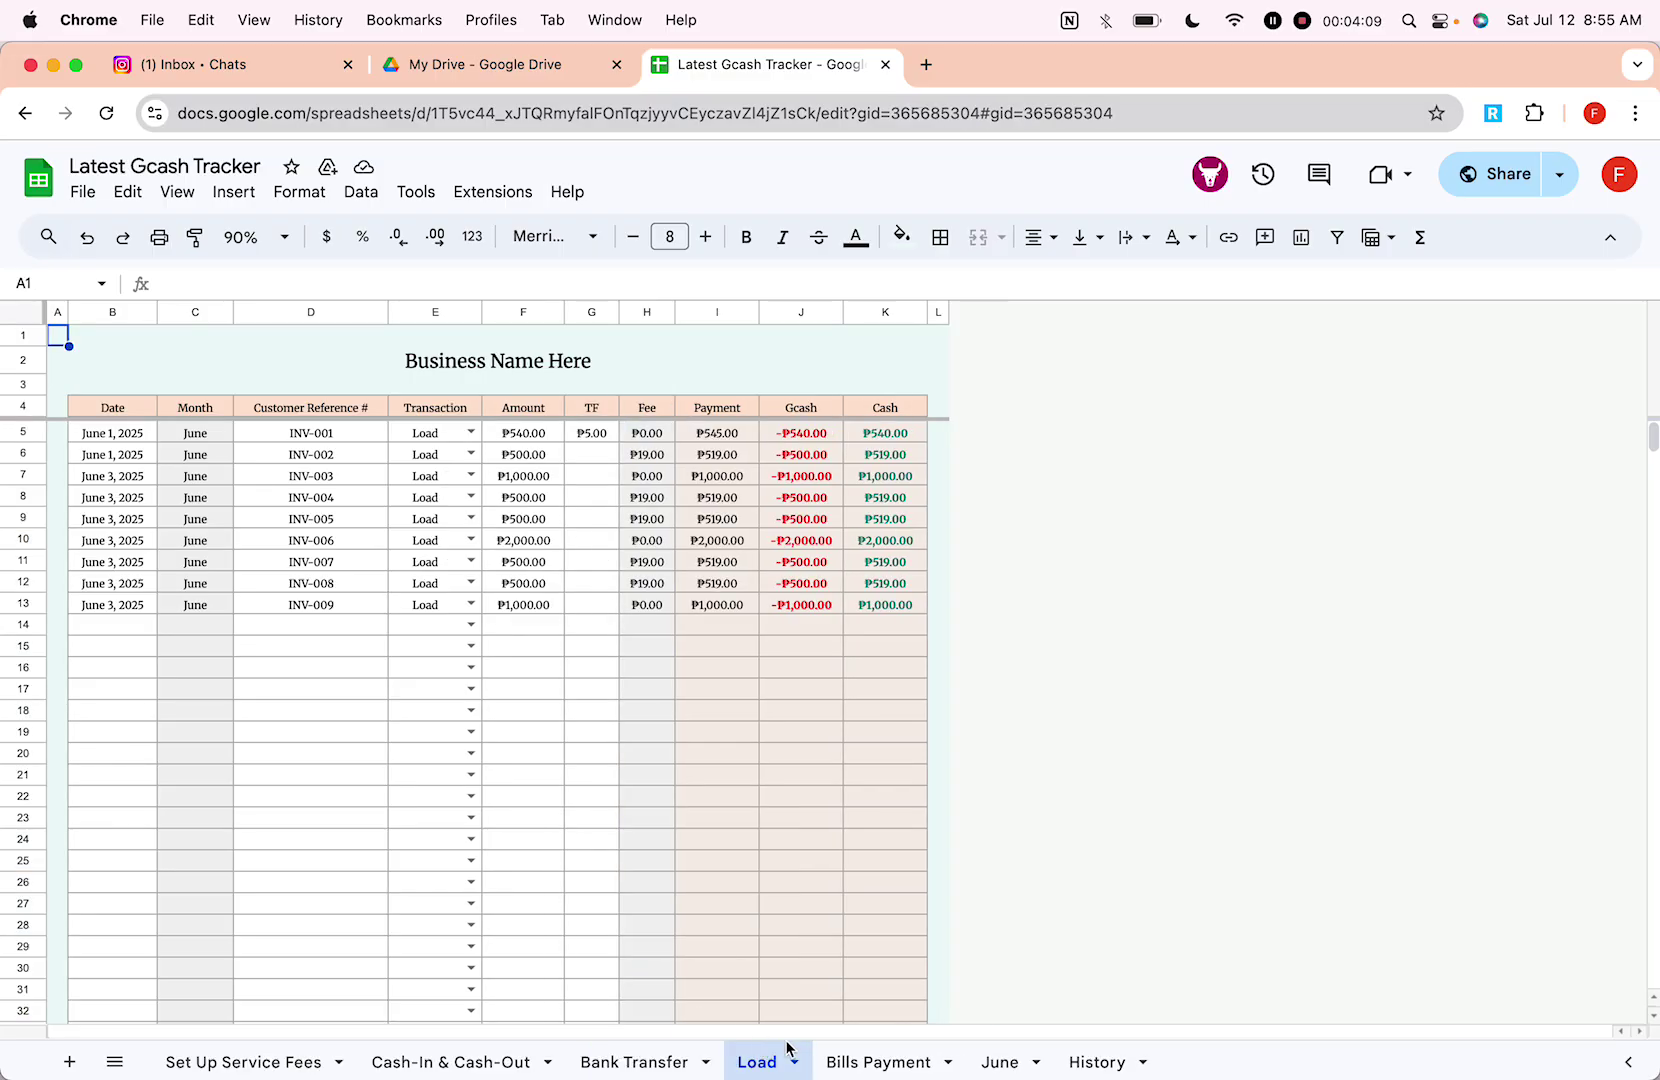
click(868, 1068)
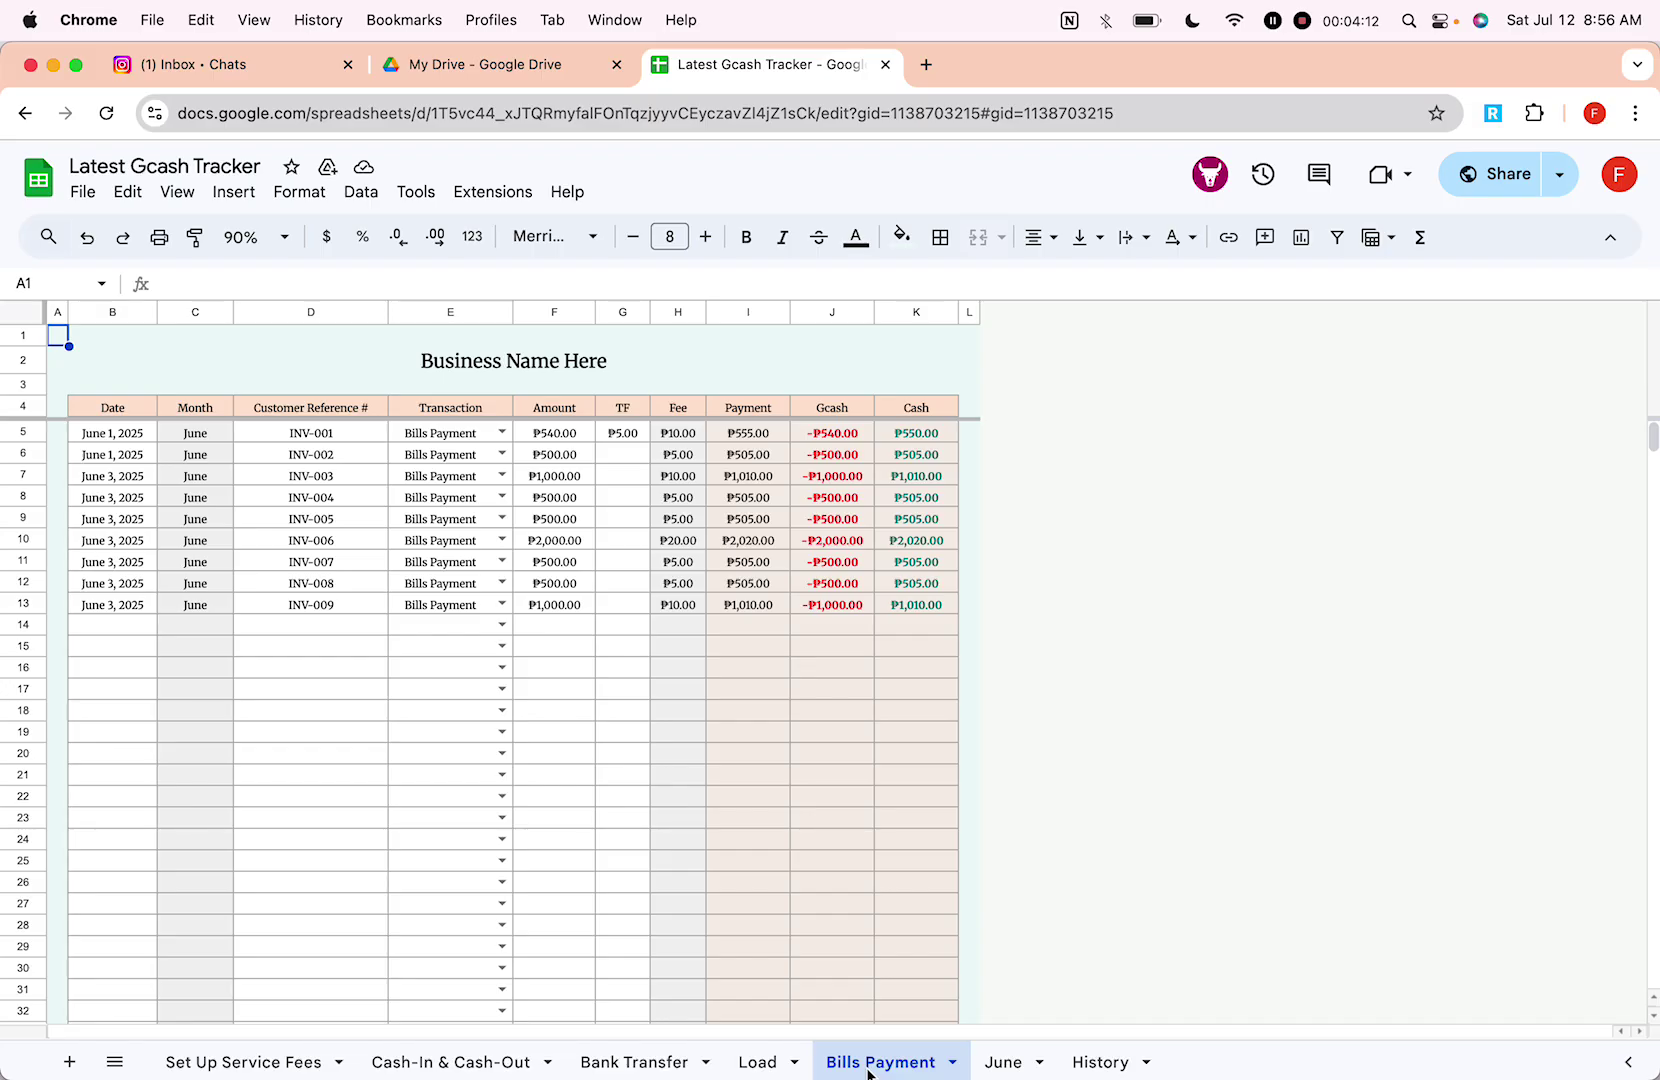
Step: Look over the June sheet's service totals, monthly and weekly charts, and daily balance table
click(1030, 1058)
scroll(1104, 678, down, 2)
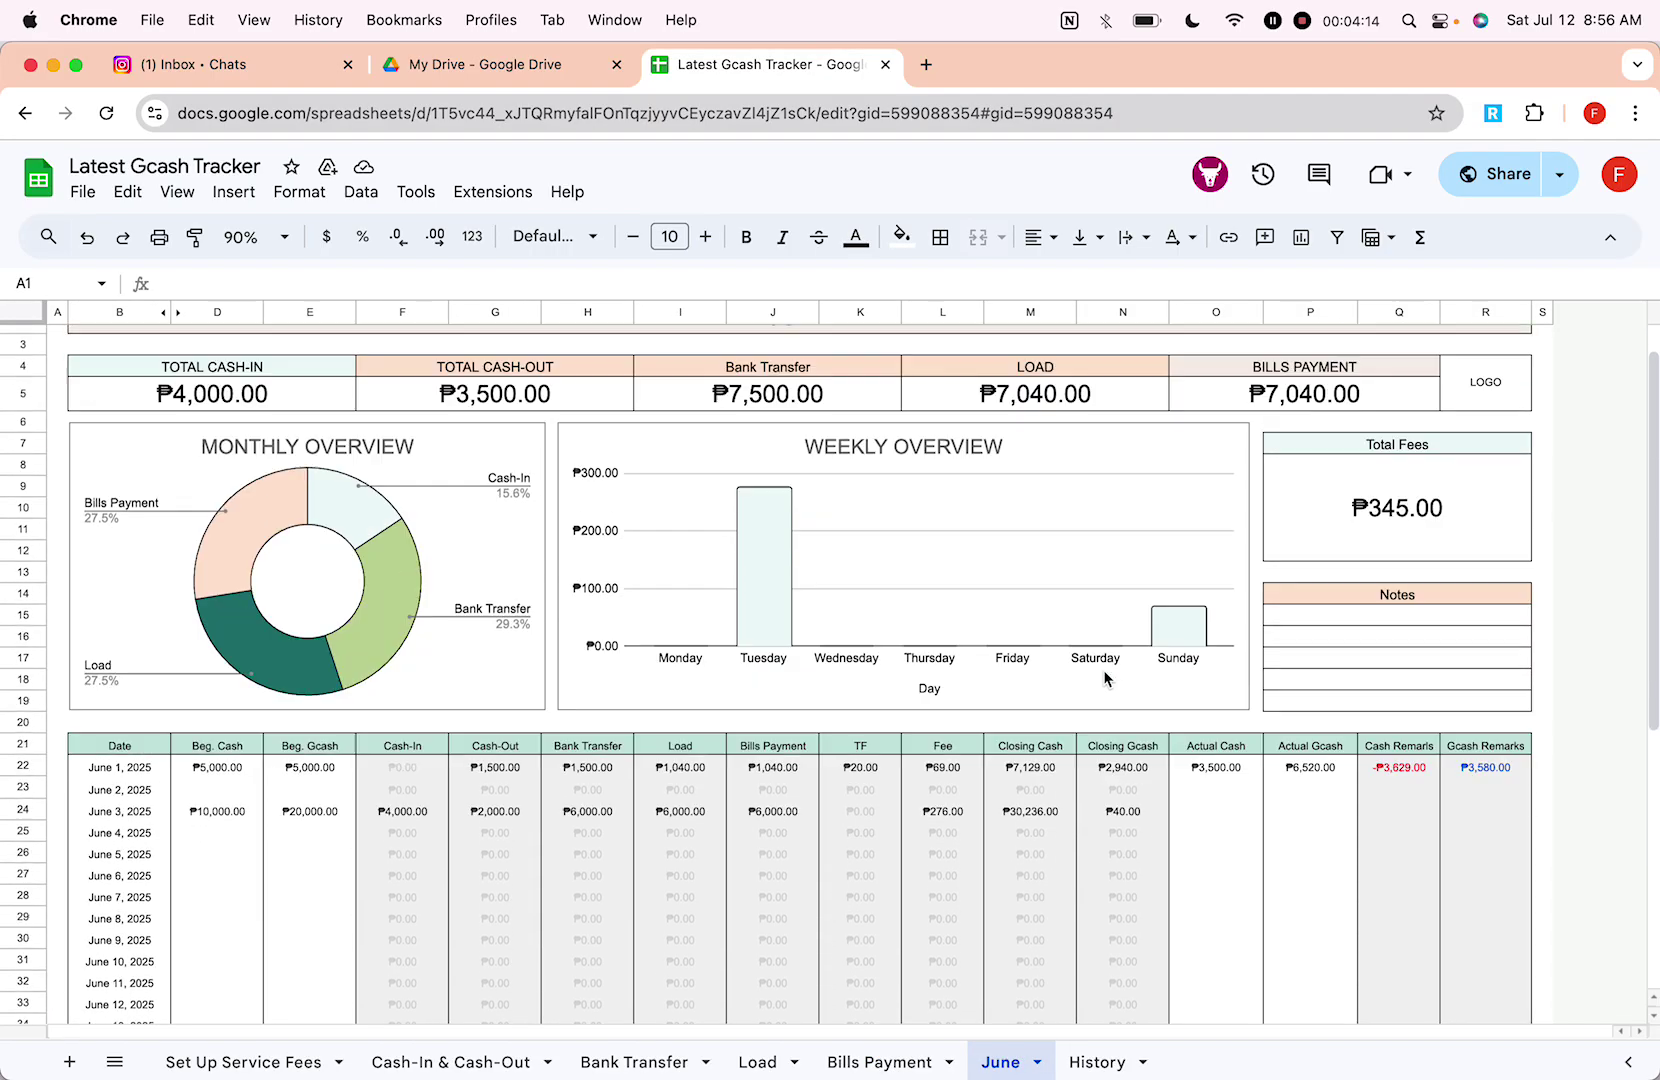
scroll(1104, 678, up, 2)
click(1207, 368)
scroll(1018, 554, down, 10)
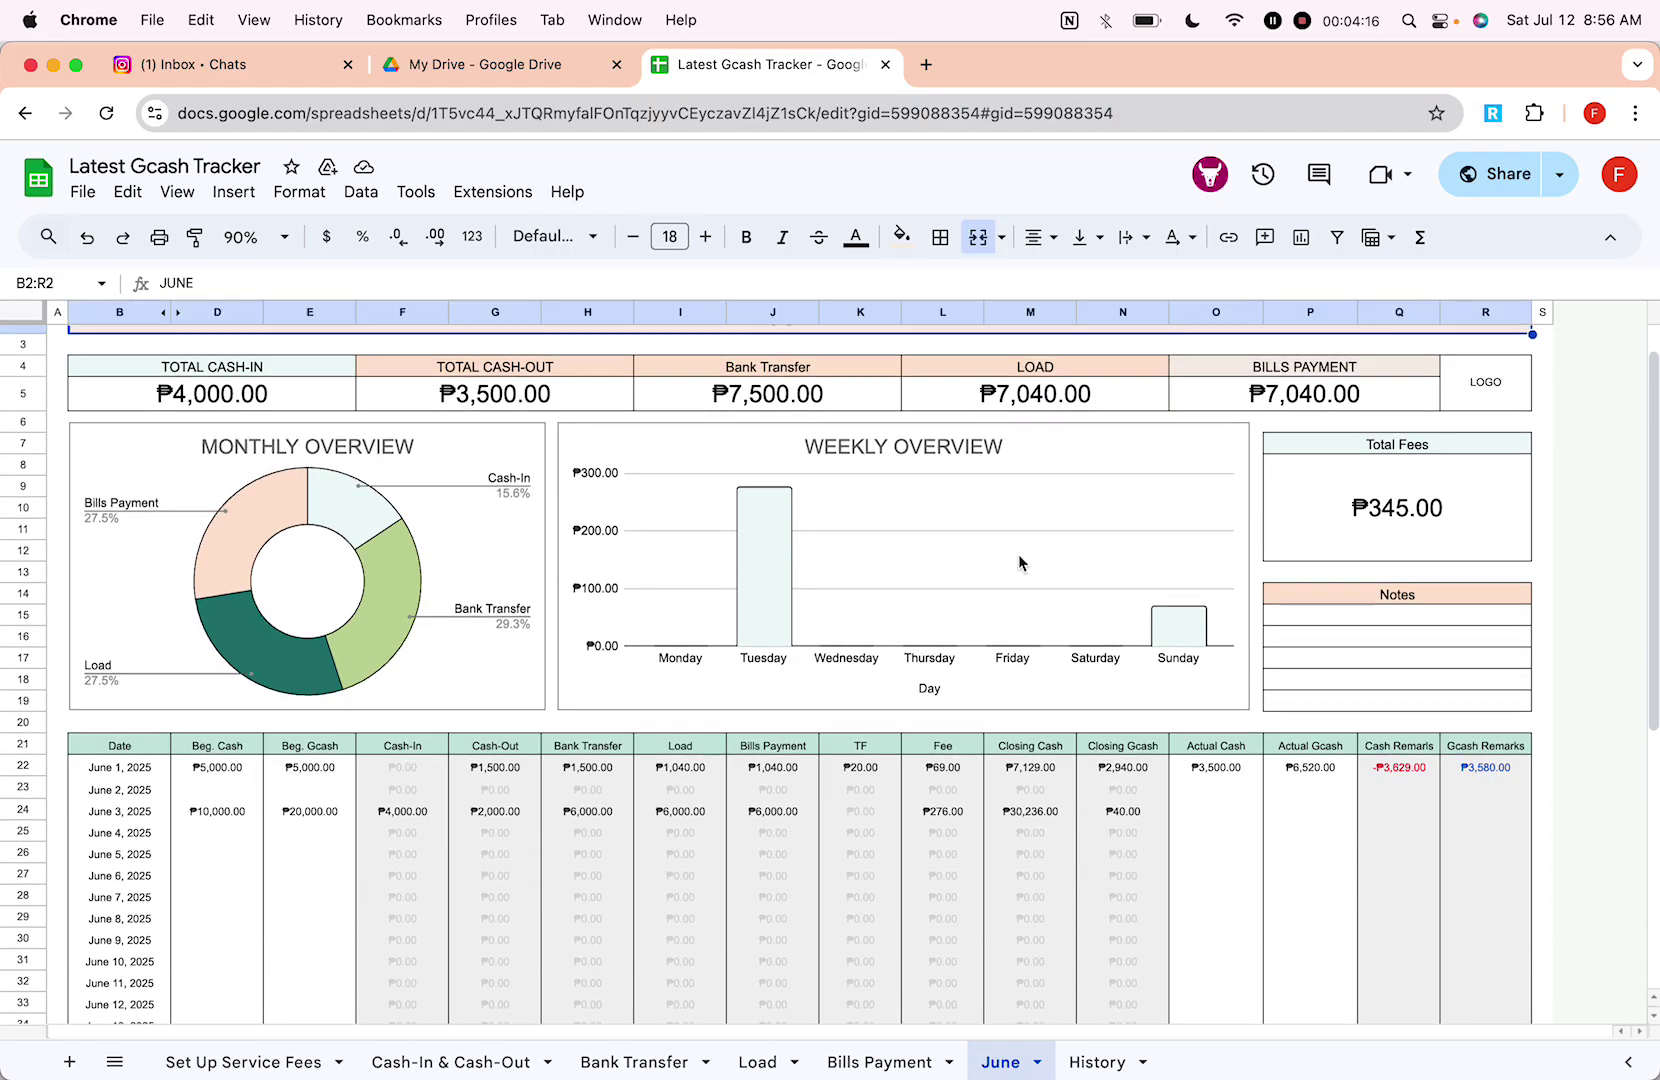
scroll(1018, 554, up, 10)
scroll(1018, 554, down, 6)
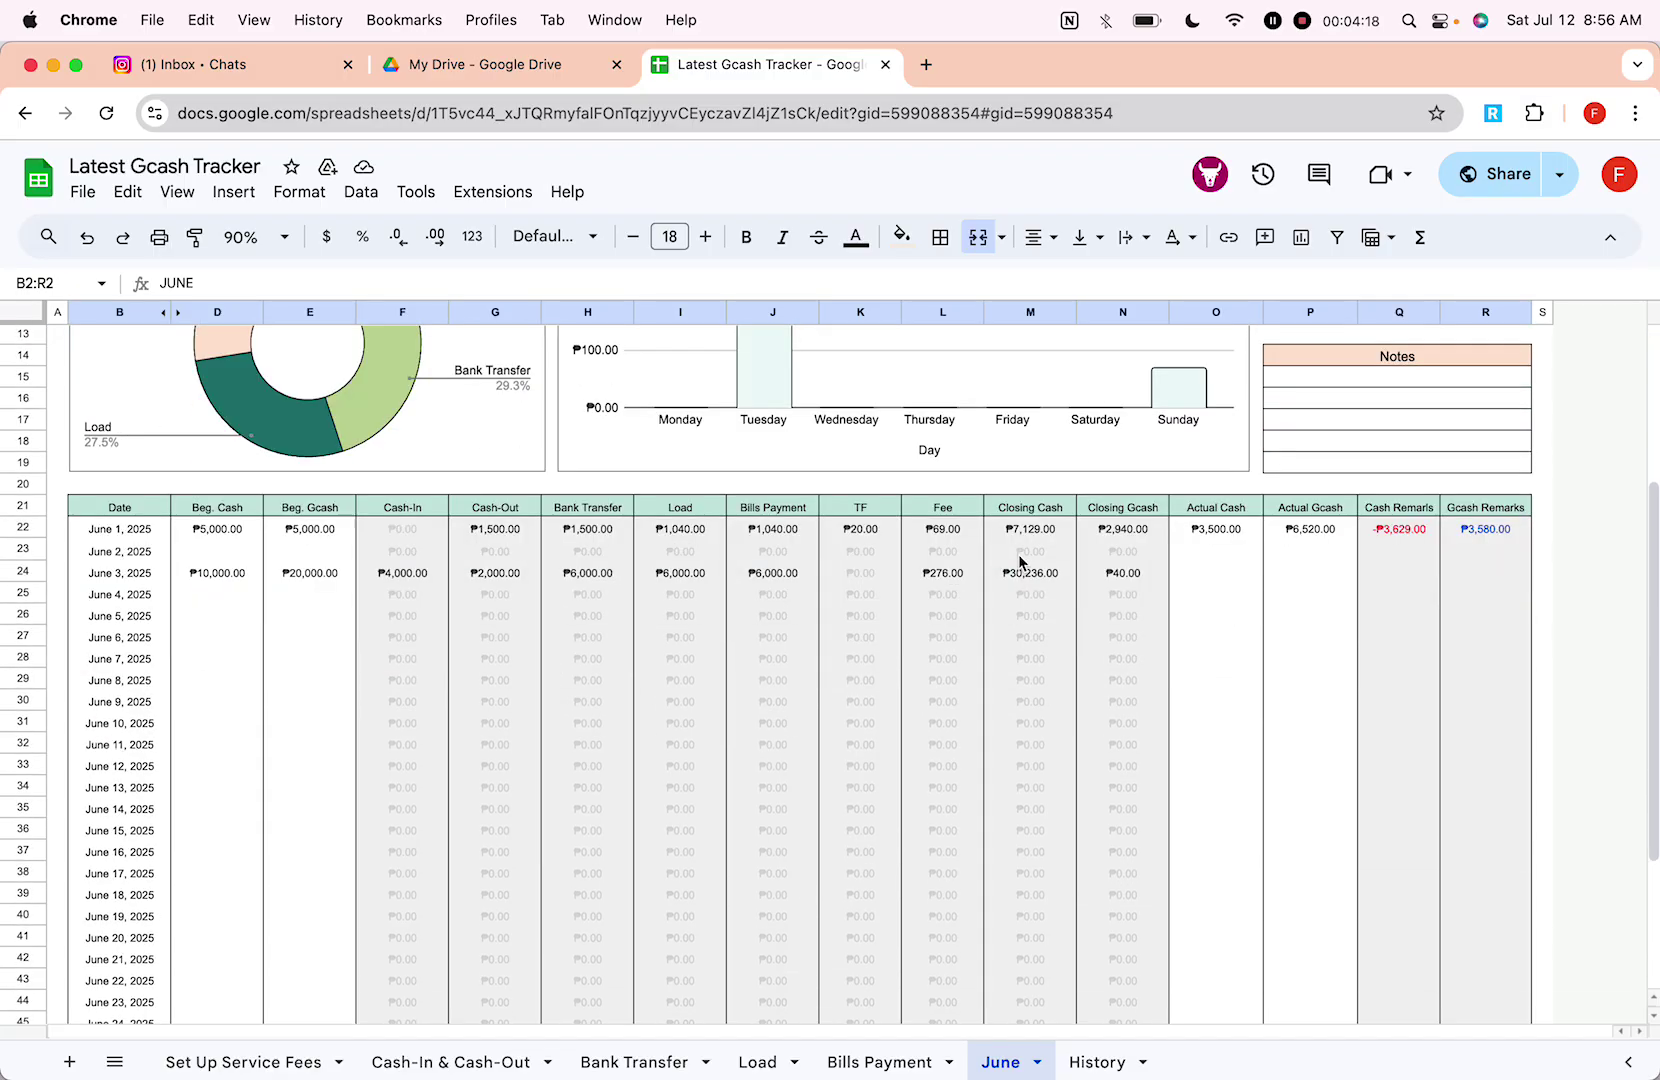
Step: Change the month title above the service totals on the June sheet to JULY
scroll(907, 888, up, 6)
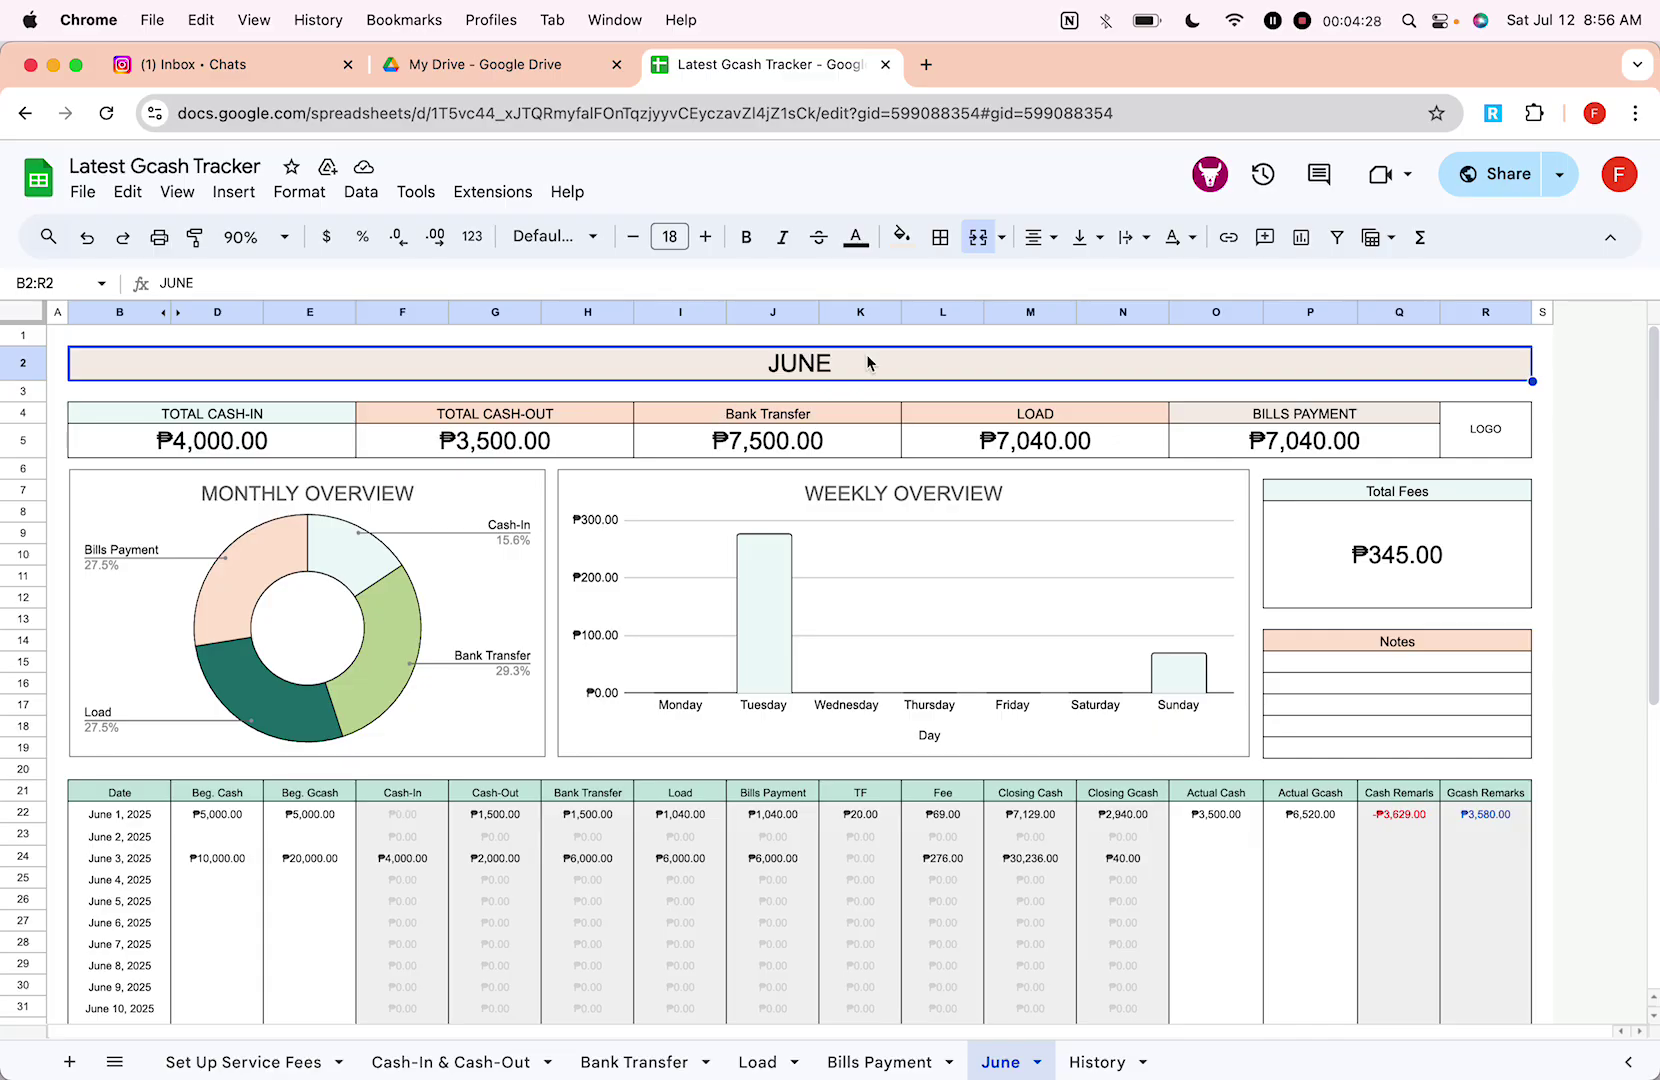
key(BackSpace)
text(JULY)
key(Return)
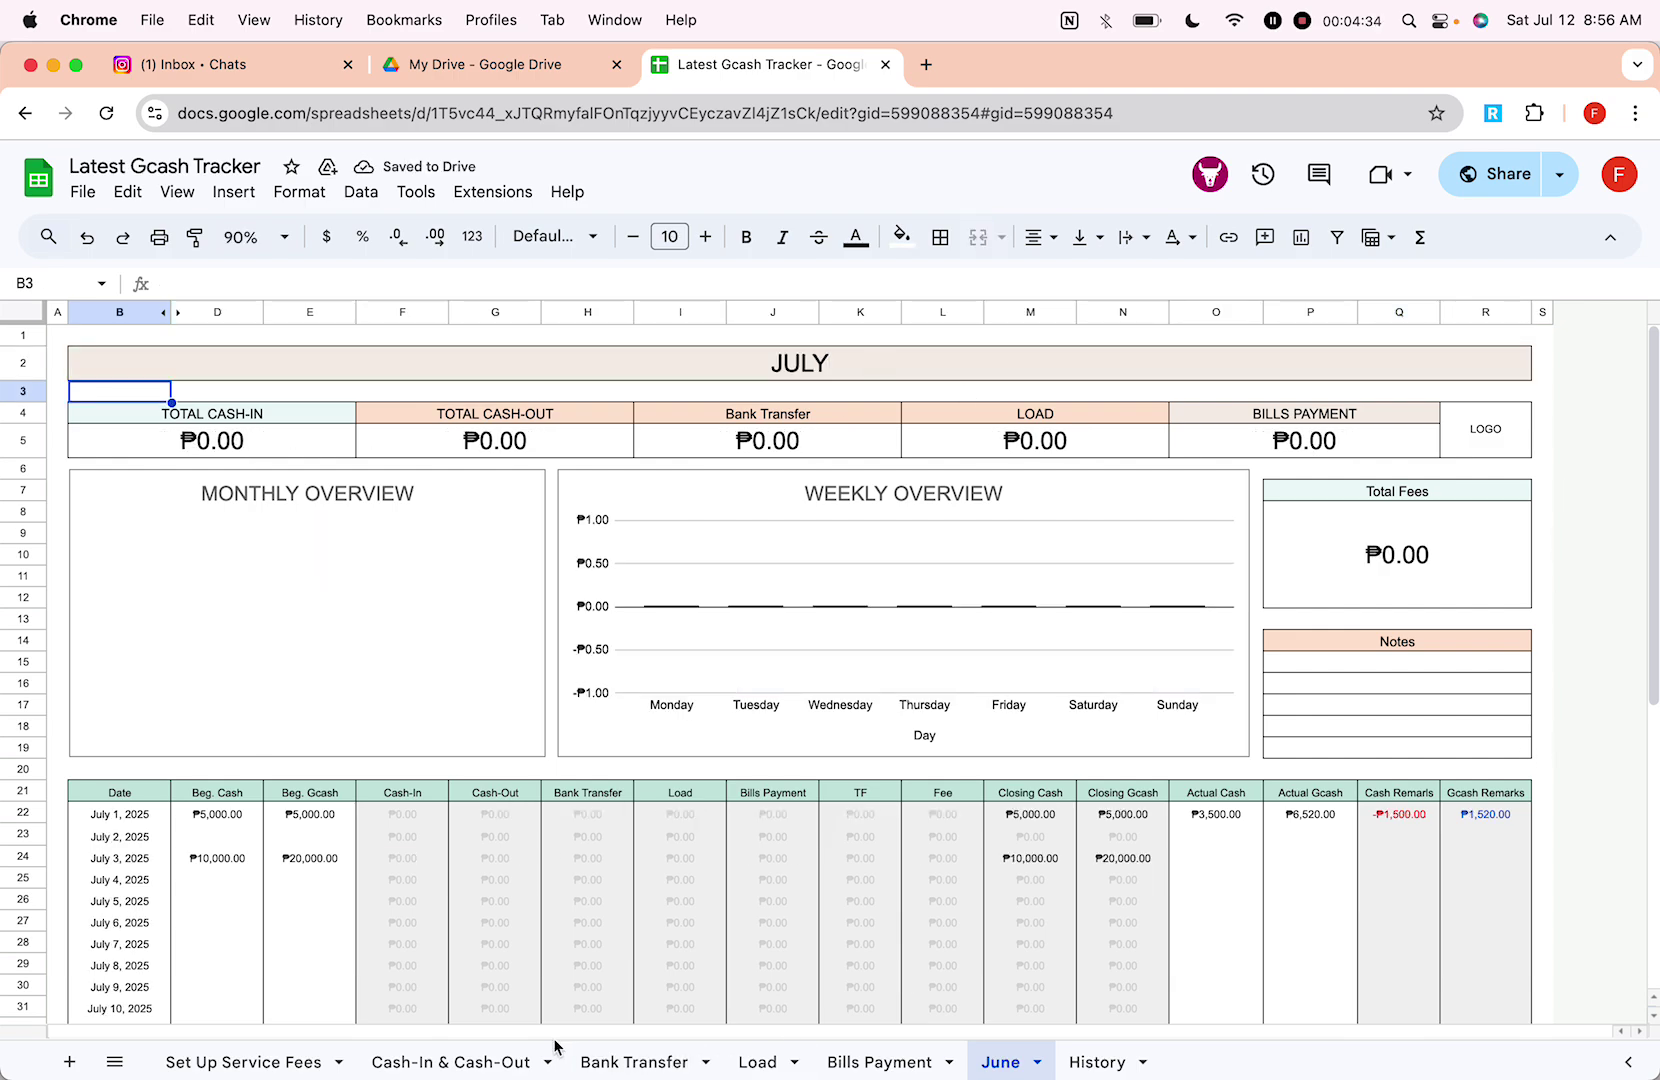
Step: Set the June sheet's month title back to JUNE
click(772, 372)
text(JUN)
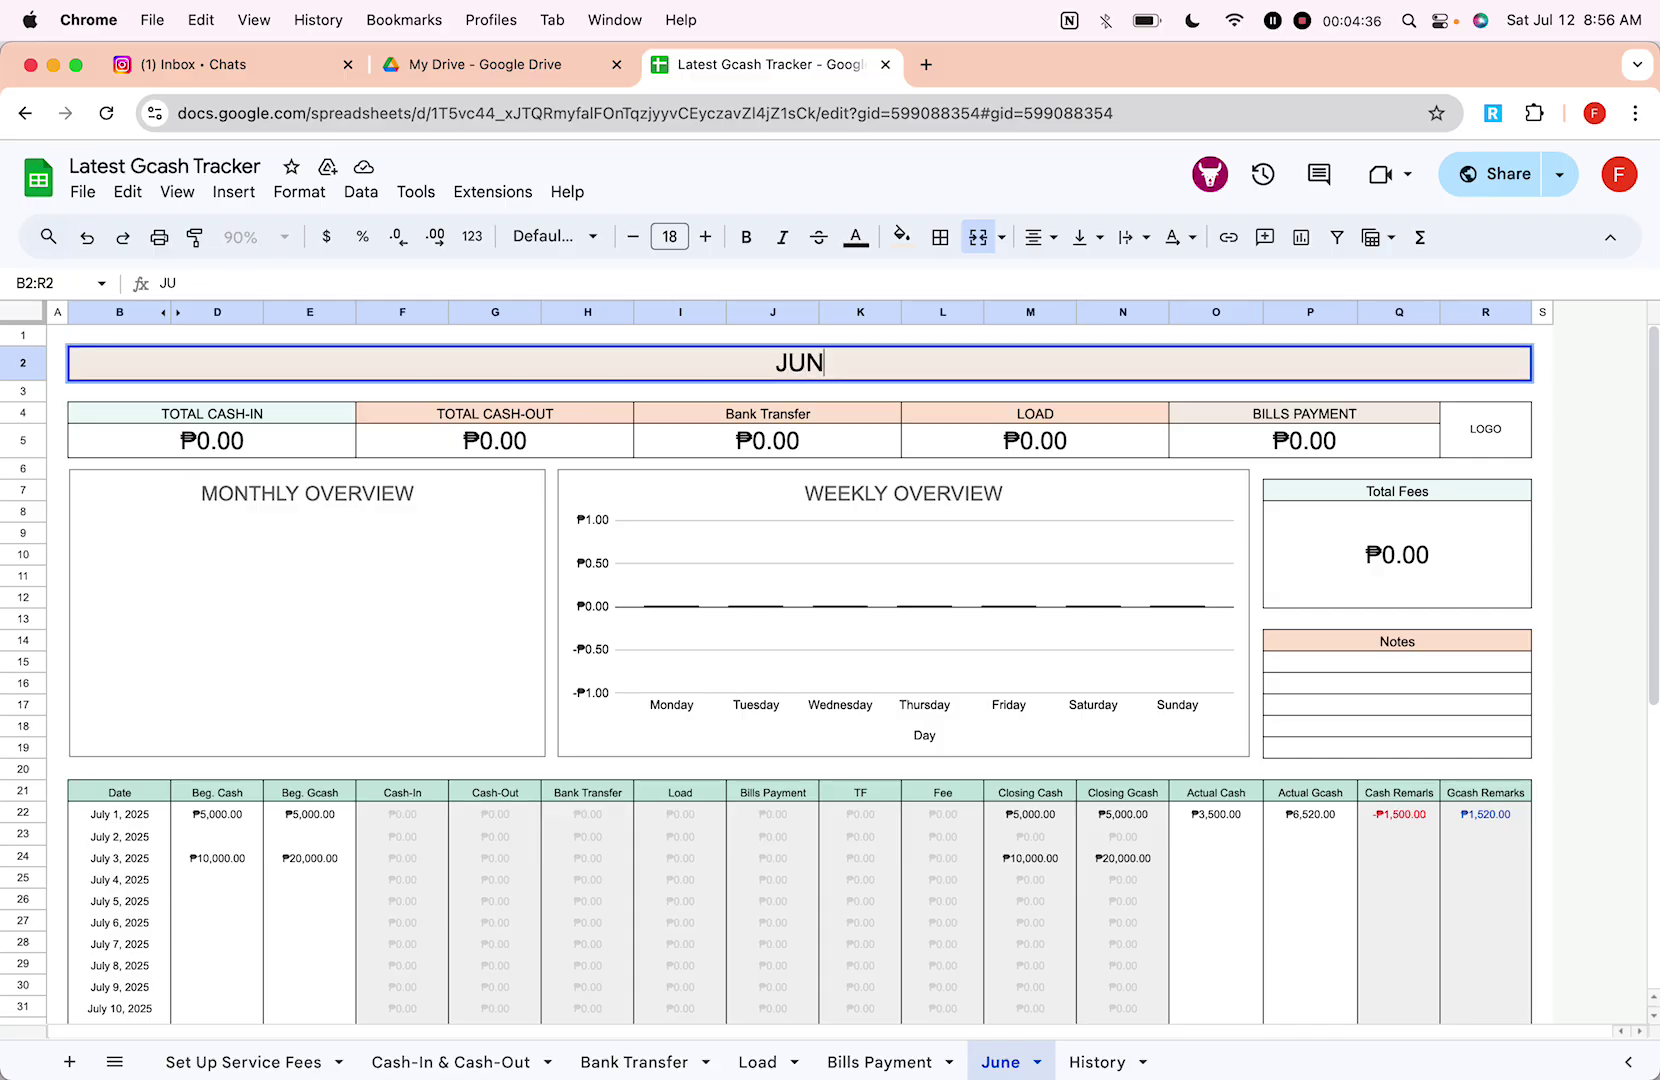
text(E)
key(Return)
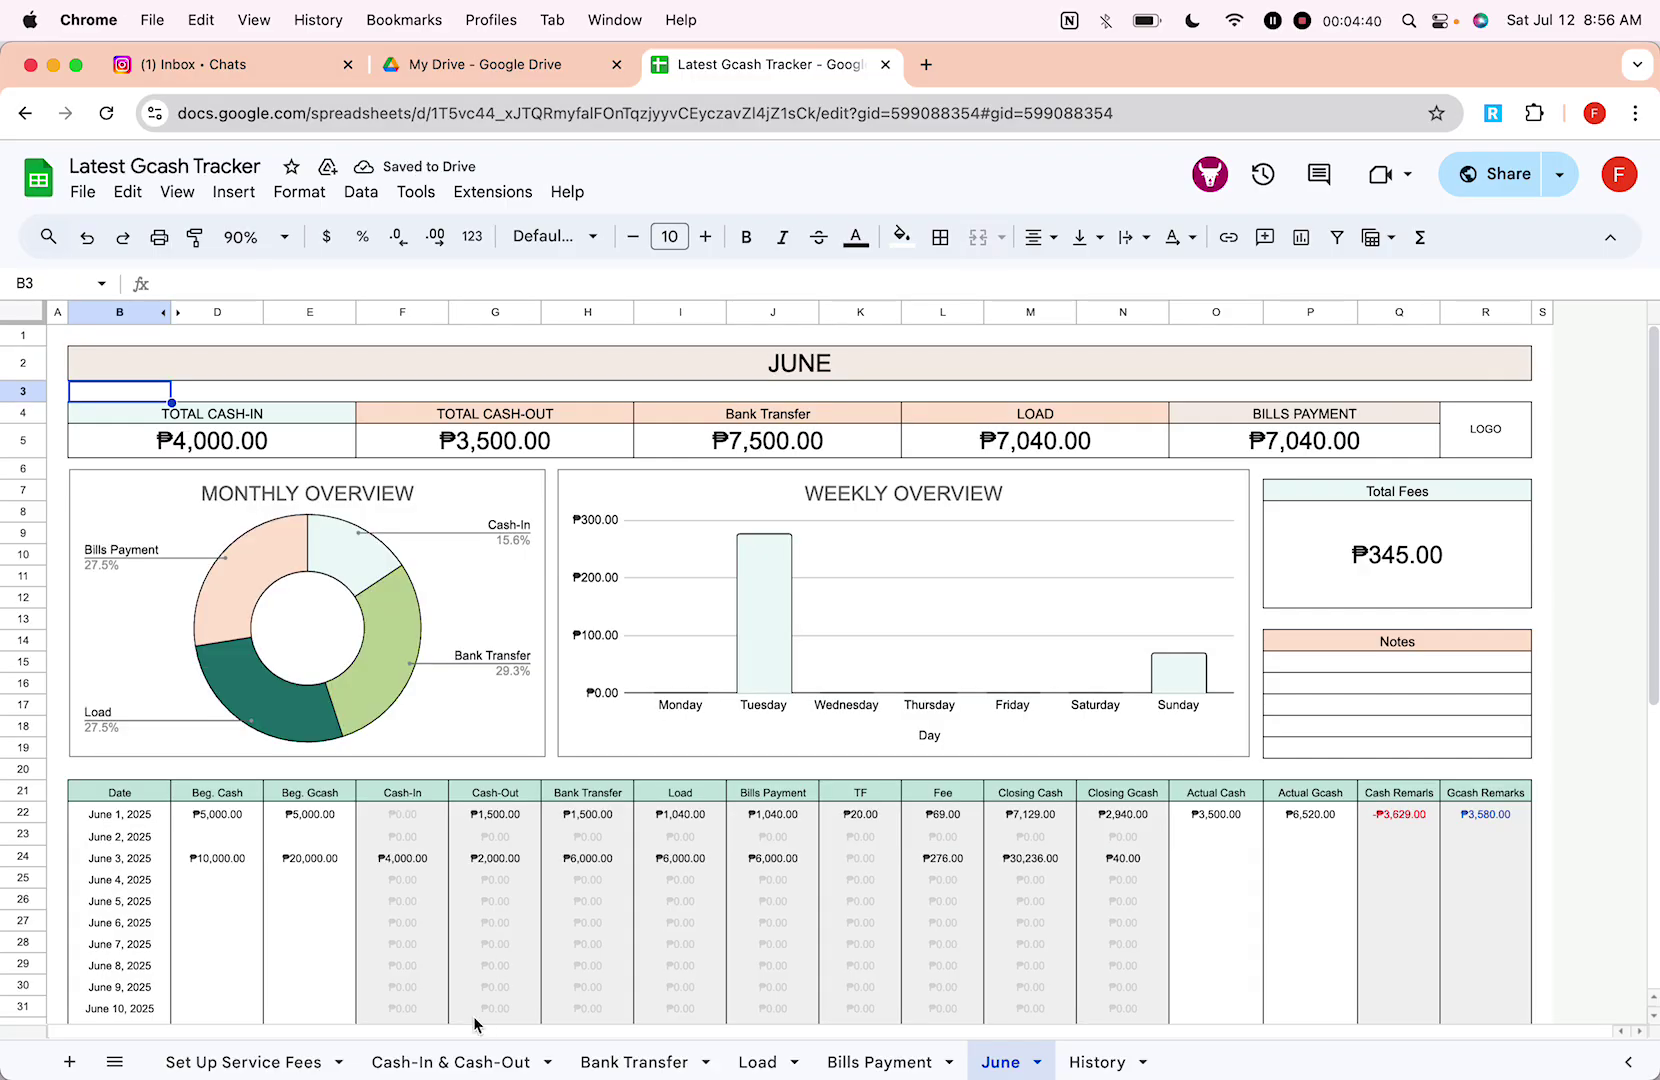
Step: Inspect the total cells for Cash-In, Cash-Out, Bank Transfer, Load and Bills Payment on the June sheet
click(247, 440)
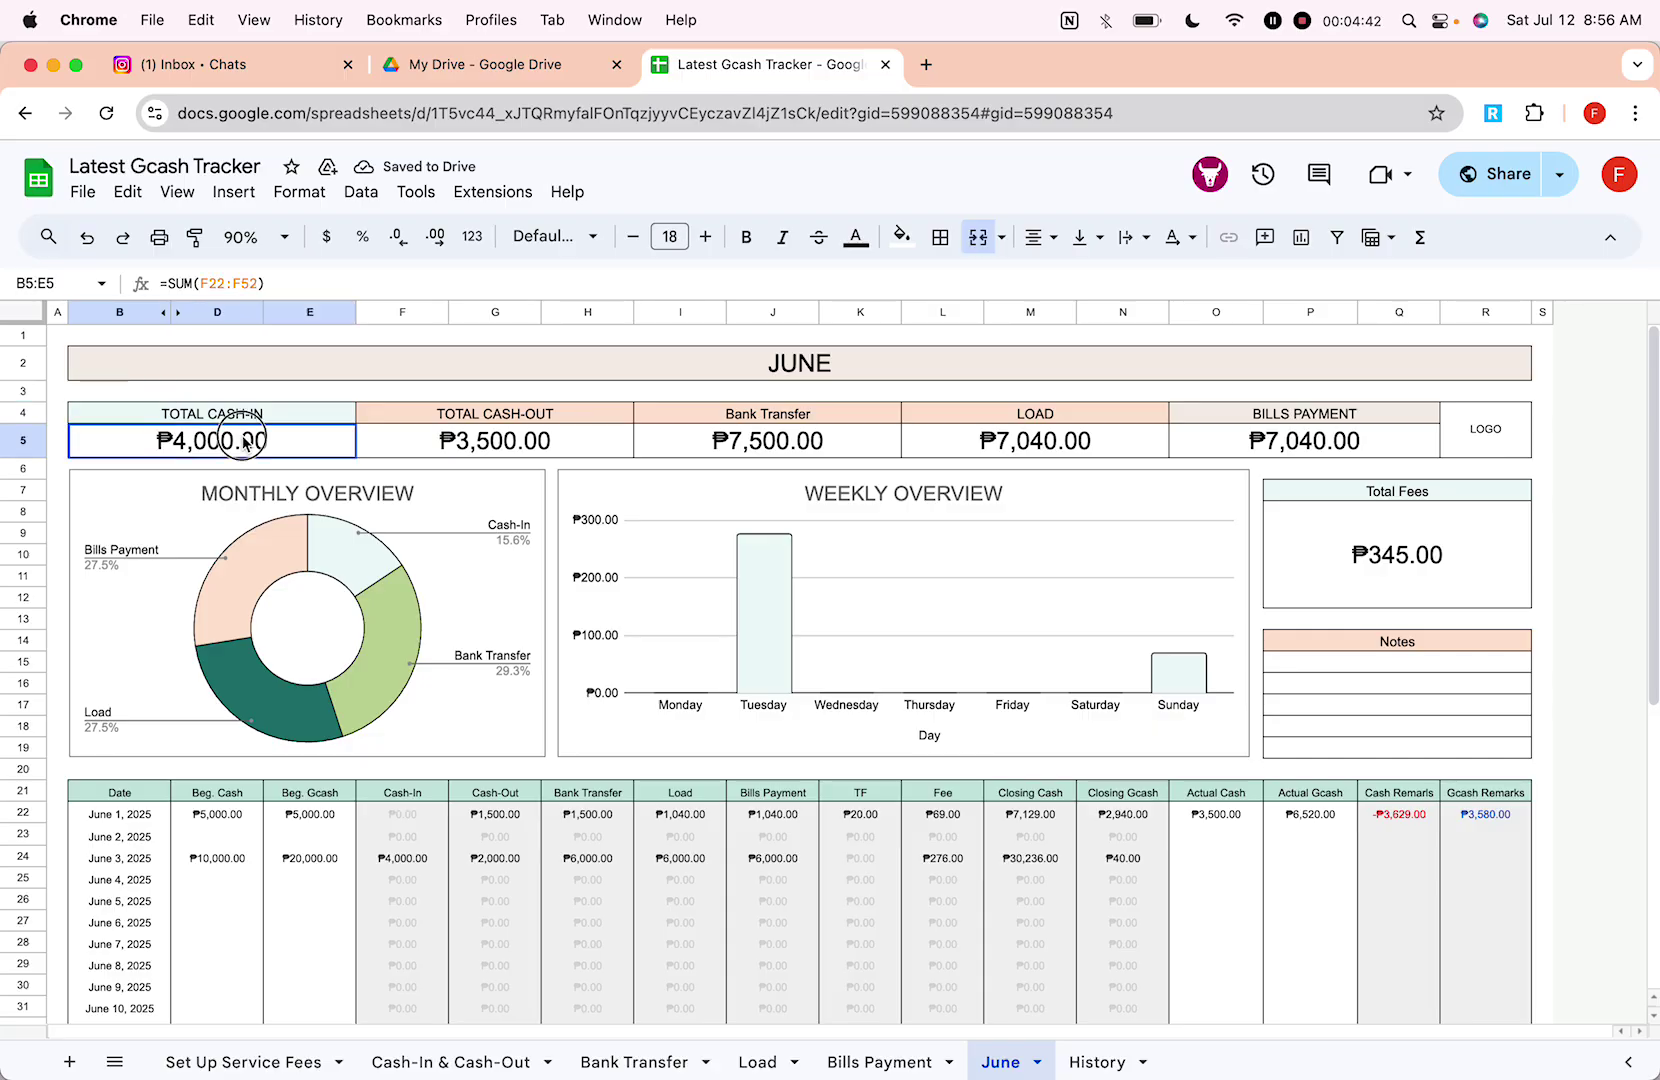
click(525, 452)
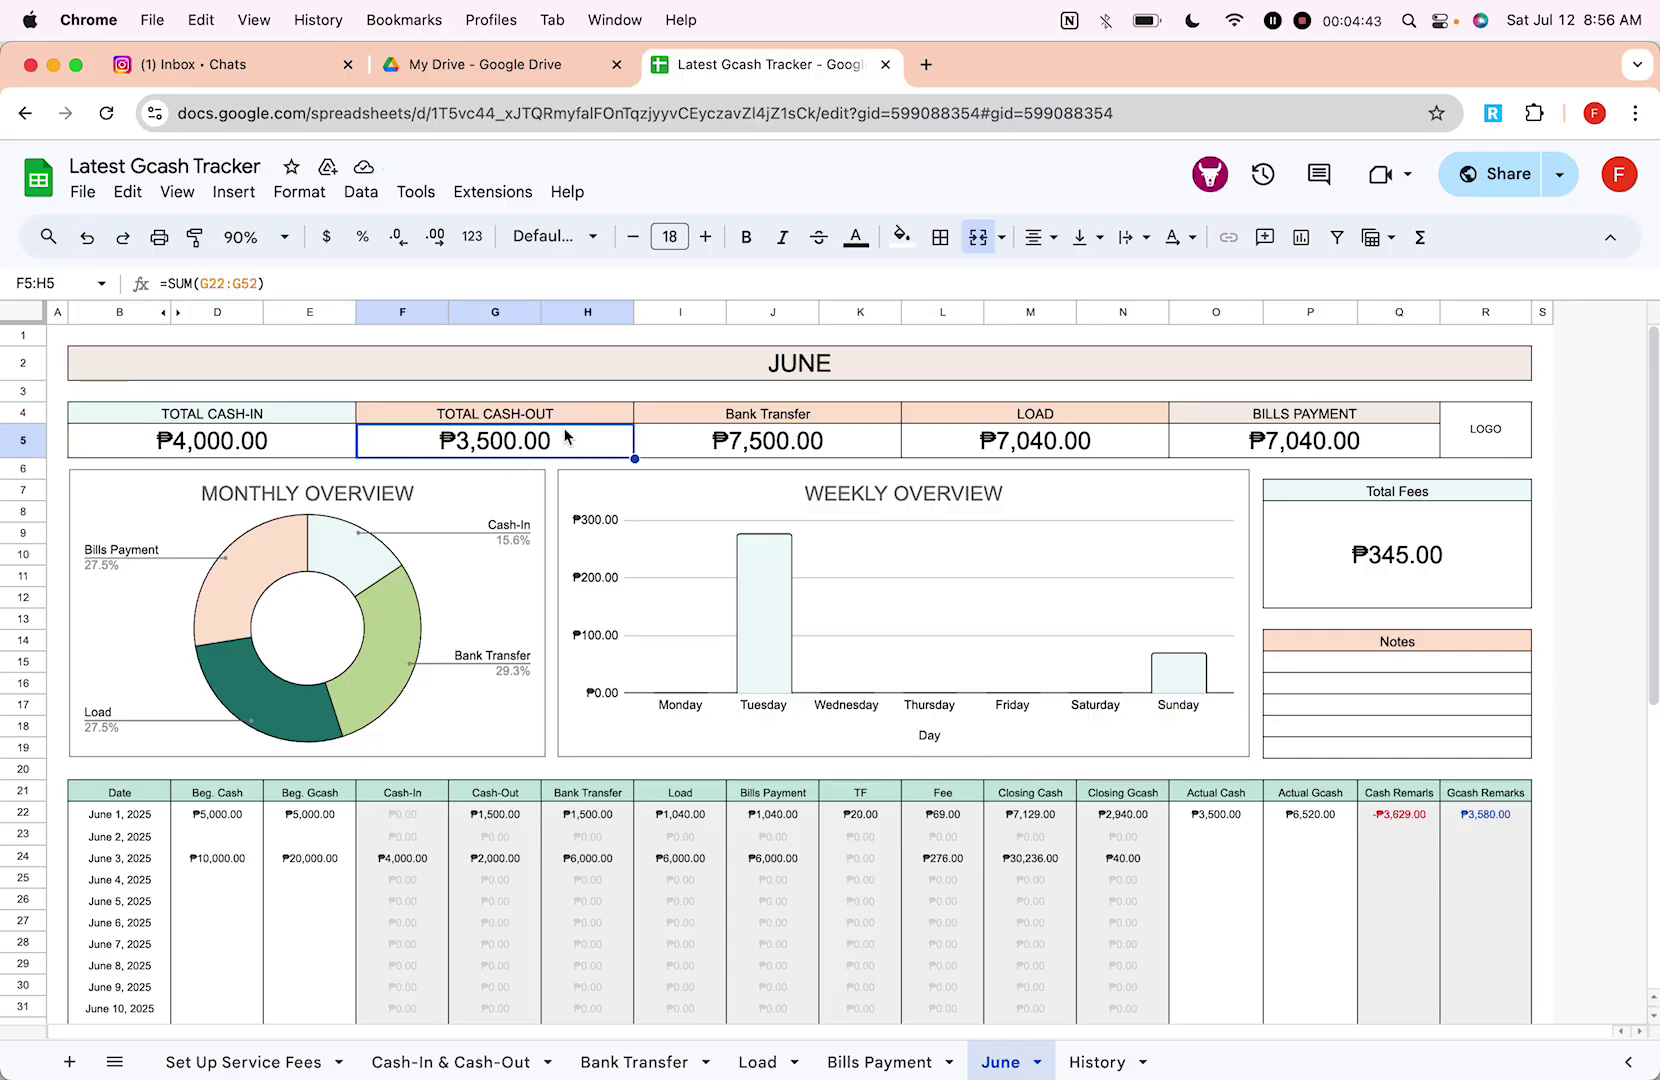
click(780, 448)
click(1048, 415)
click(1296, 445)
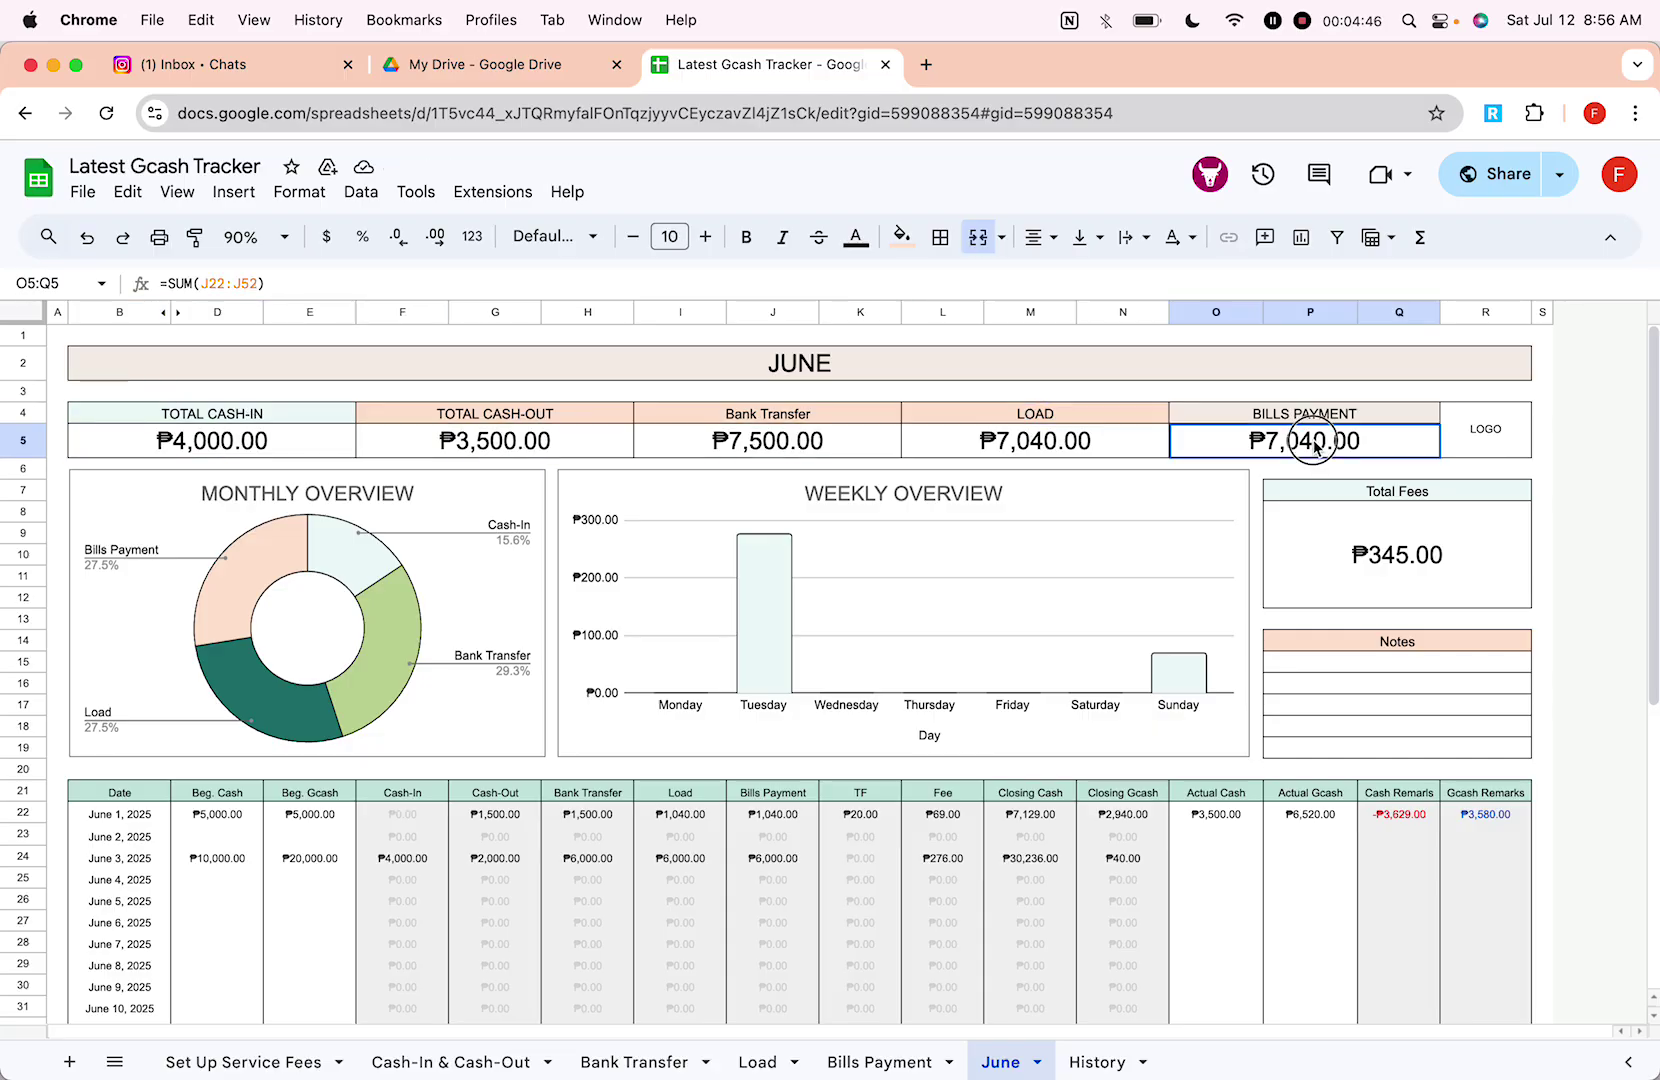
Step: Inspect the logo placeholder, the Total Fees formula and the Notes area on the June sheet
click(1486, 430)
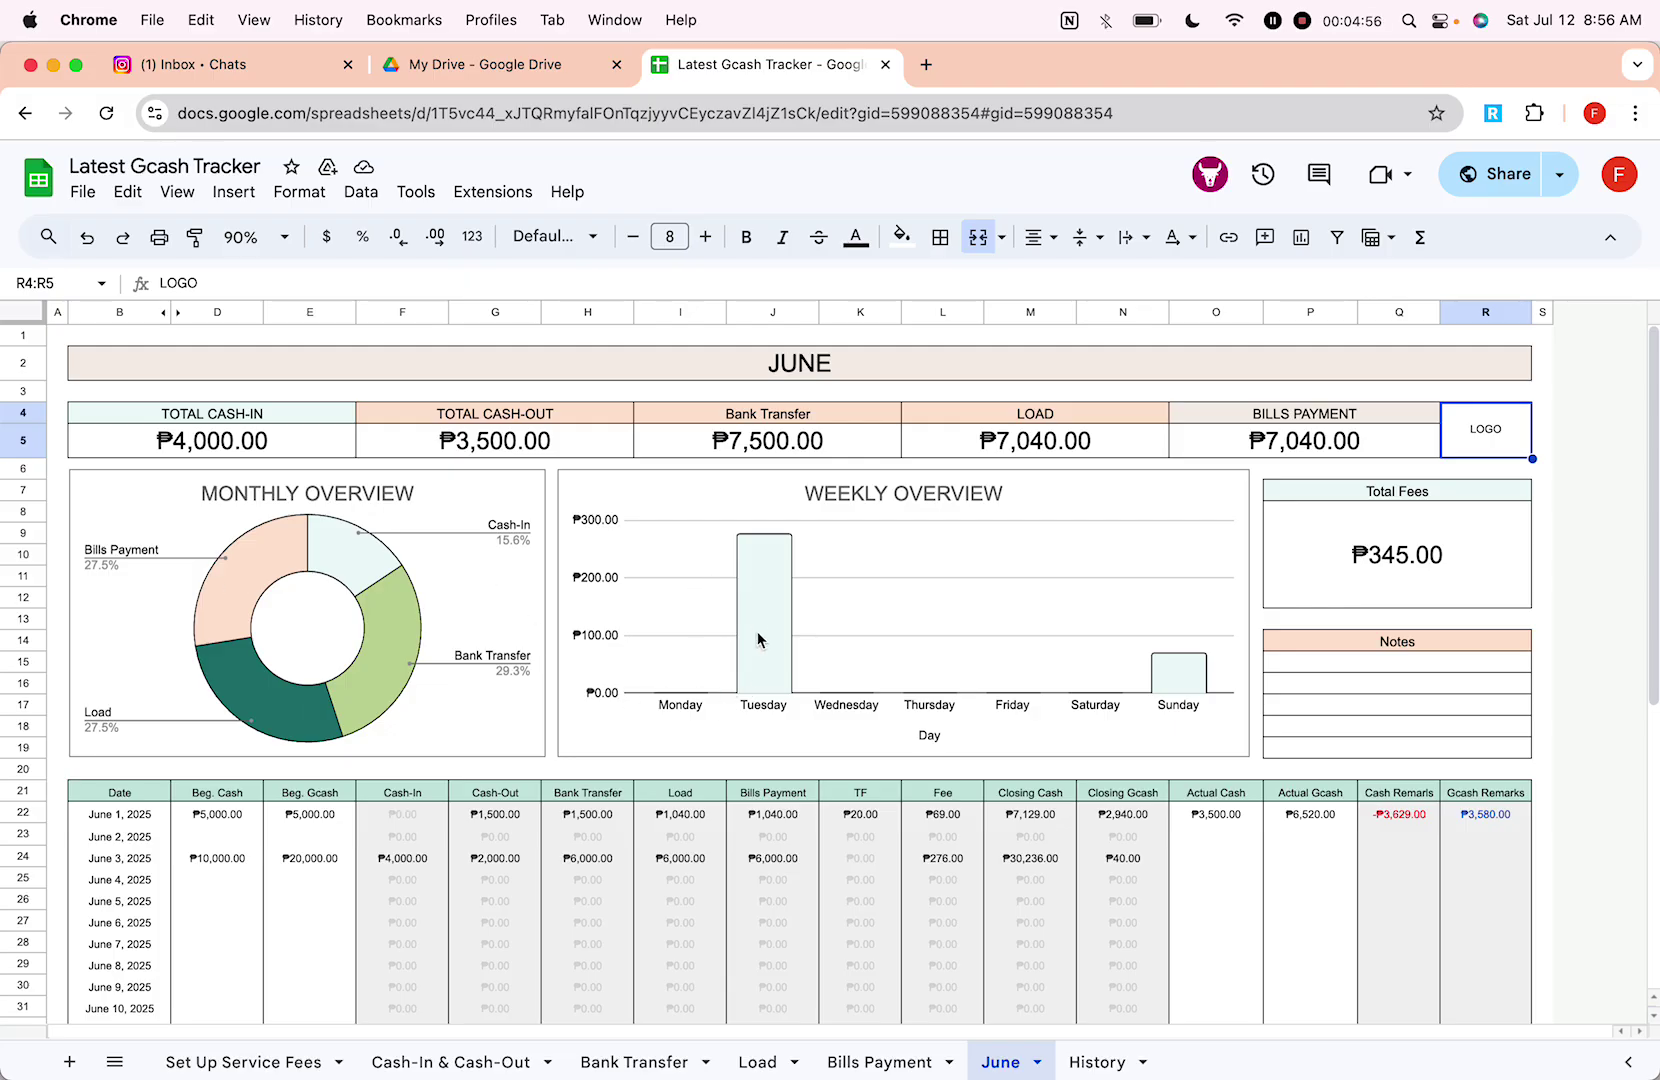
click(1476, 543)
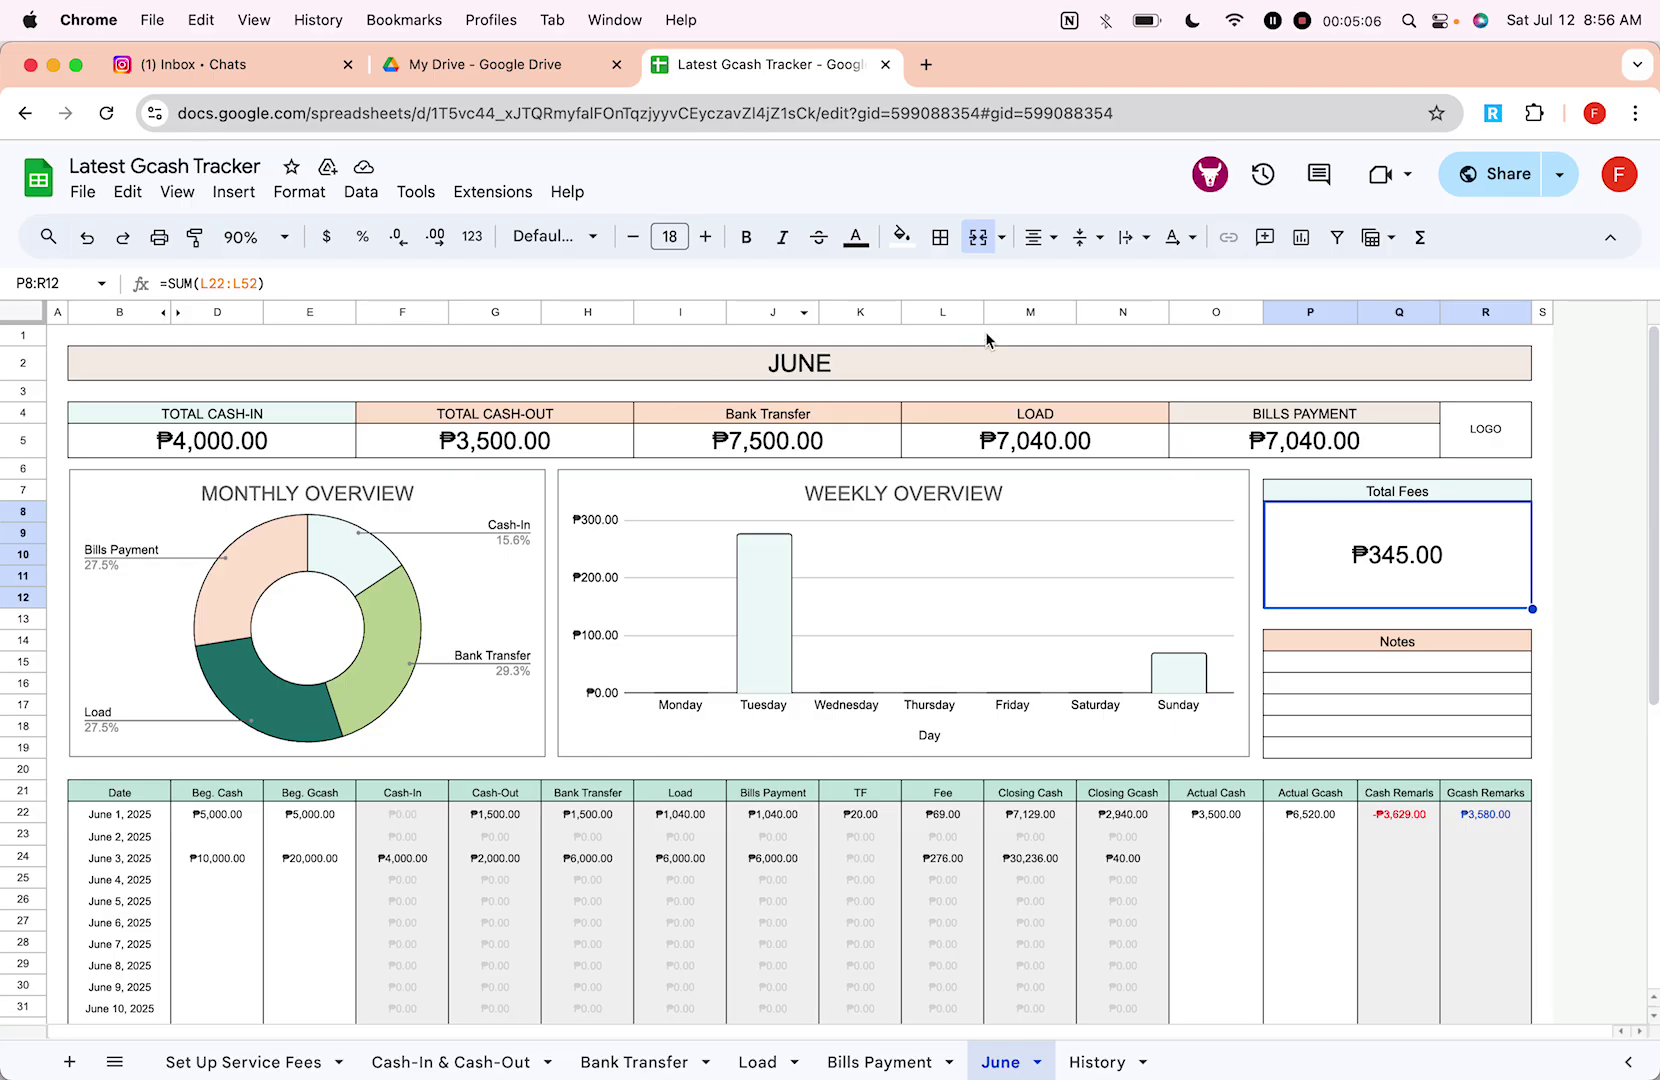
click(1296, 641)
click(1297, 664)
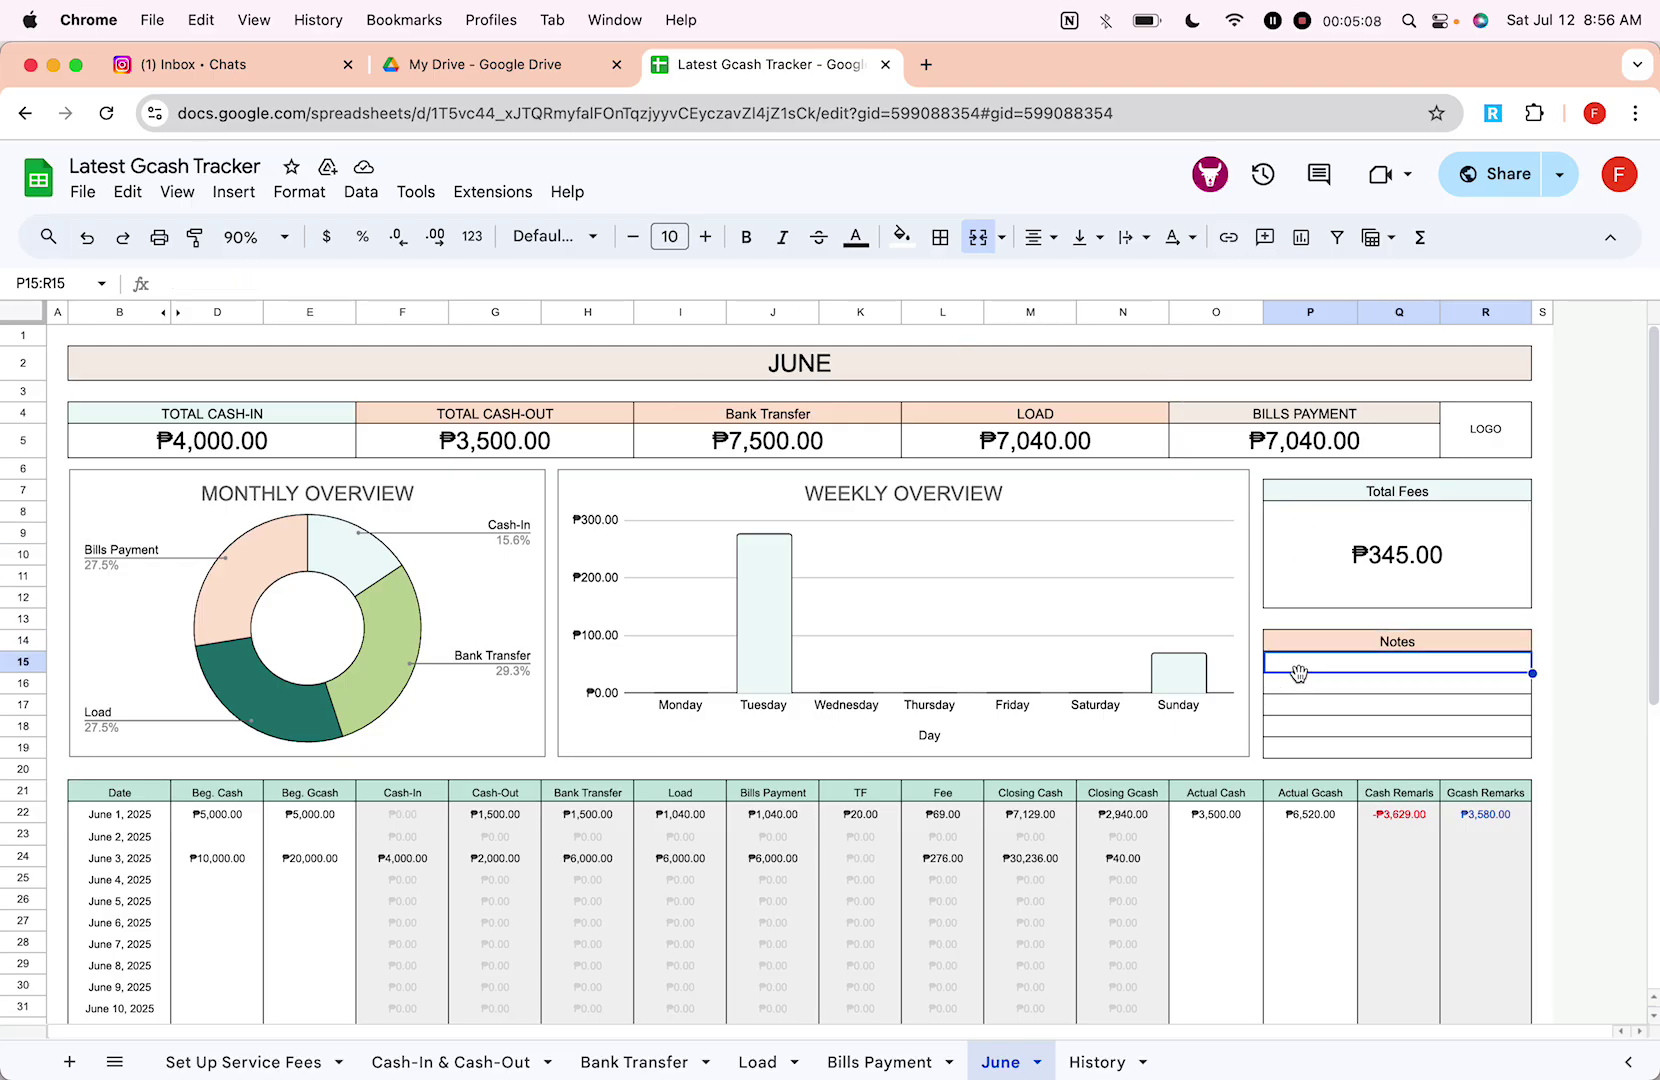
Step: Examine the June 1 manual entry cells for Beg. Cash, Beg. Gcash, Actual Cash and Actual Gcash
scroll(1297, 772, down, 4)
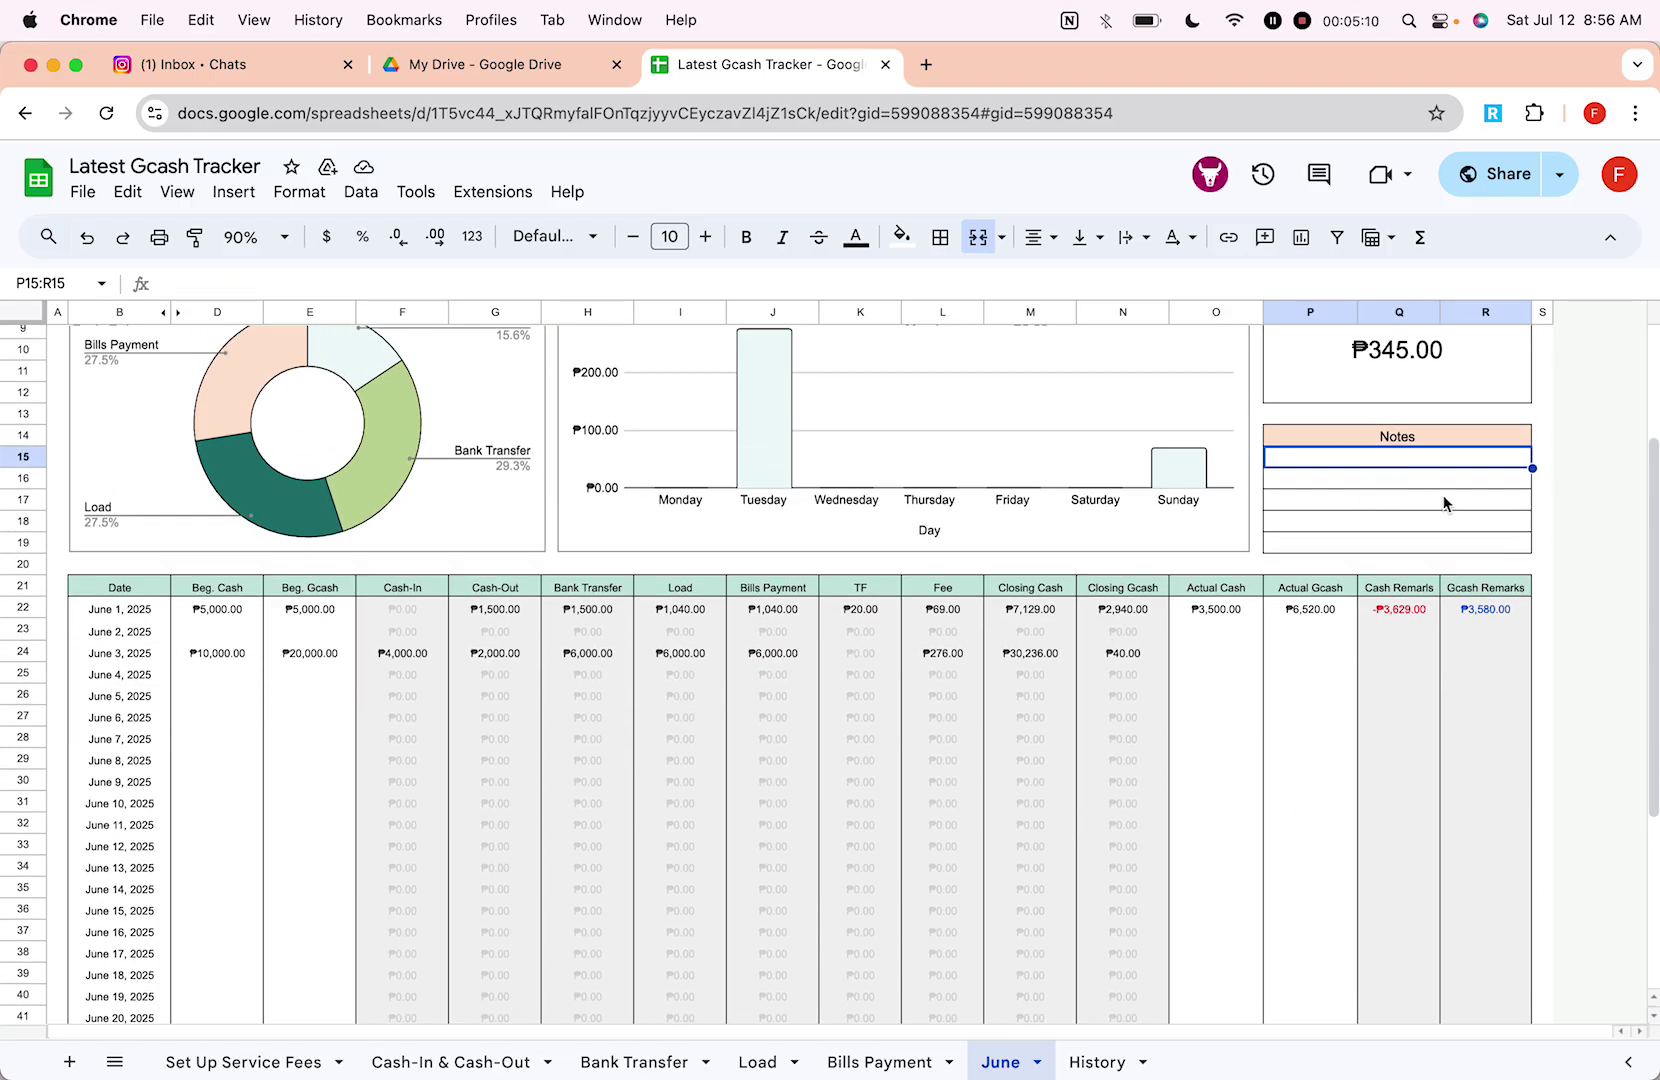
scroll(1443, 500, up, 1)
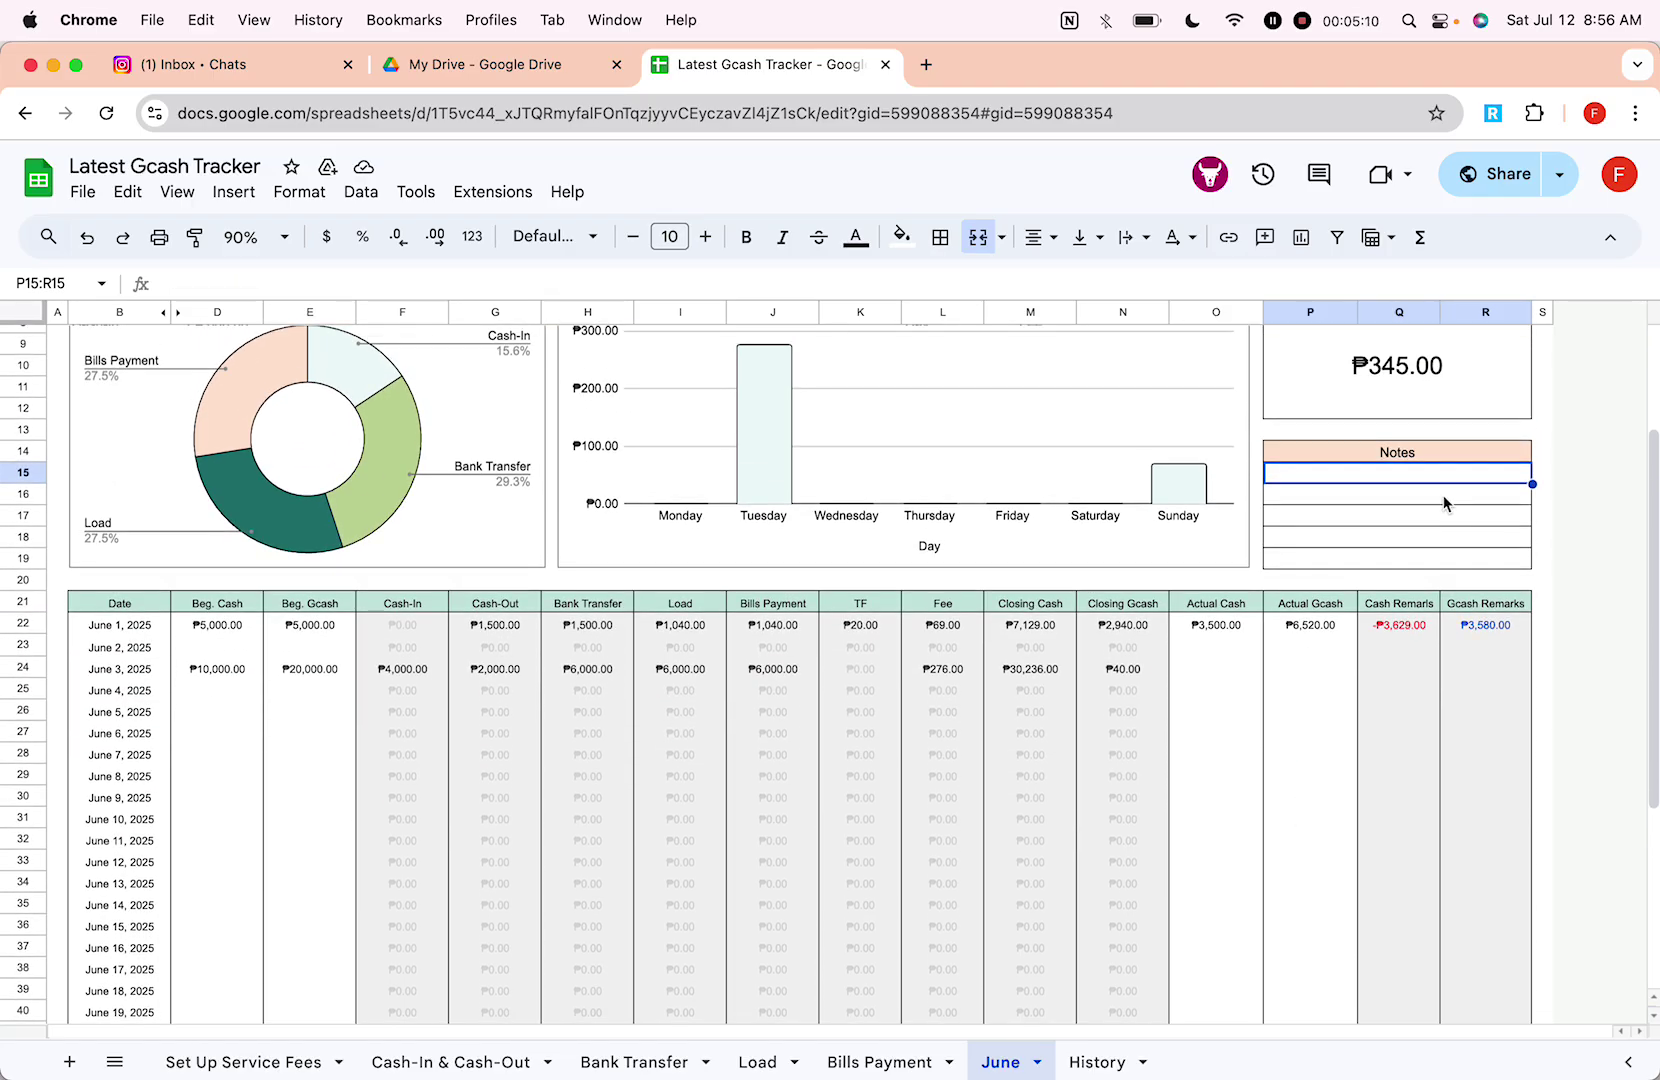
click(195, 629)
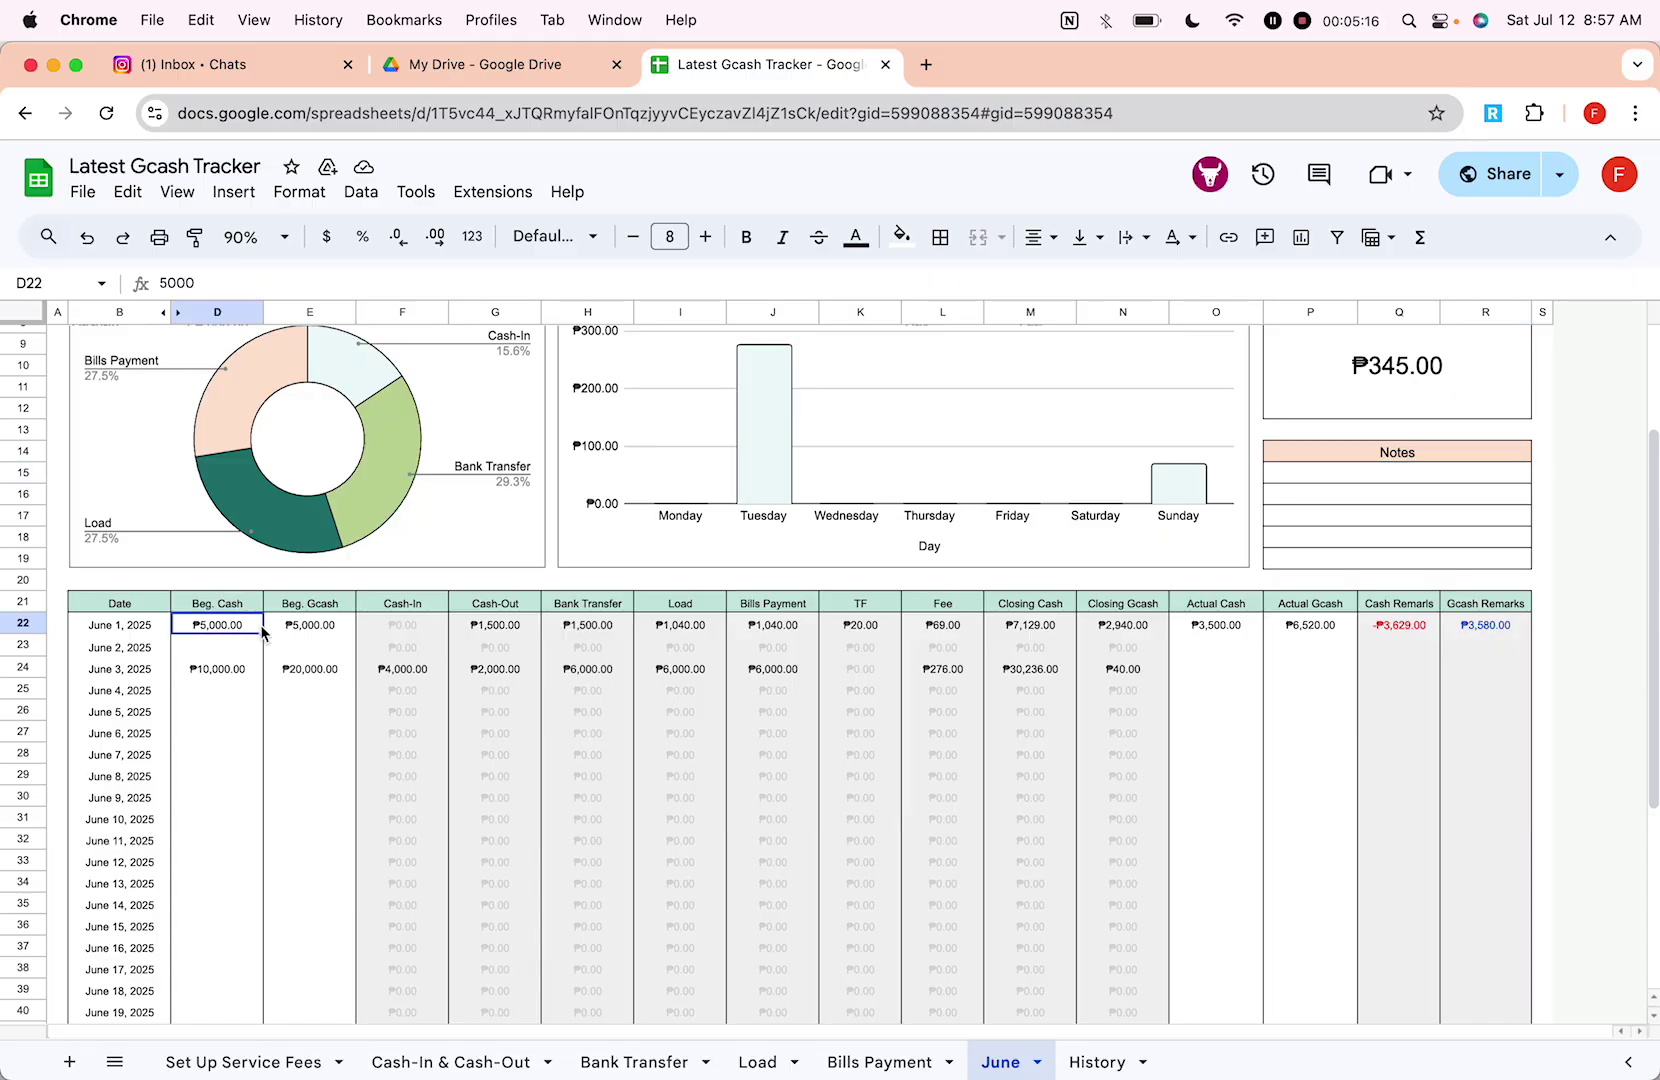
click(313, 630)
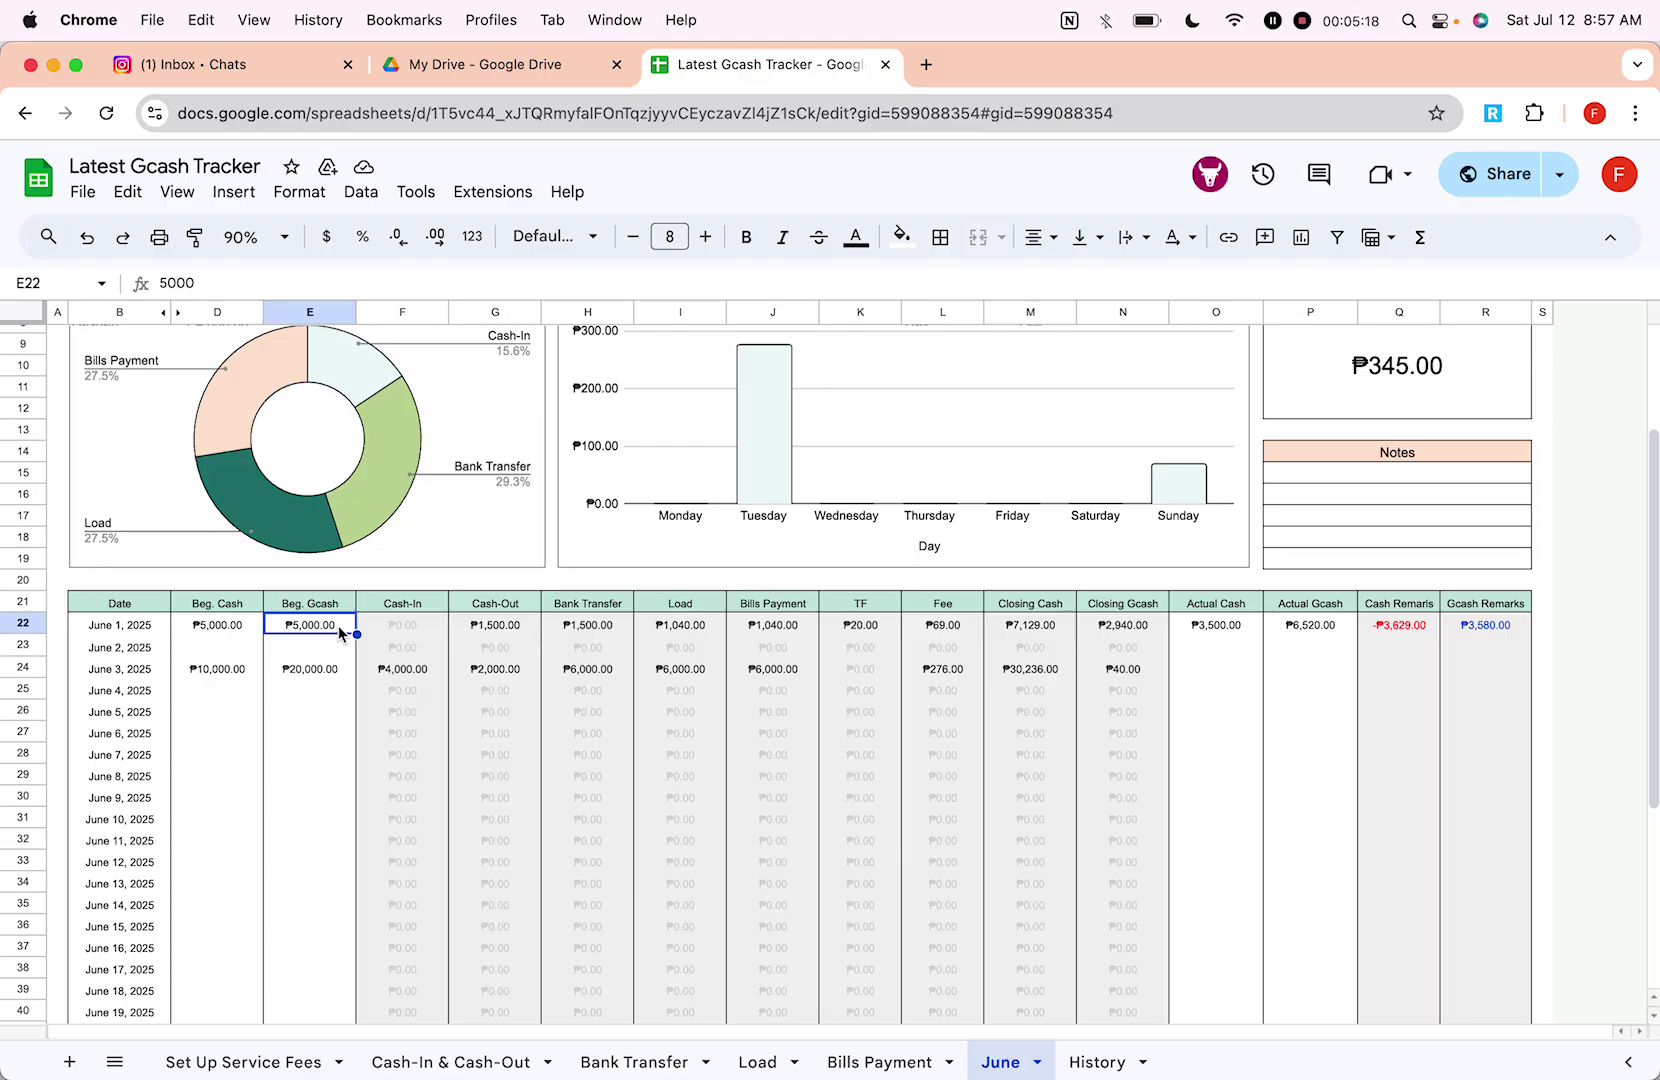
click(1236, 632)
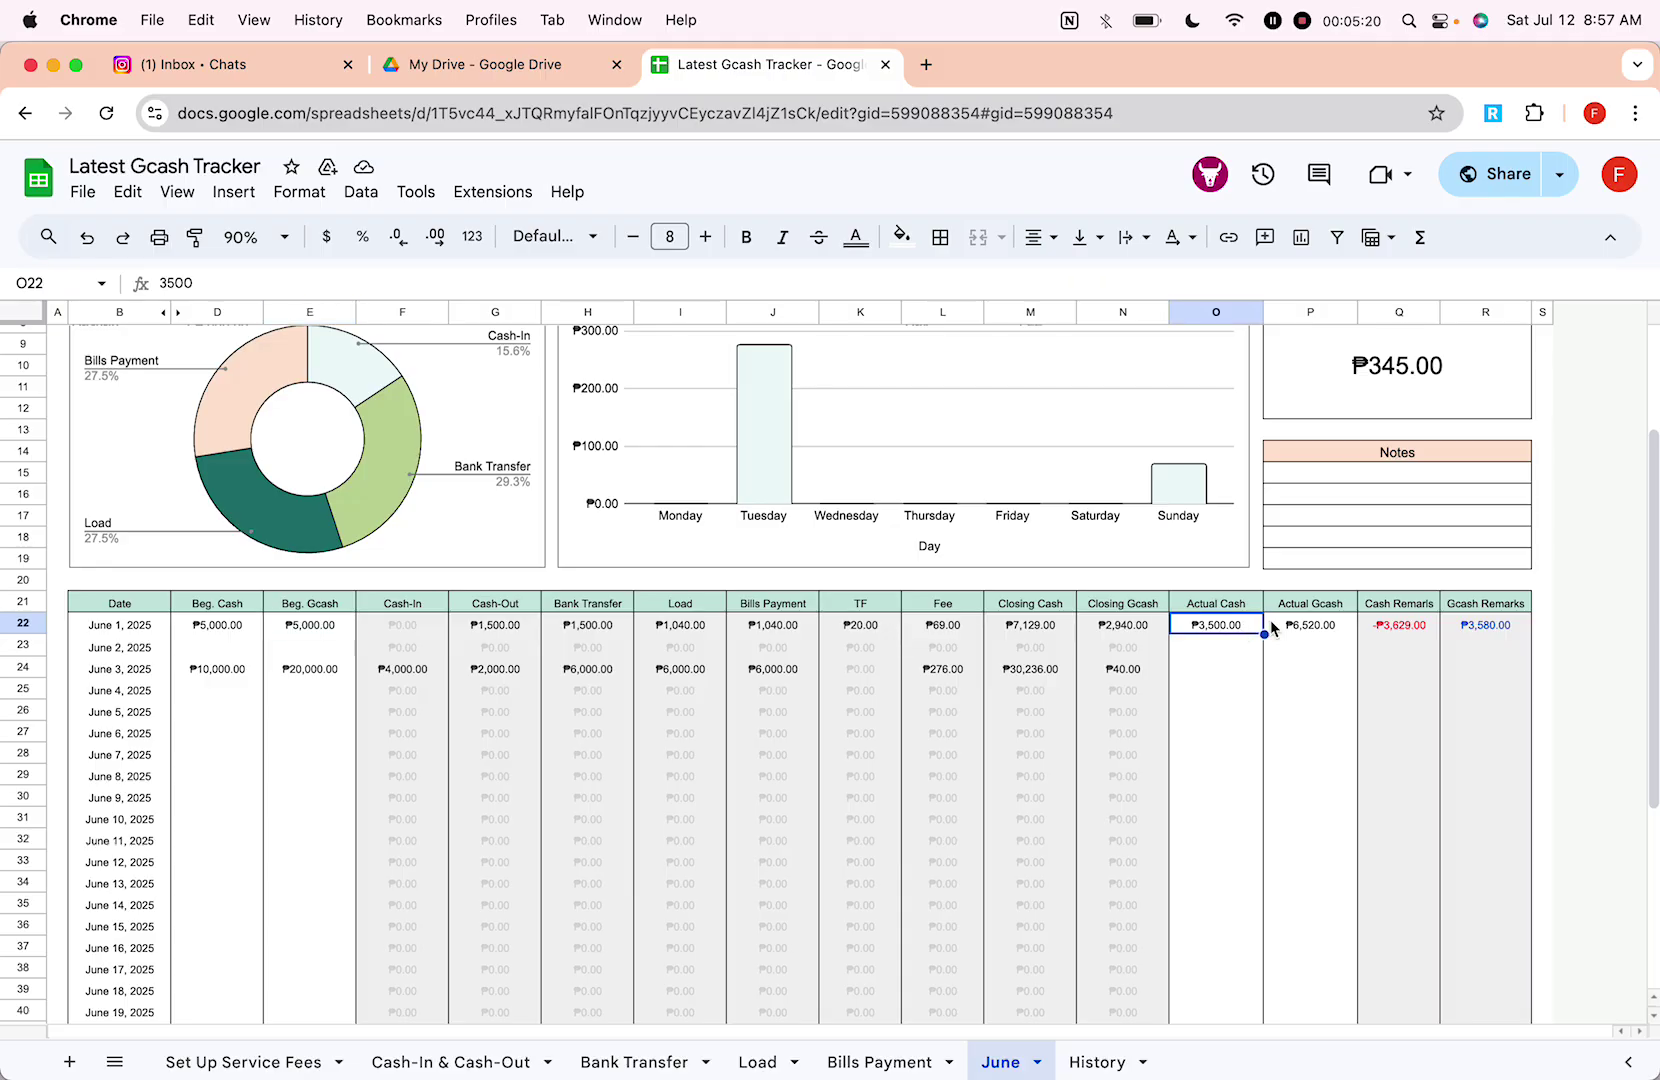
click(1340, 627)
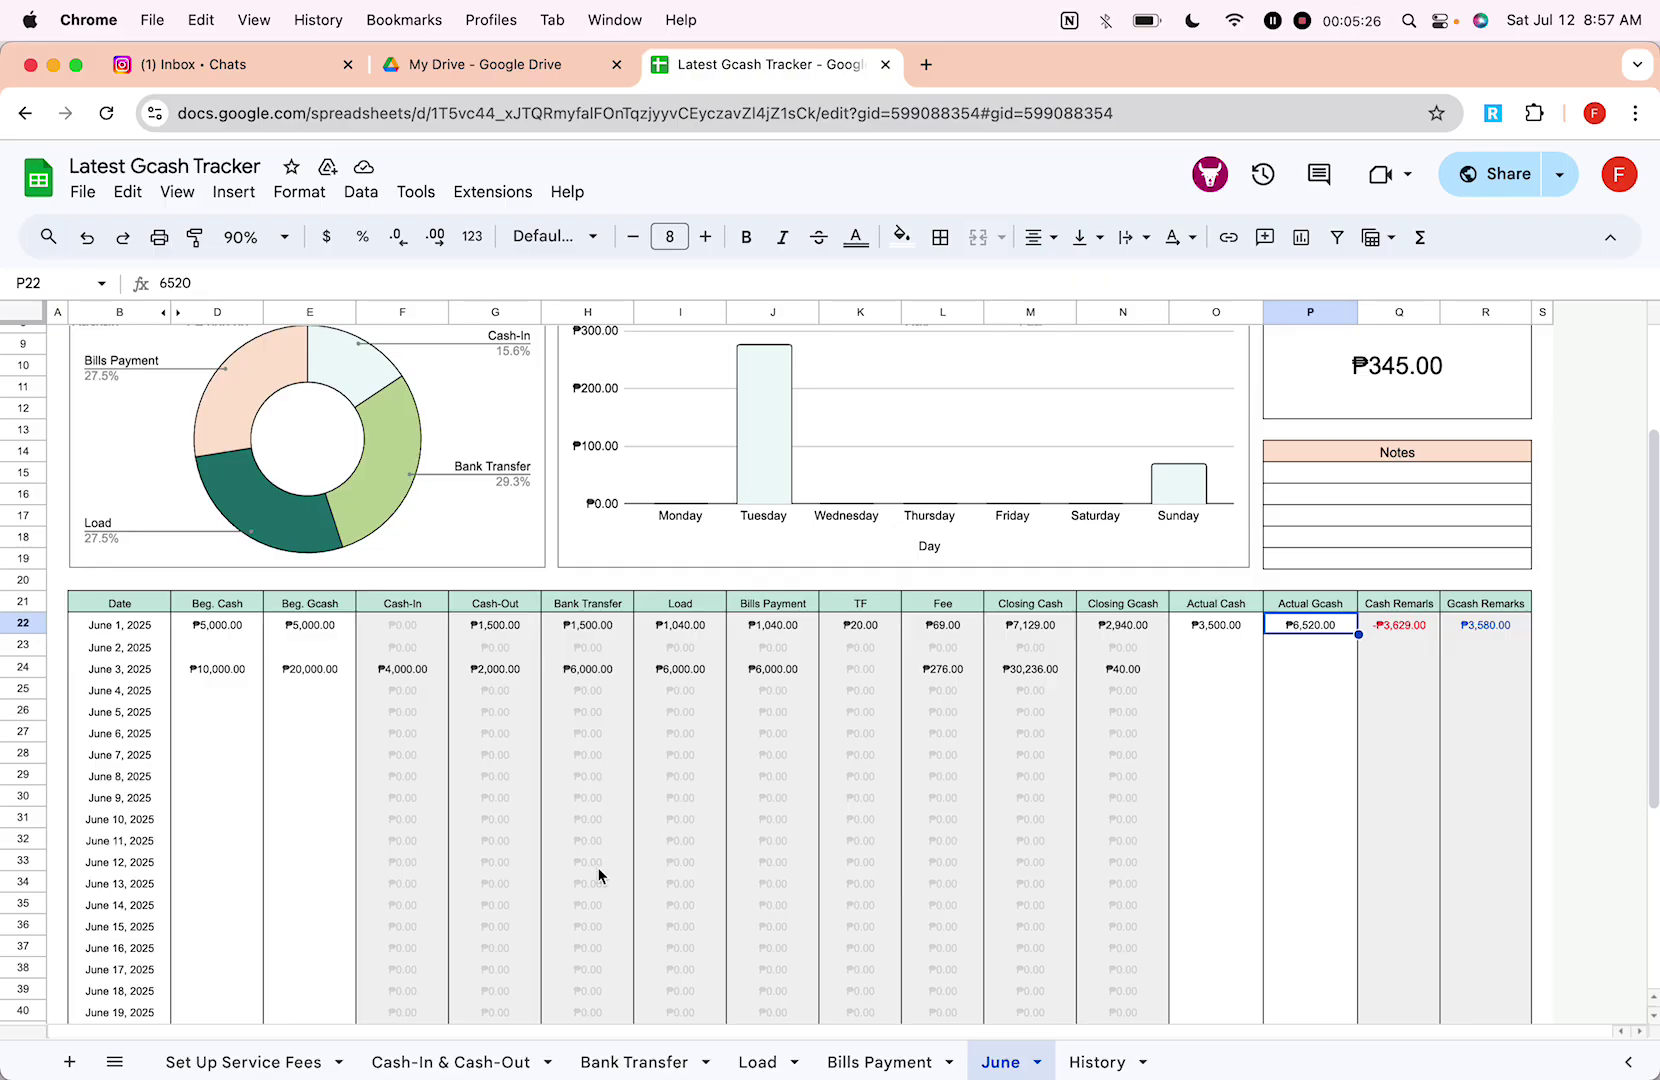
Step: View the Cash-In & Cash-Out, Bank Transfer, Load and Bills Payment sheets in turn and return to the June sheet
click(495, 1058)
click(615, 1058)
click(762, 1058)
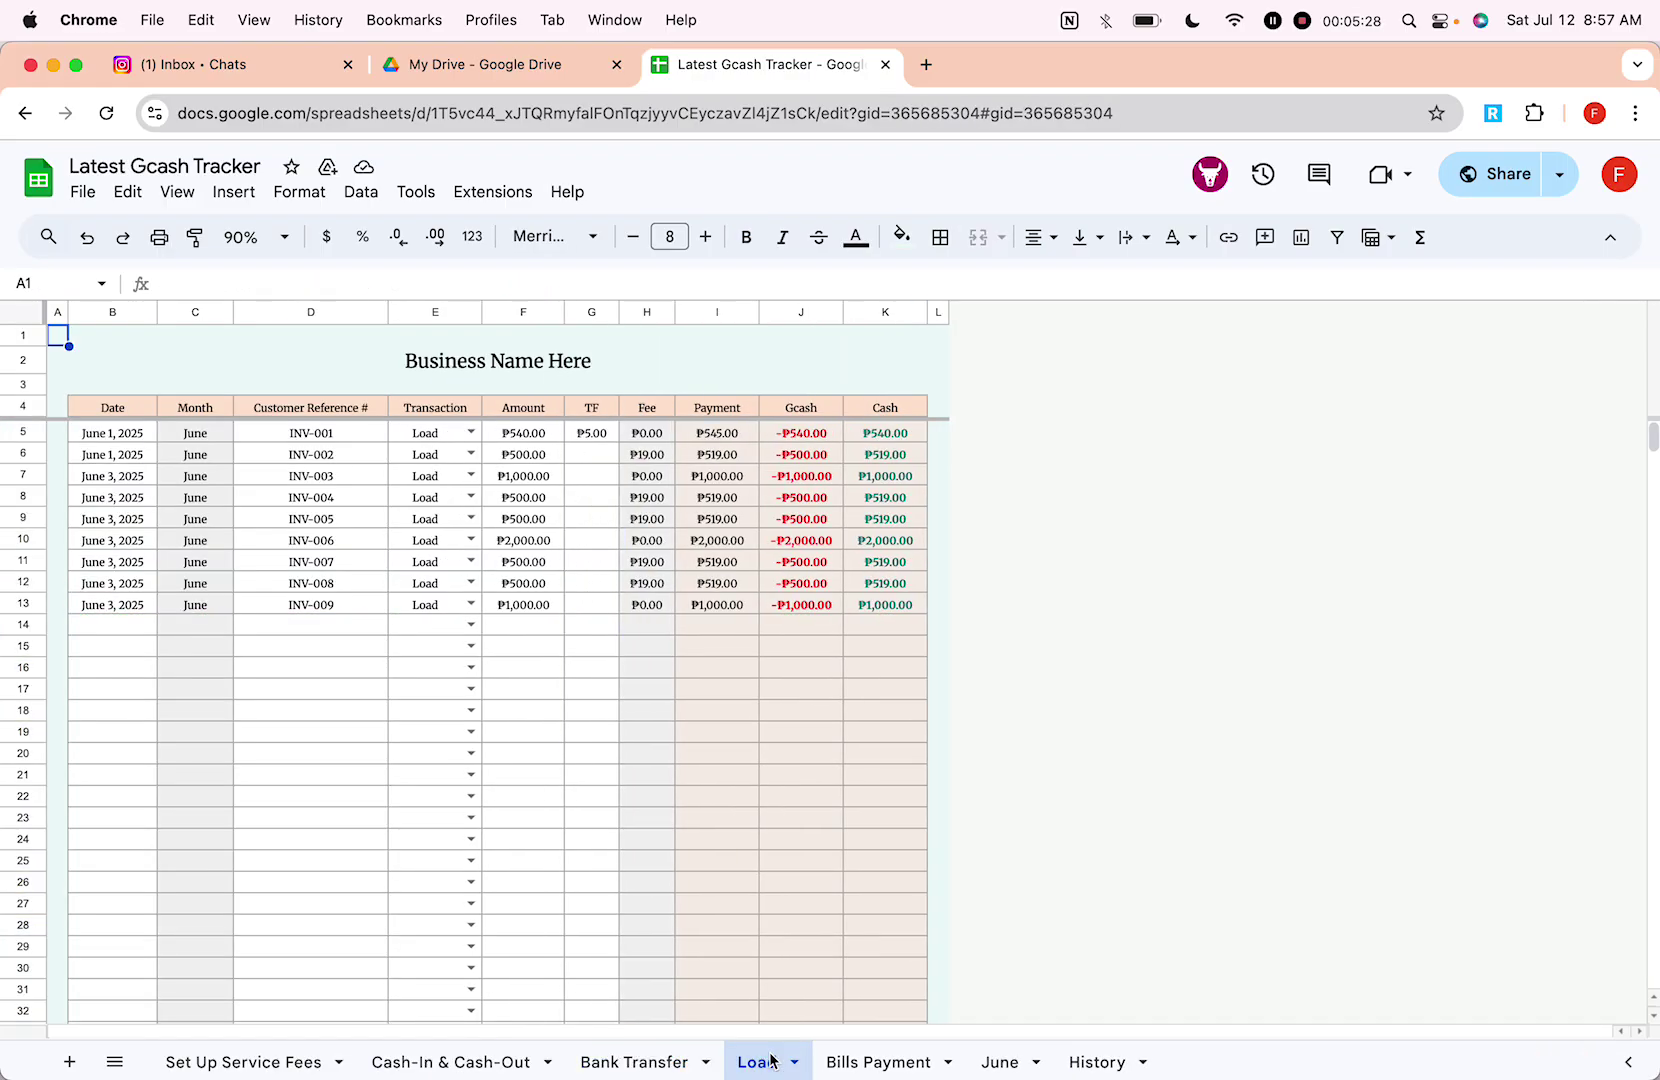
click(874, 1058)
click(1006, 1058)
Step: Compare June 1's actual cash and Gcash with their closing balances, and inspect both remarks formulas
scroll(1156, 927, up, 1)
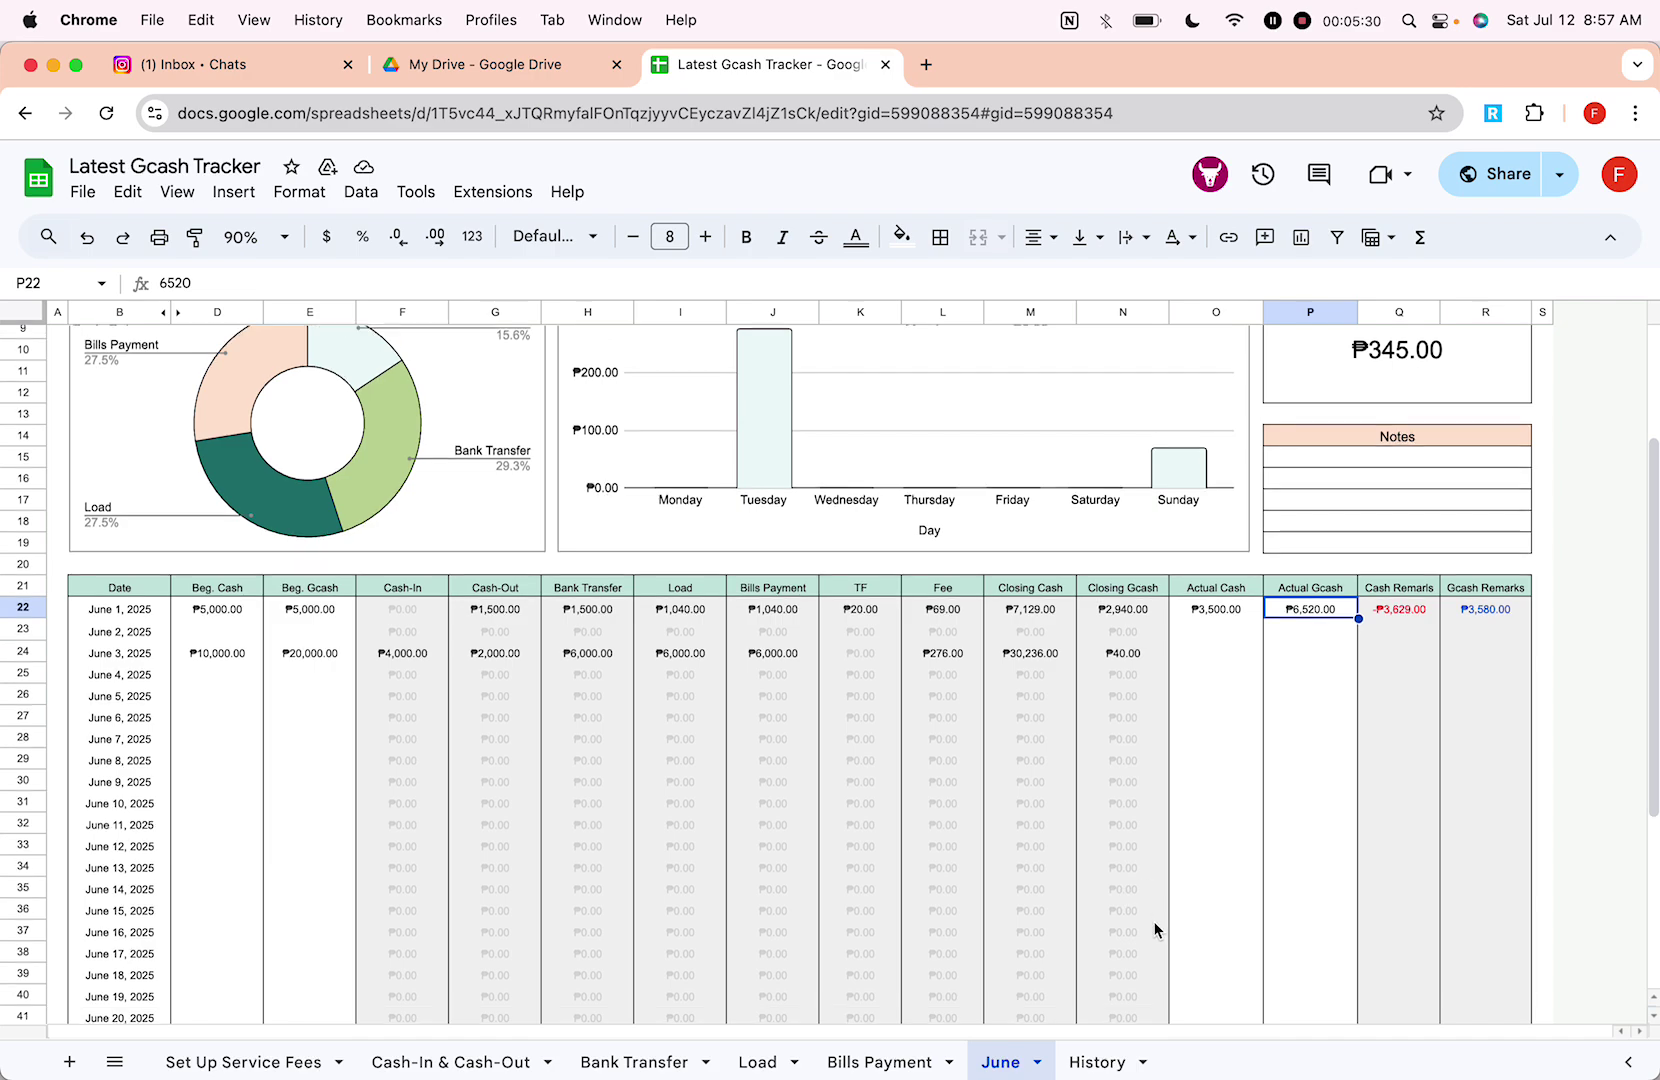
click(1219, 648)
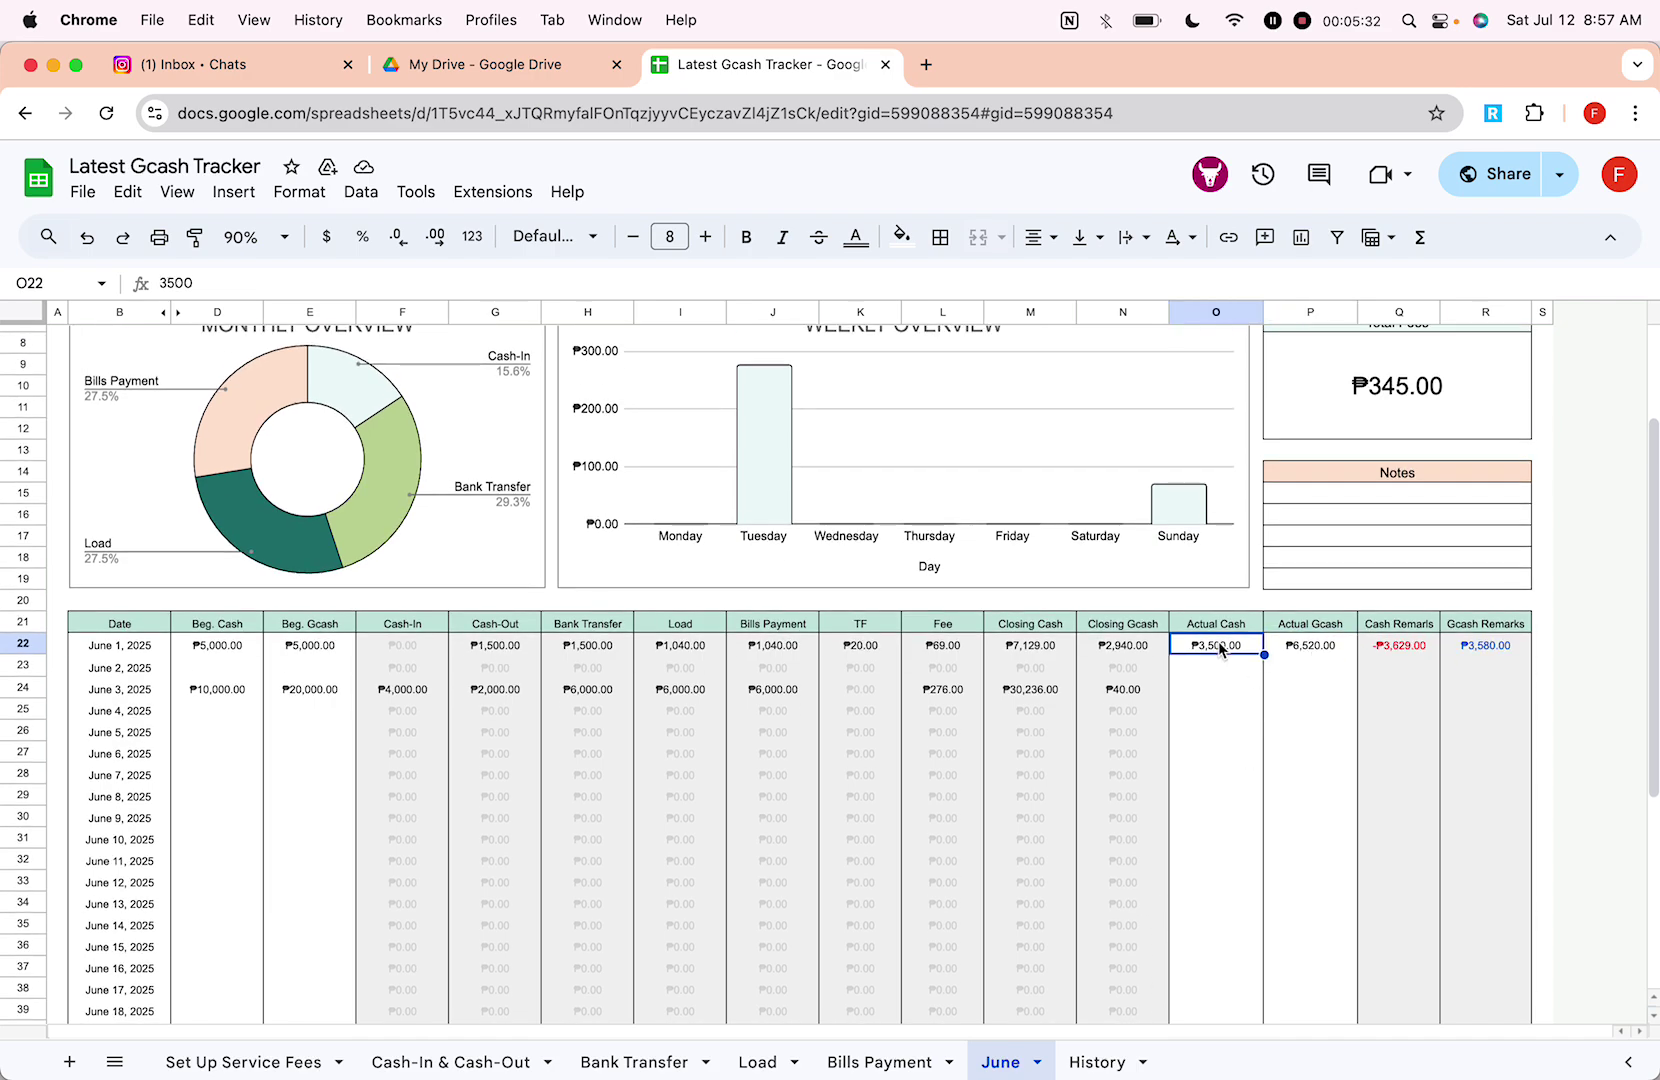
click(1030, 648)
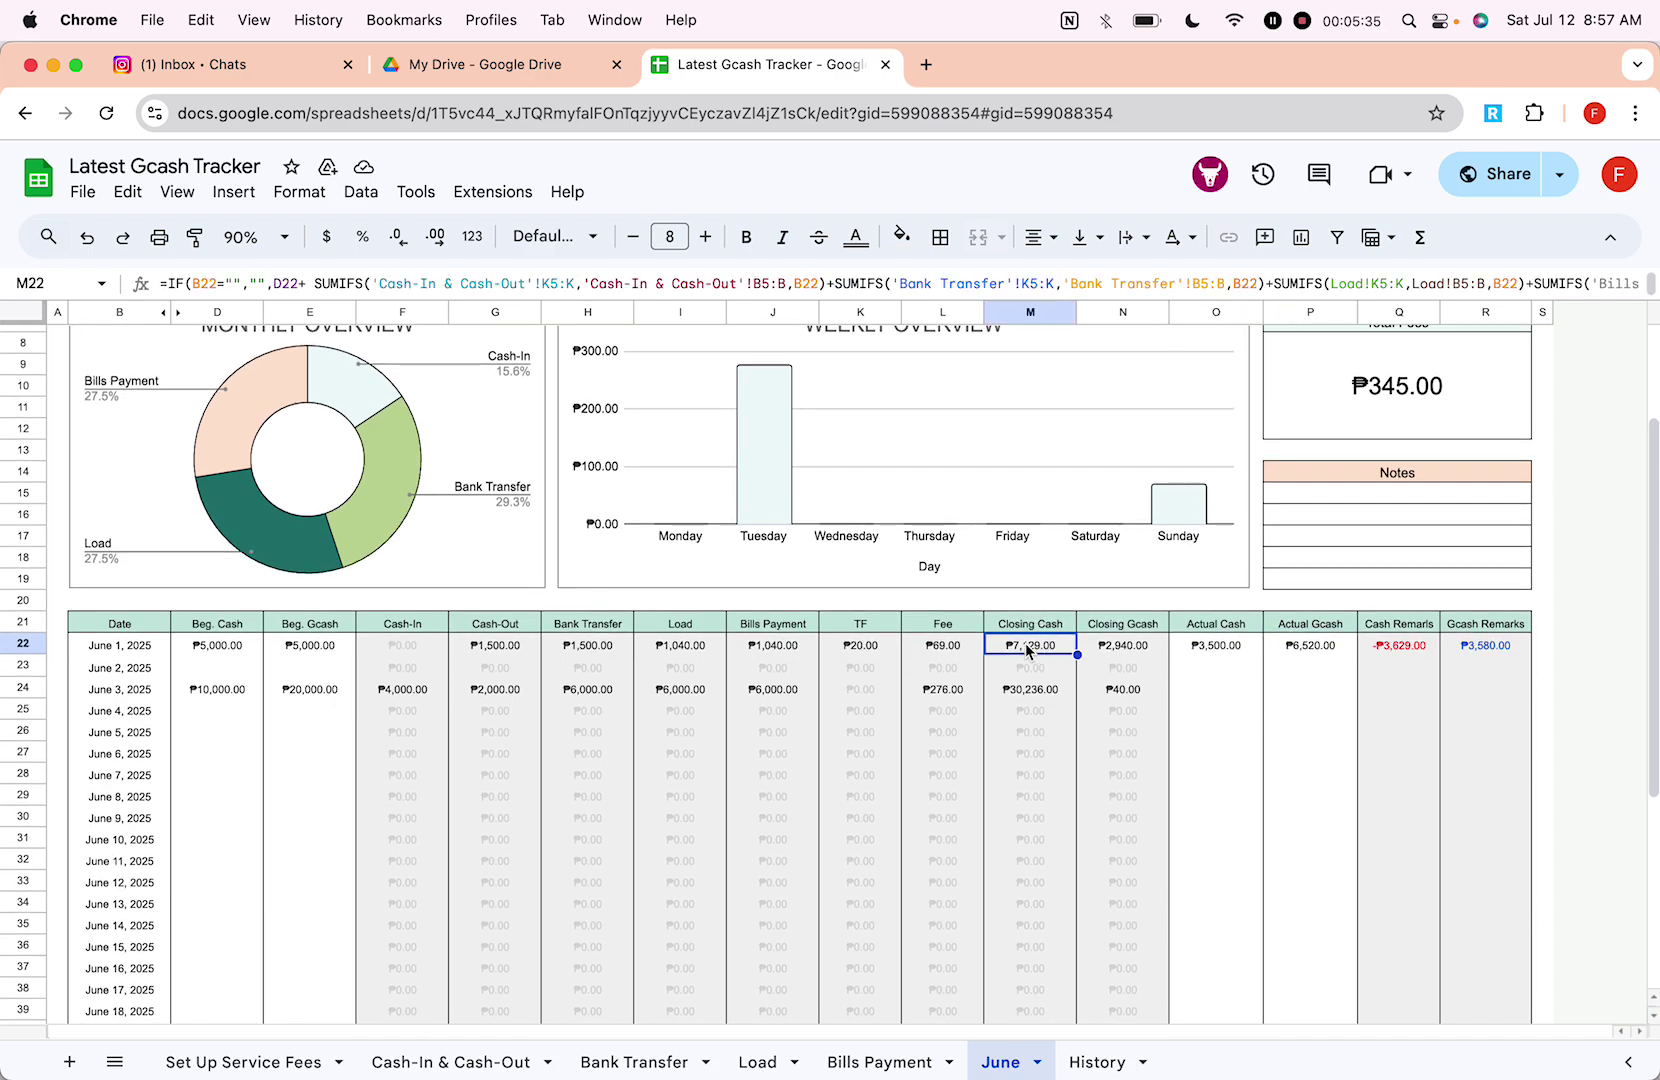
click(1340, 648)
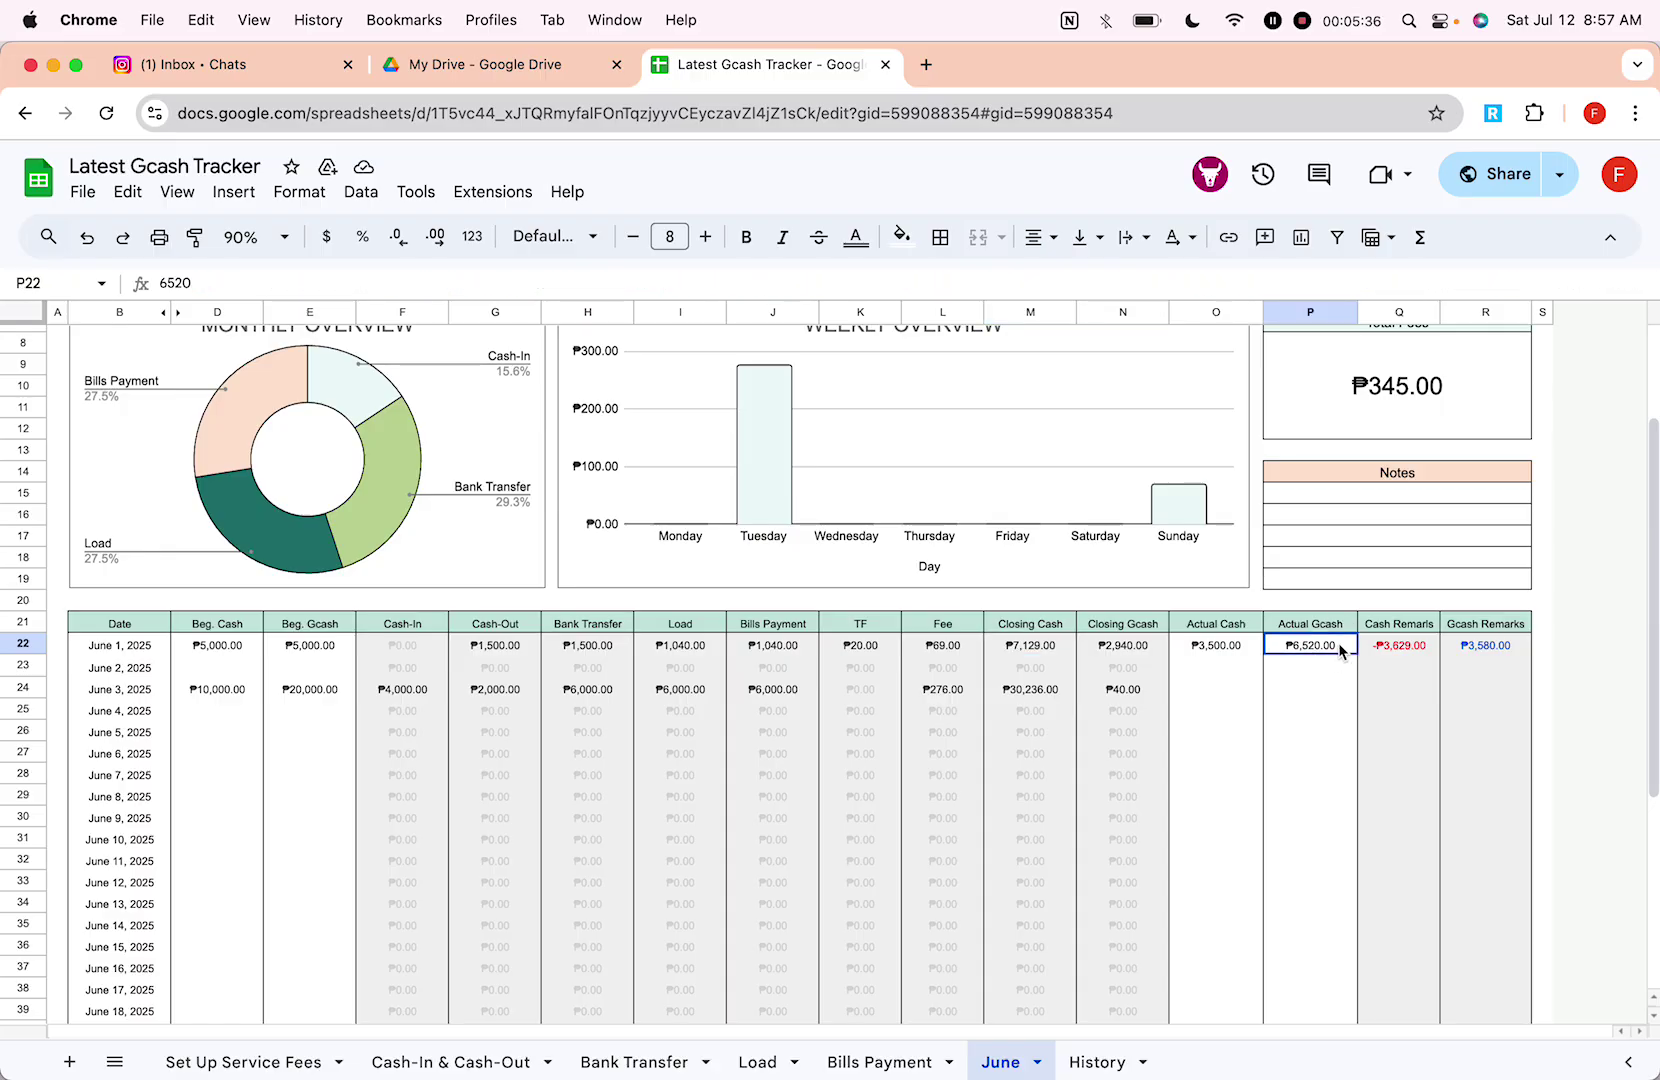
click(1133, 650)
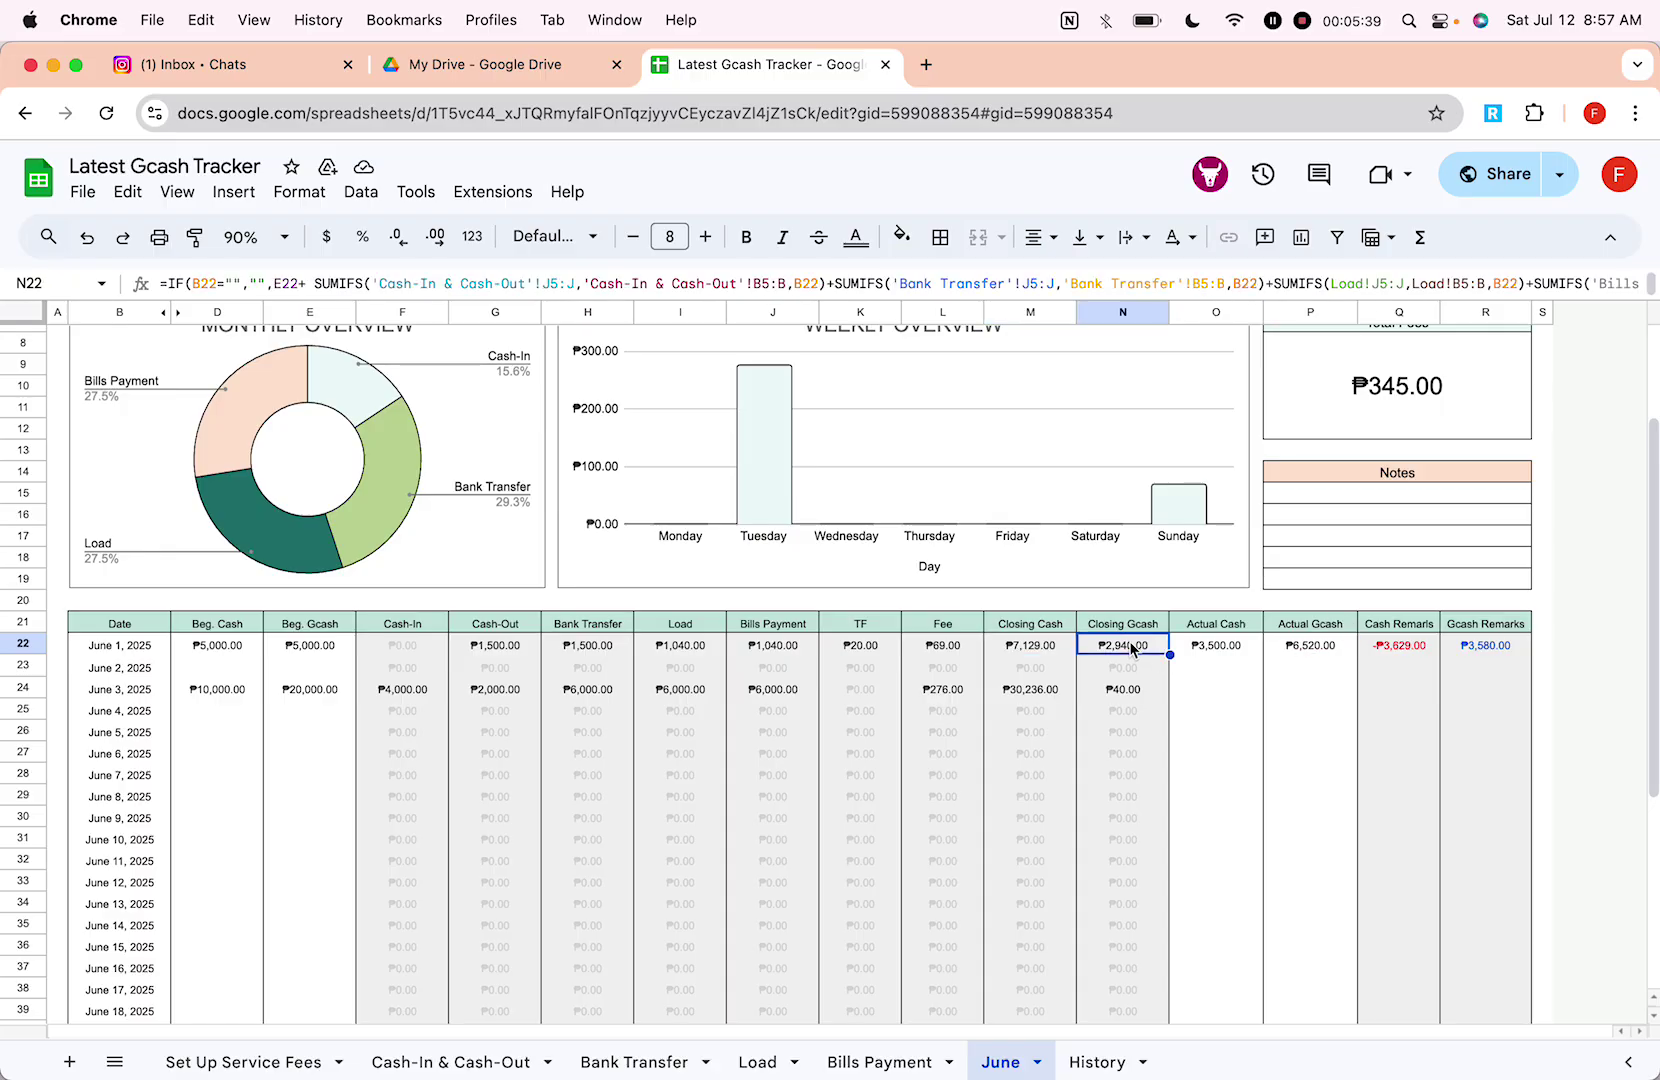
click(1333, 650)
click(1419, 650)
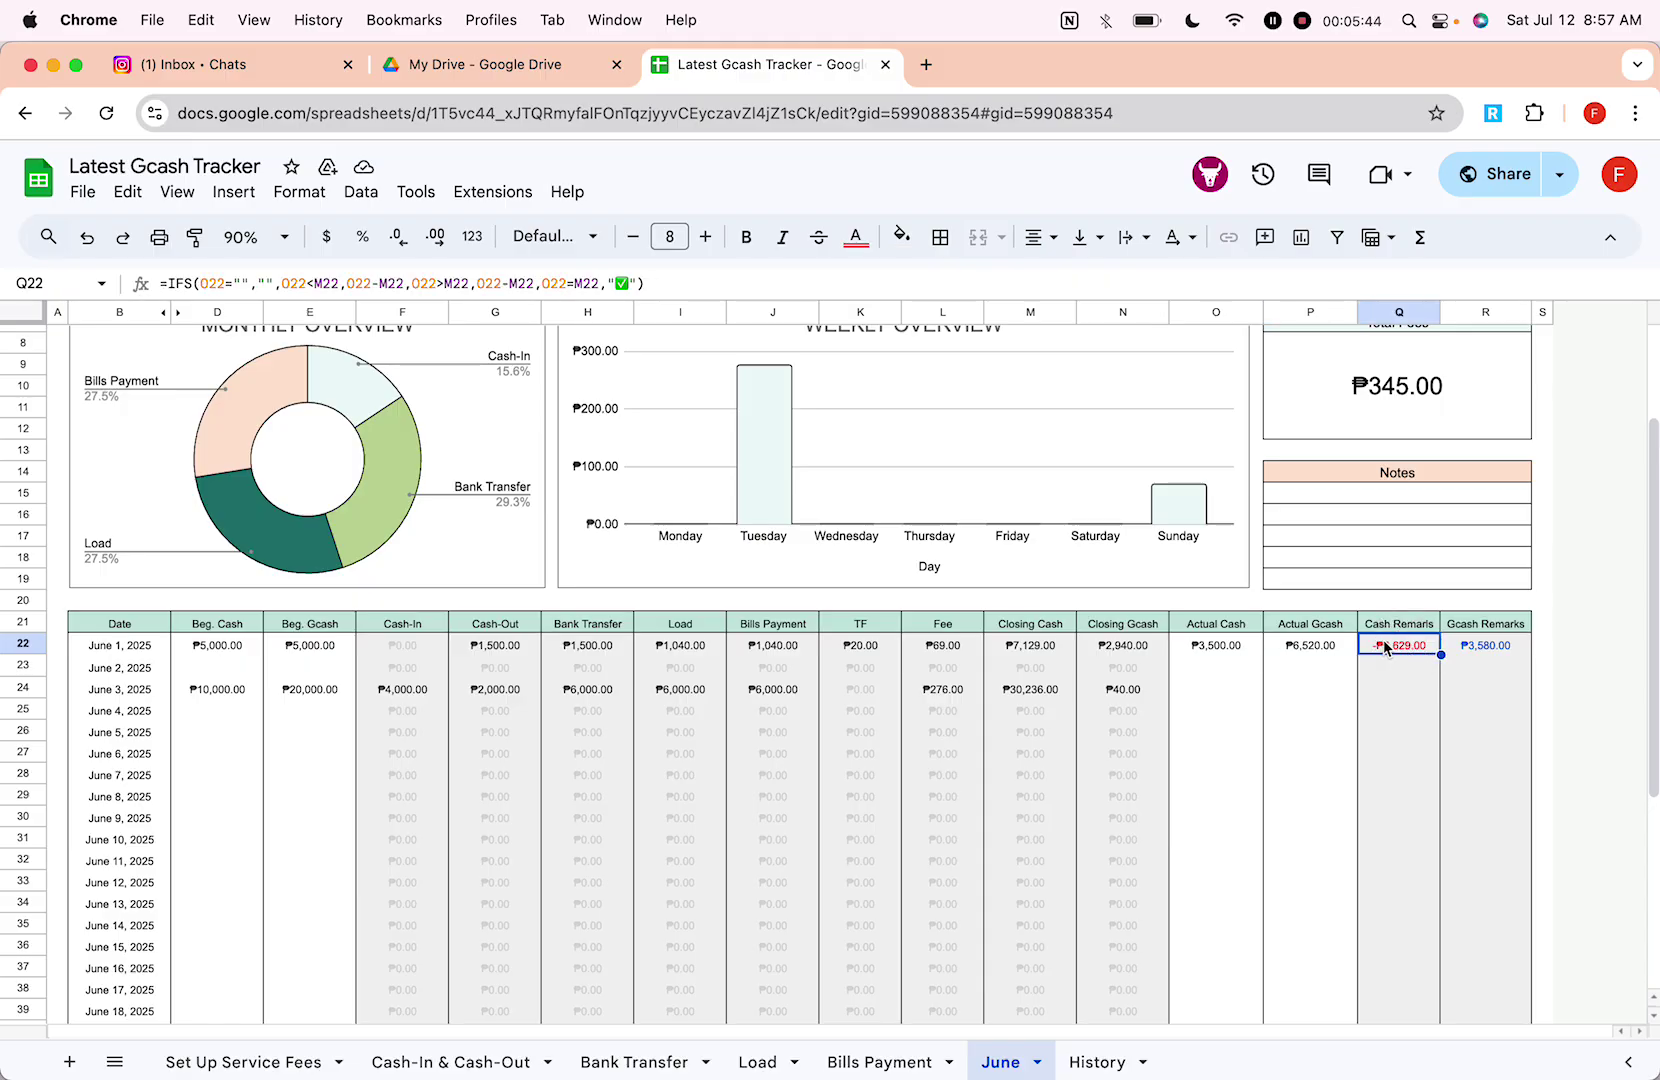
click(1512, 654)
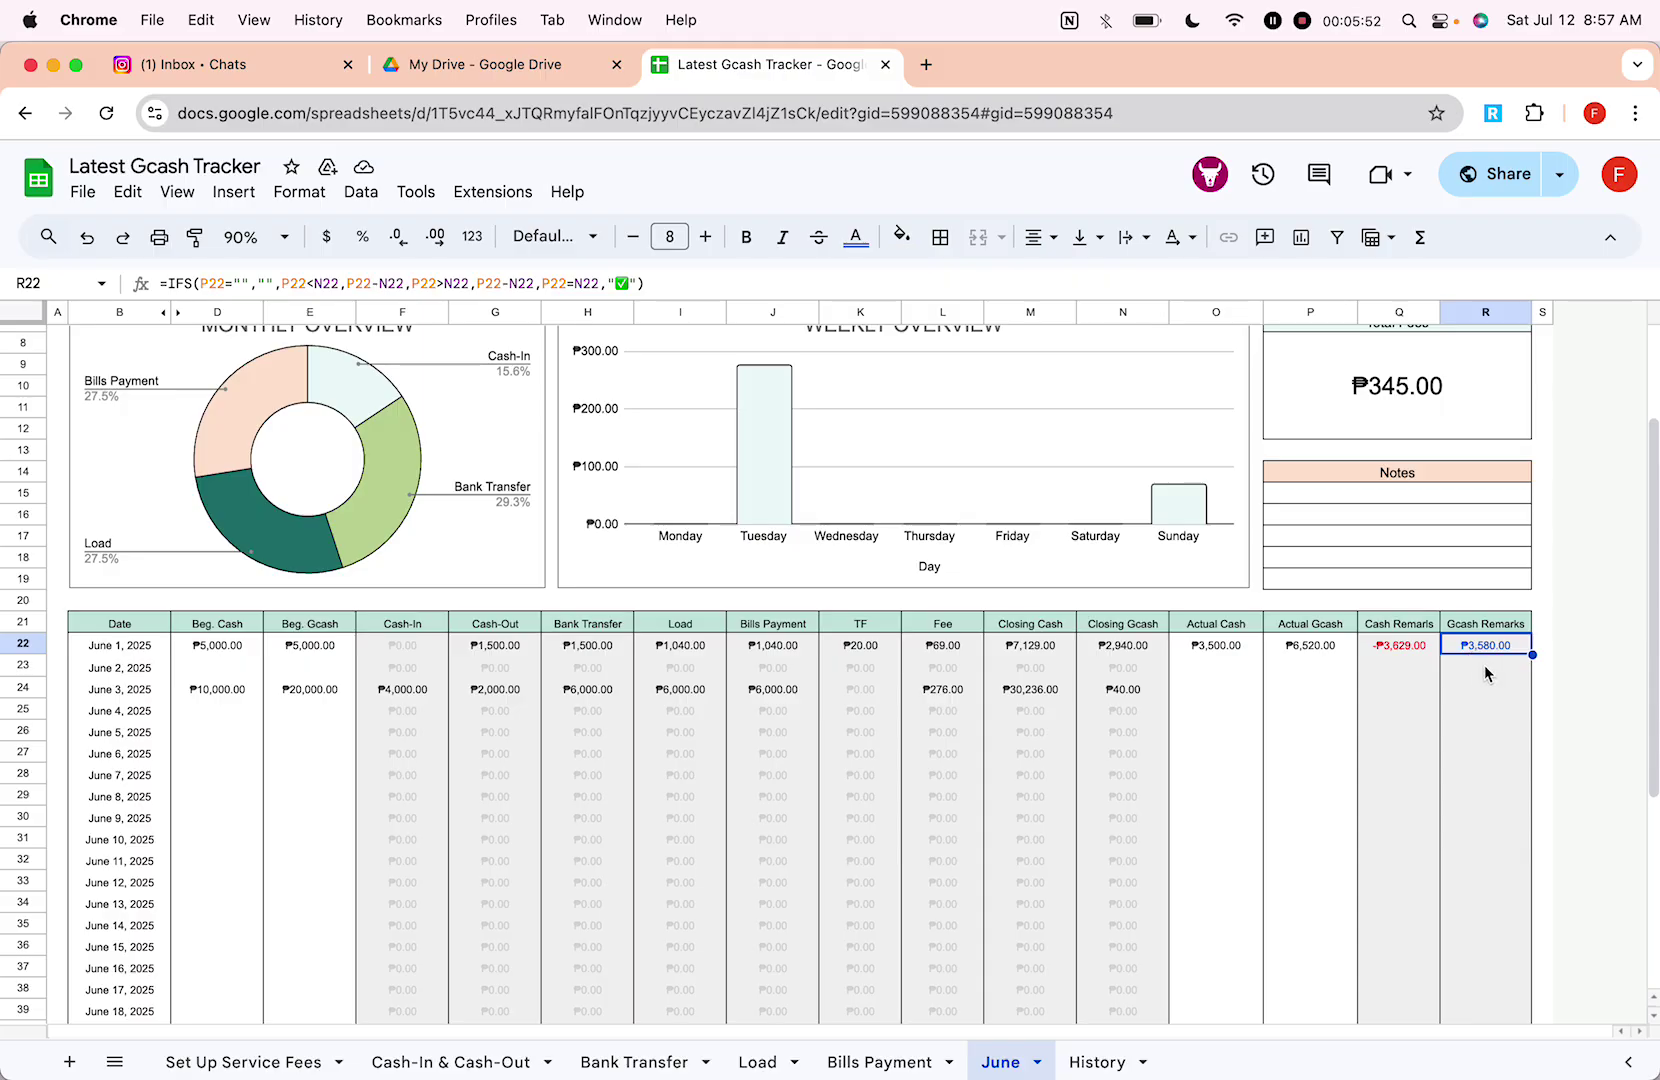
Step: Set the Actual Gcash value for June 1 to 2940
click(1325, 648)
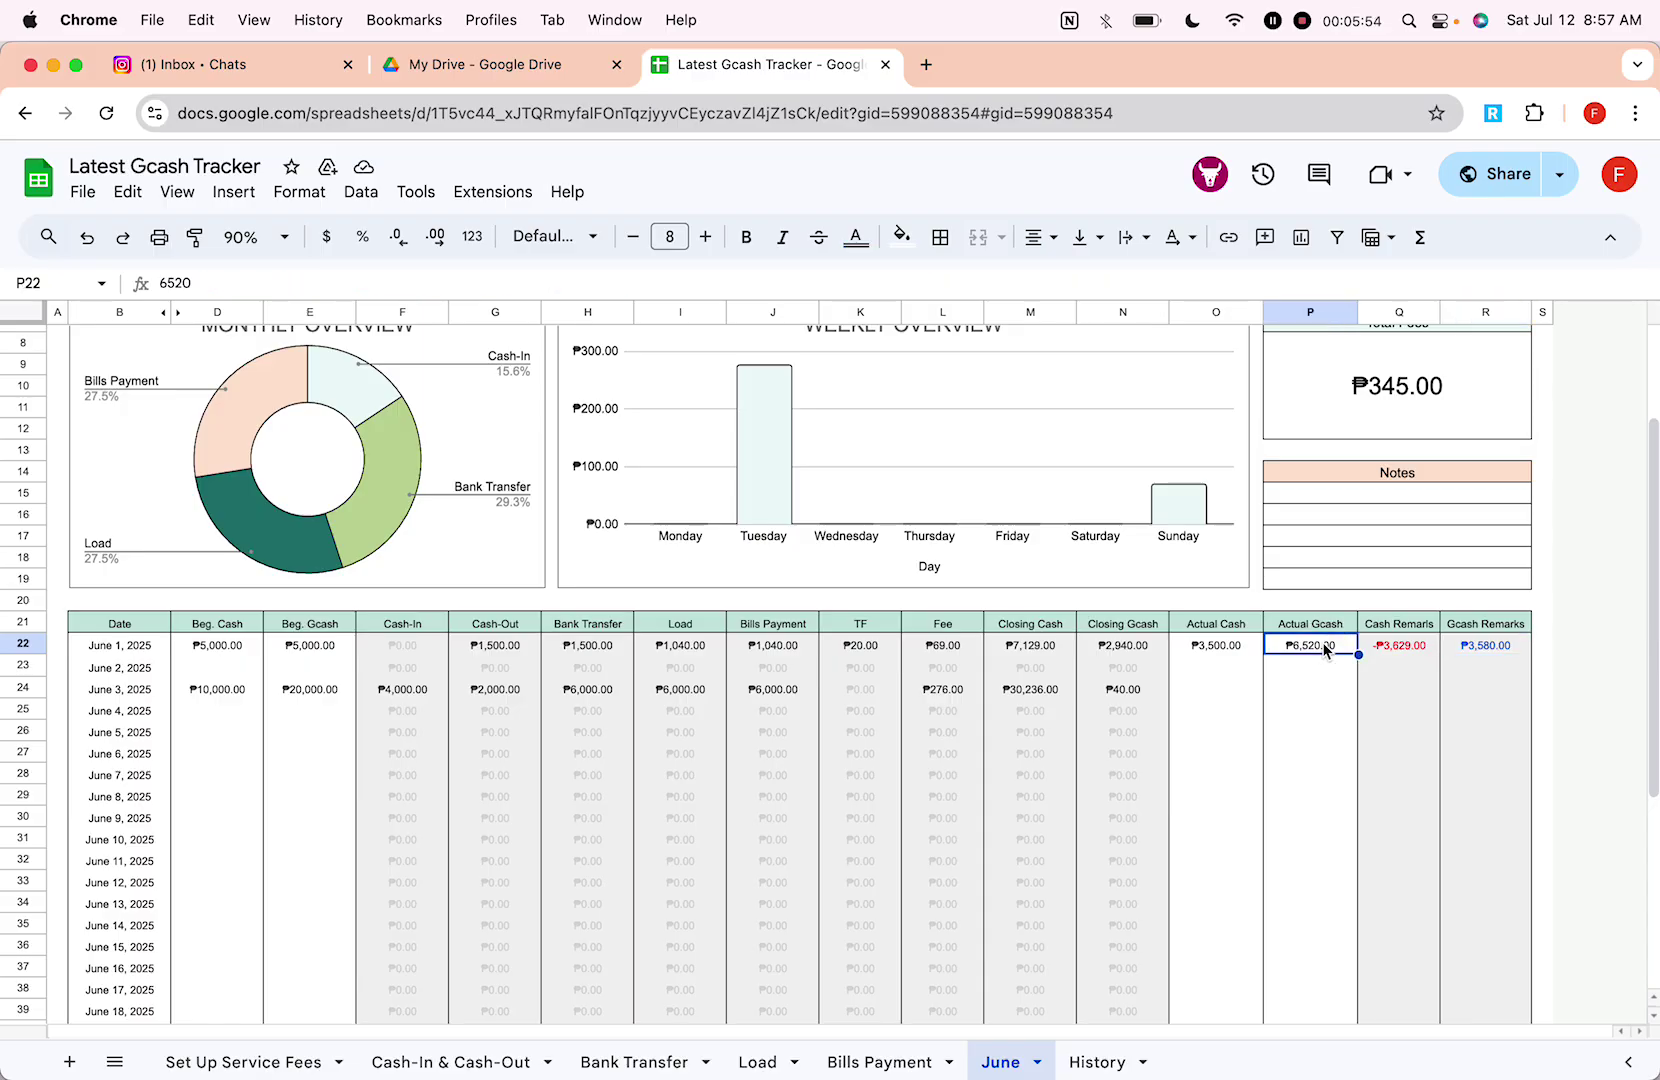
text(2940)
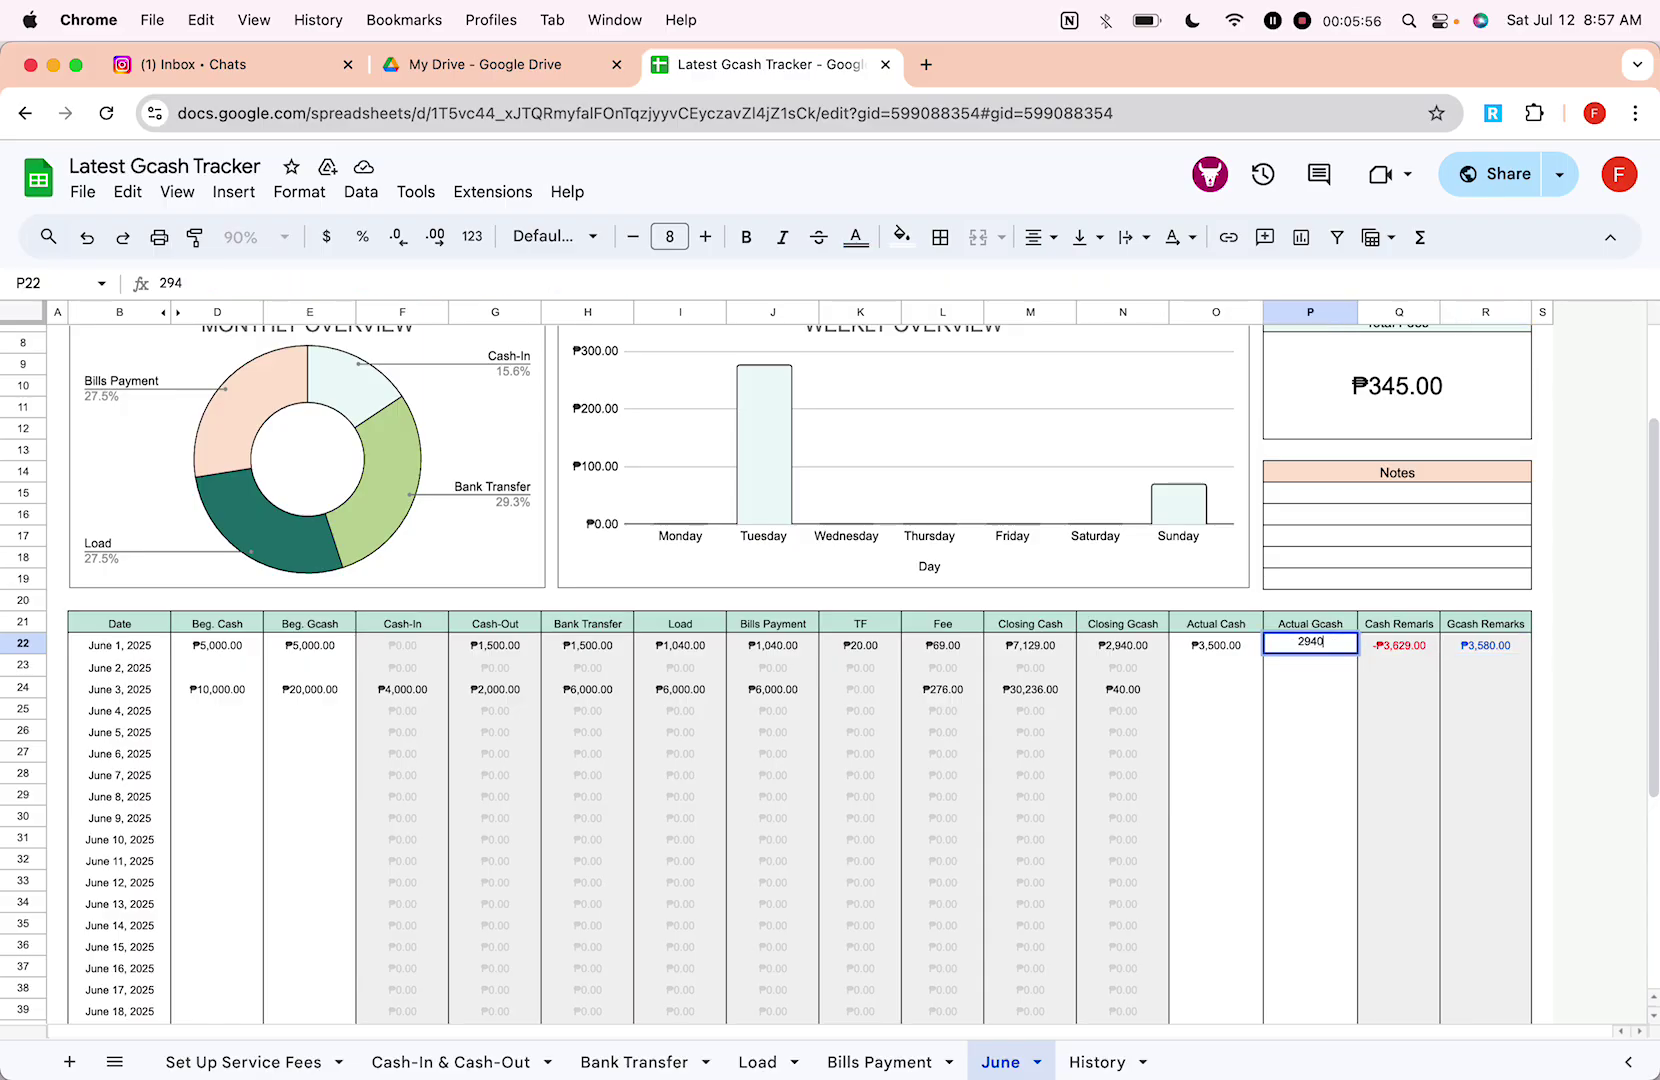
key(Return)
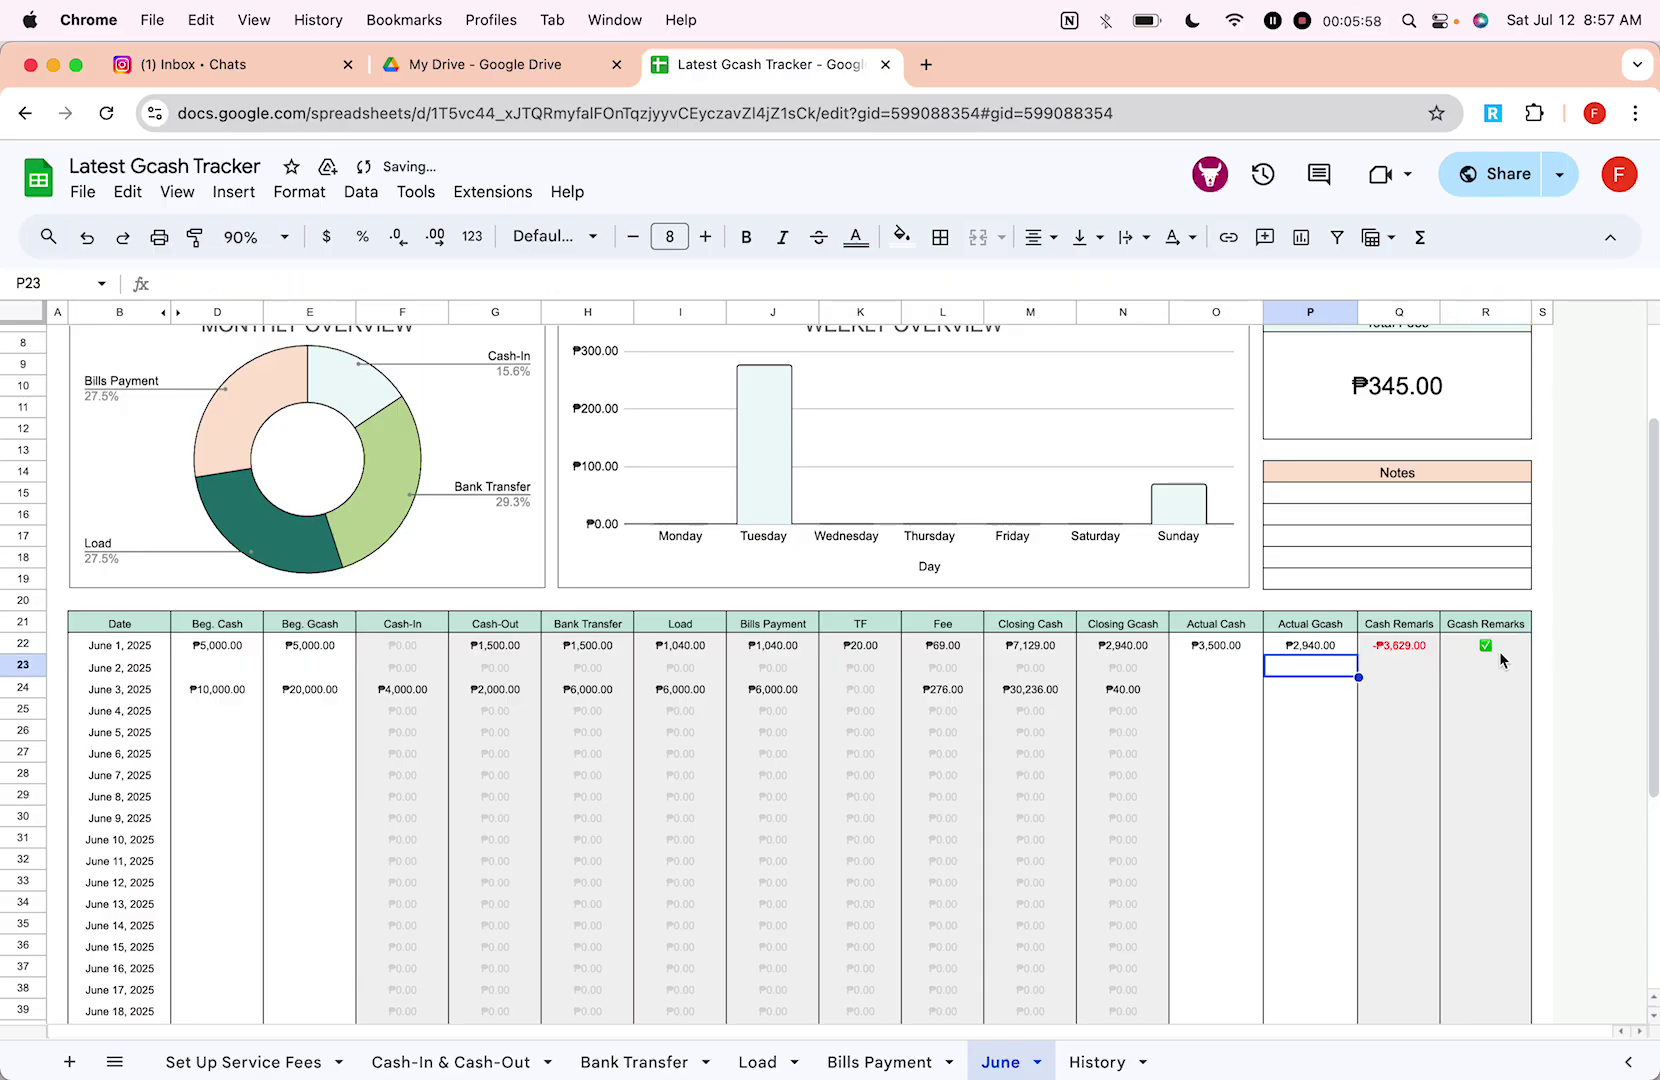
Step: Duplicate the June sheet and rename the copy July
scroll(944, 762, up, 4)
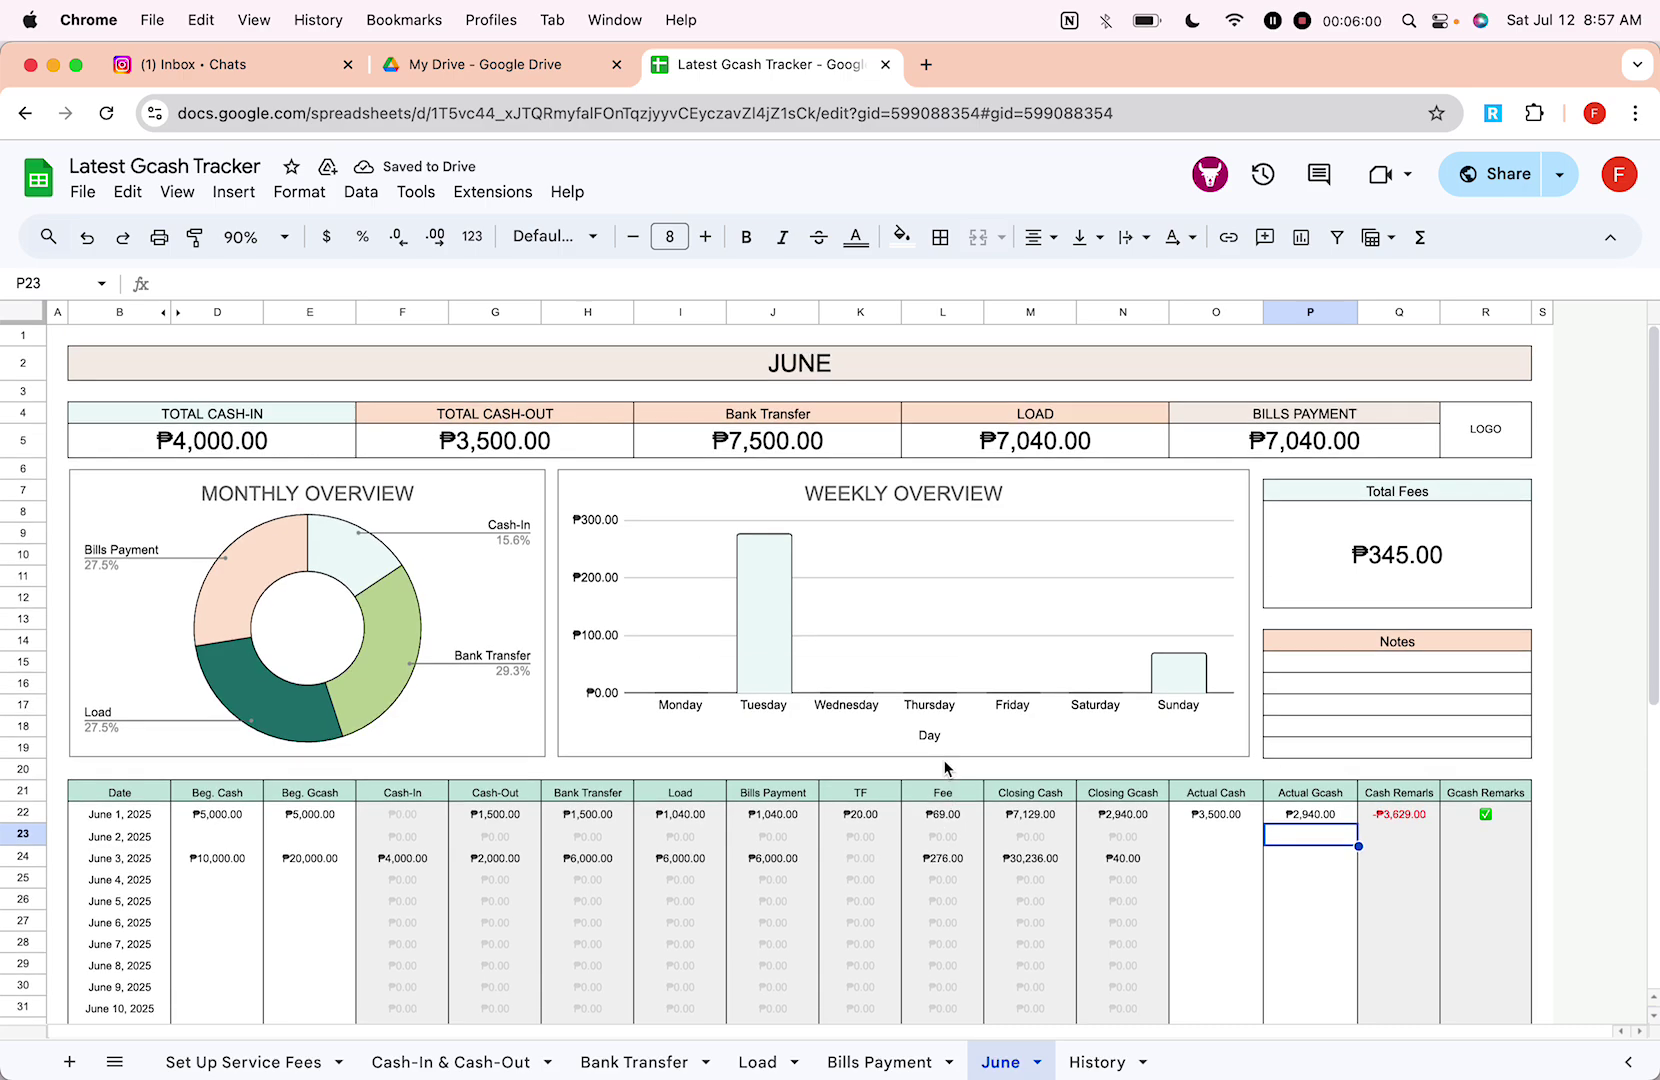
right_click(1024, 1064)
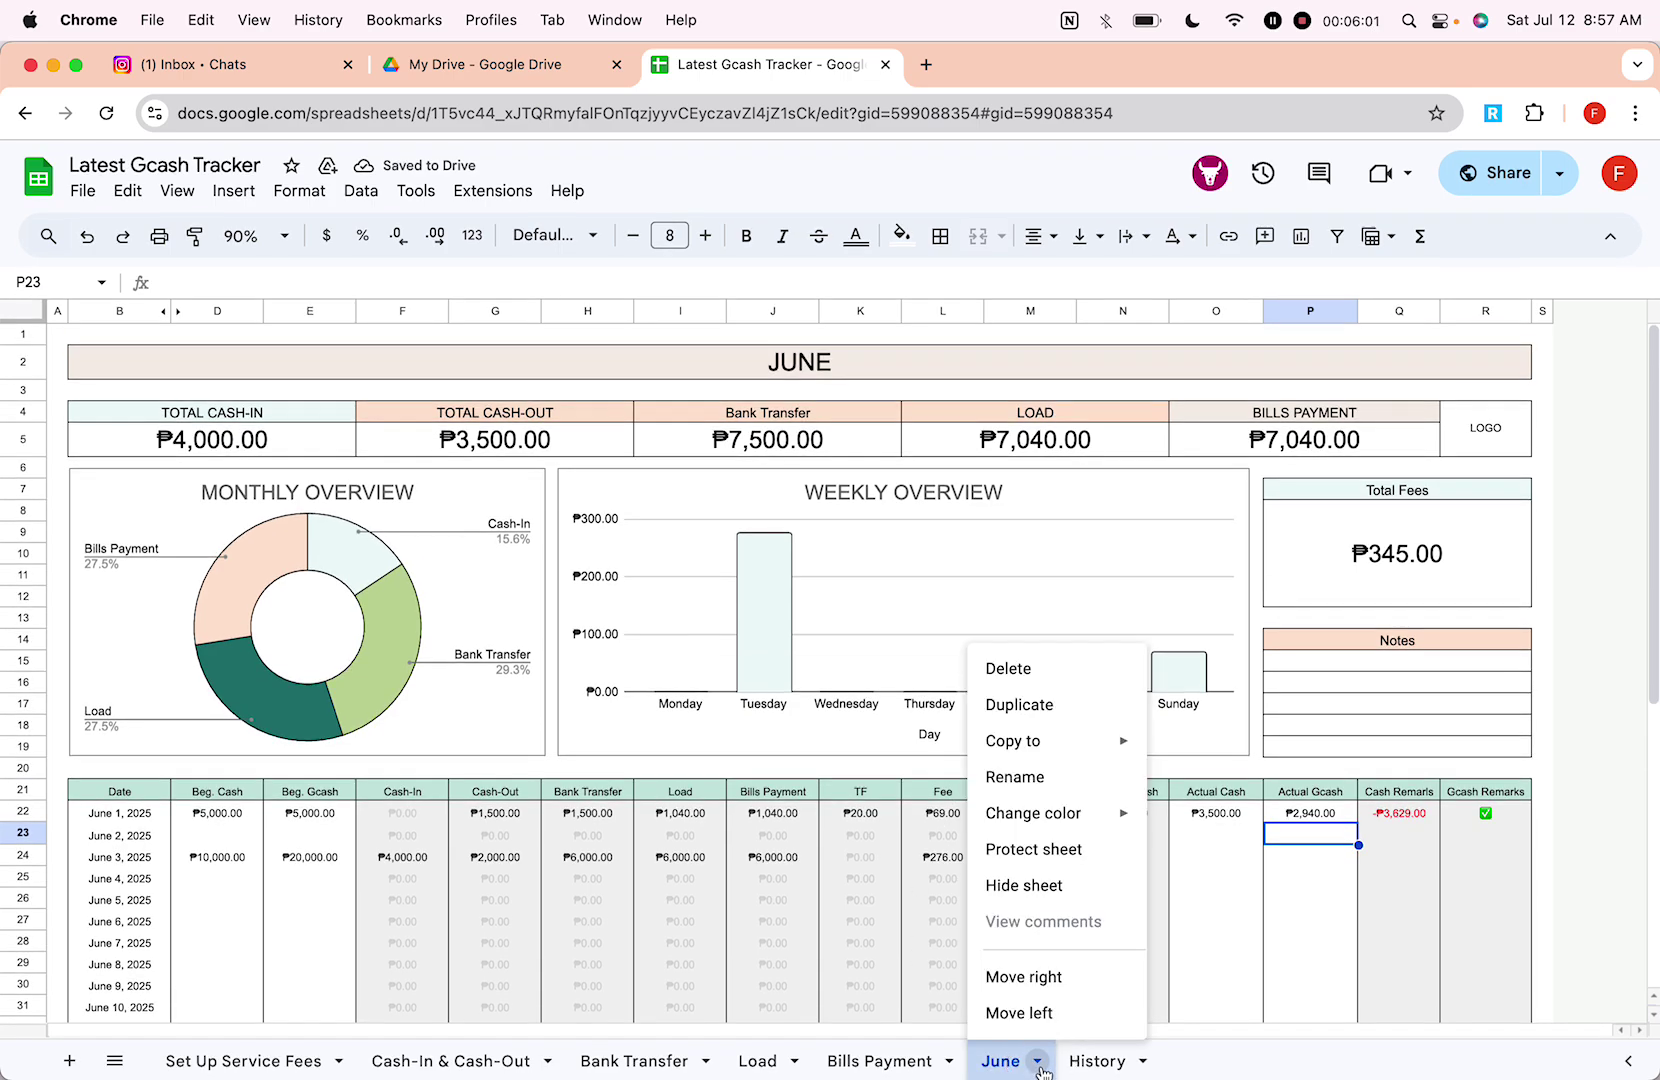
click(1045, 700)
double_click(1120, 1062)
text(July)
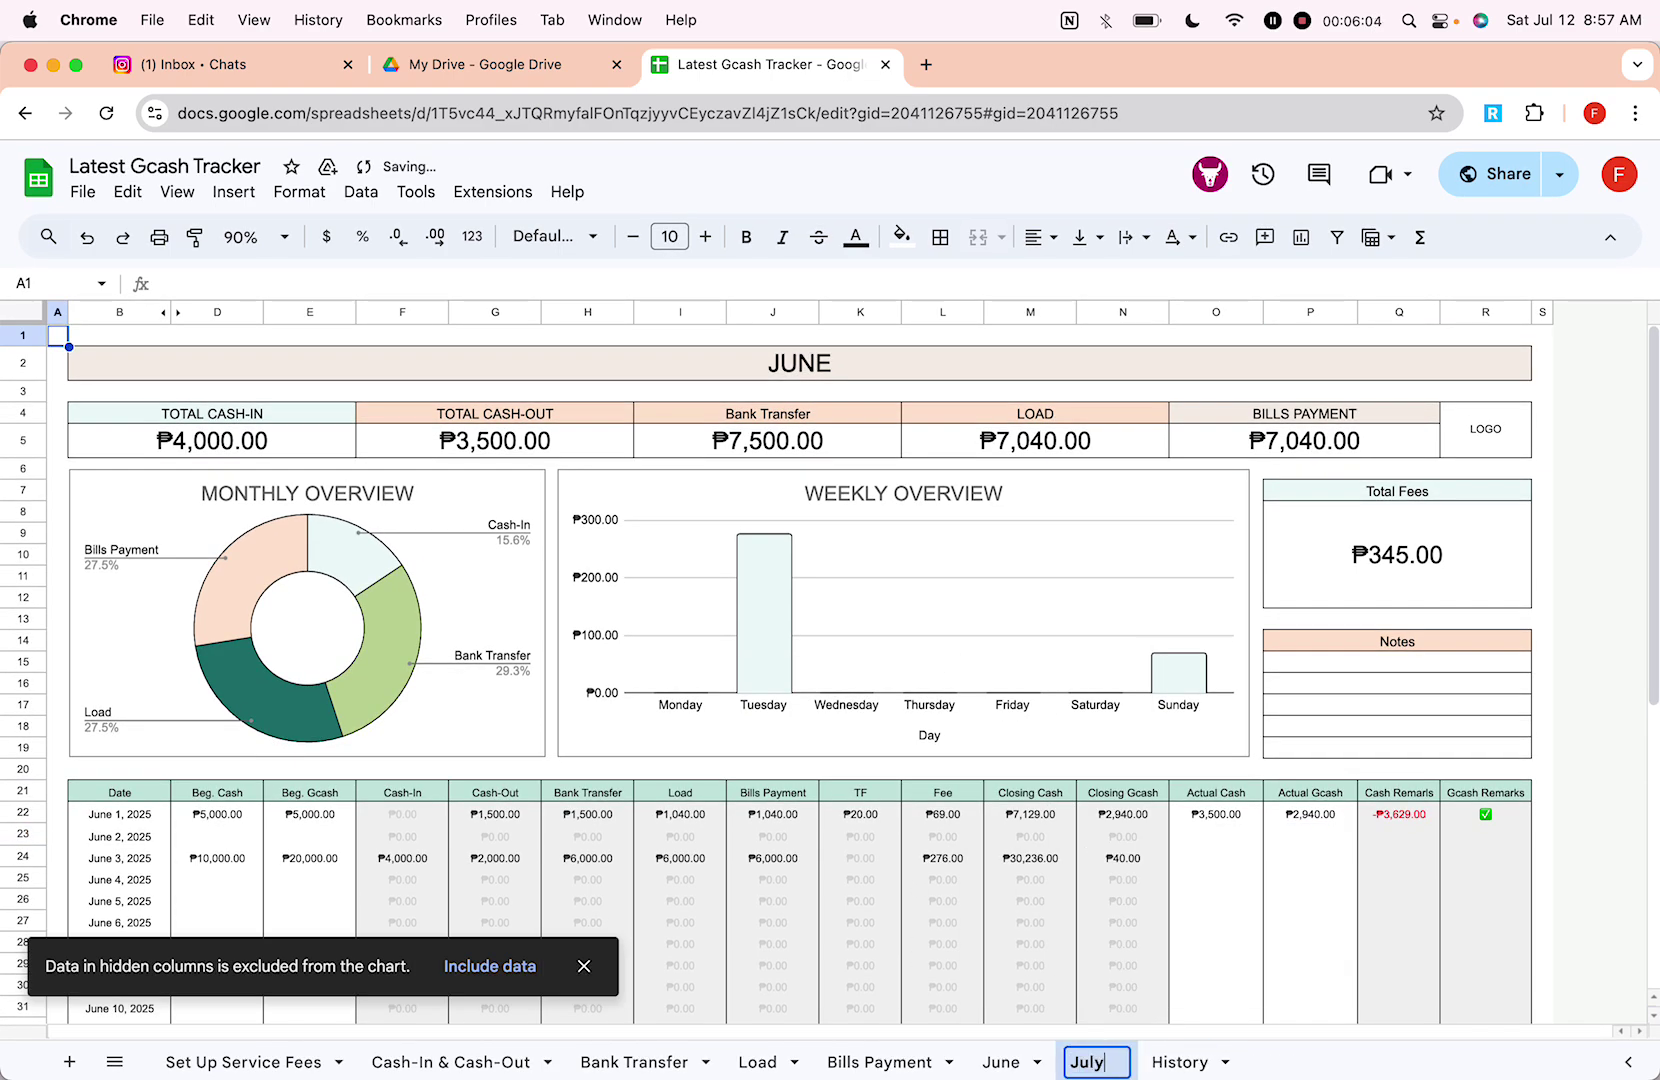
key(Return)
Step: Set the month title on the July sheet to JULY
click(1106, 386)
click(1078, 365)
text(JULY)
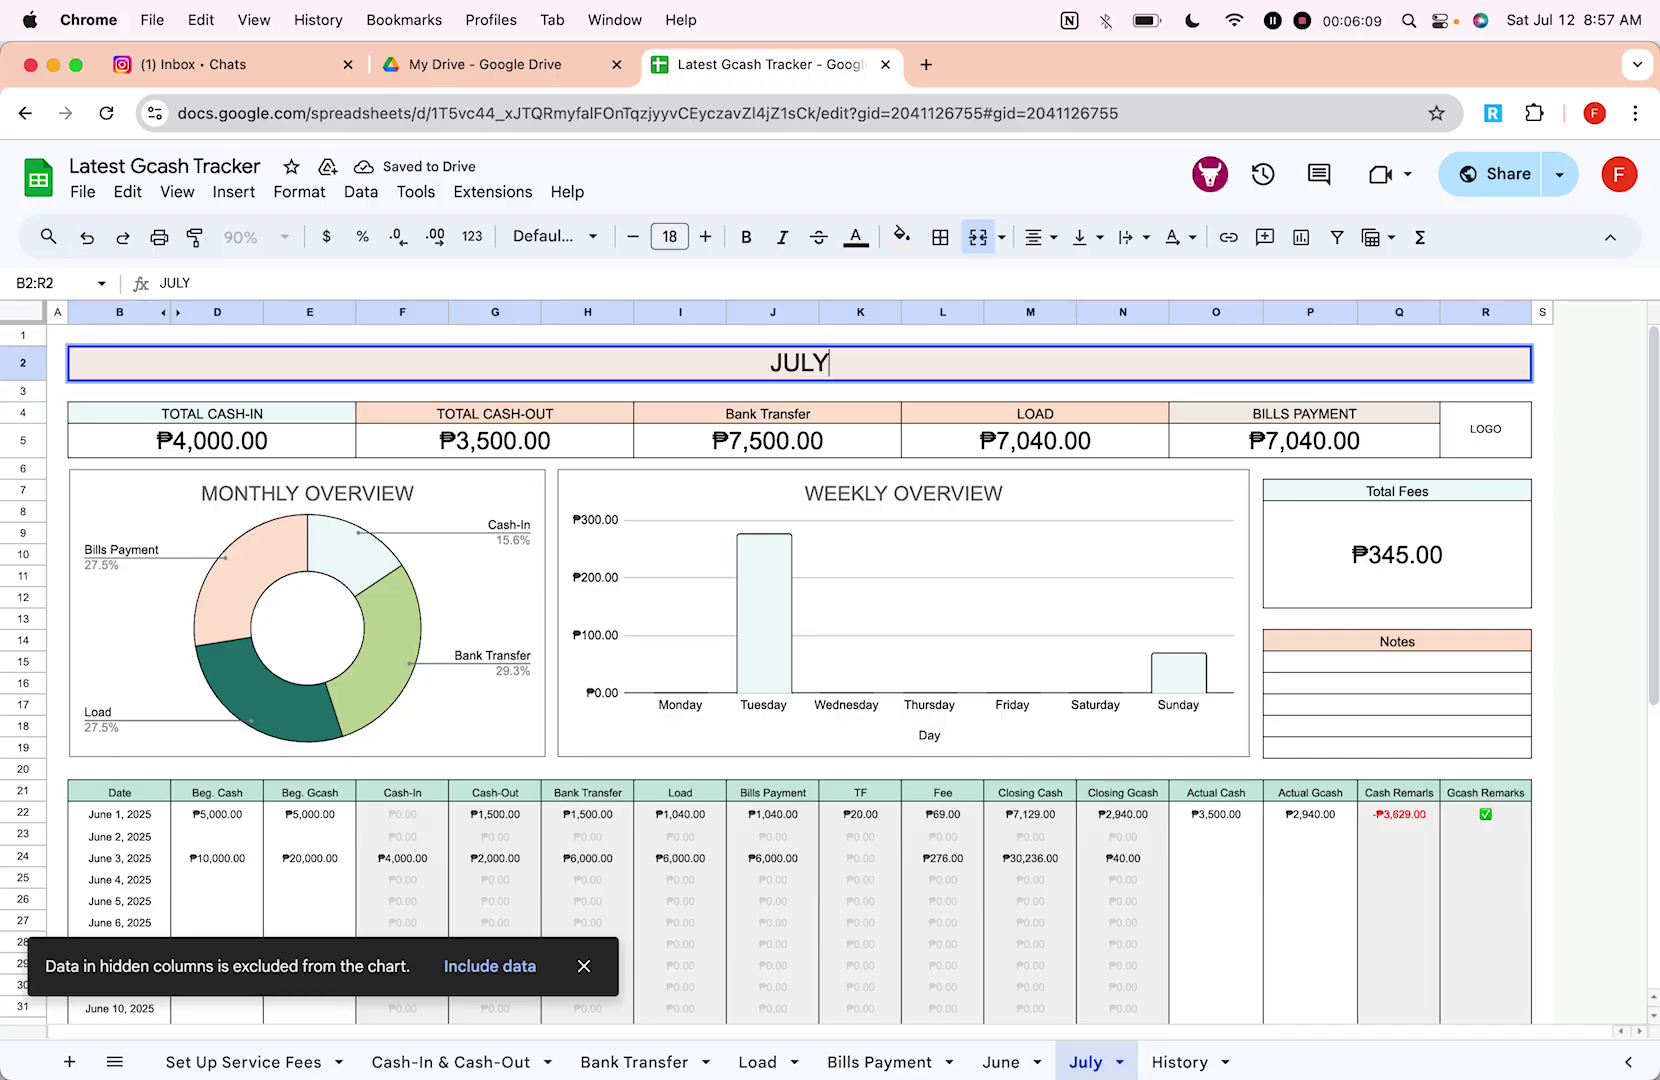
key(Return)
Step: Clear the Beg. Cash and Beg. Gcash entries in D22:E52 on the July sheet
click(217, 792)
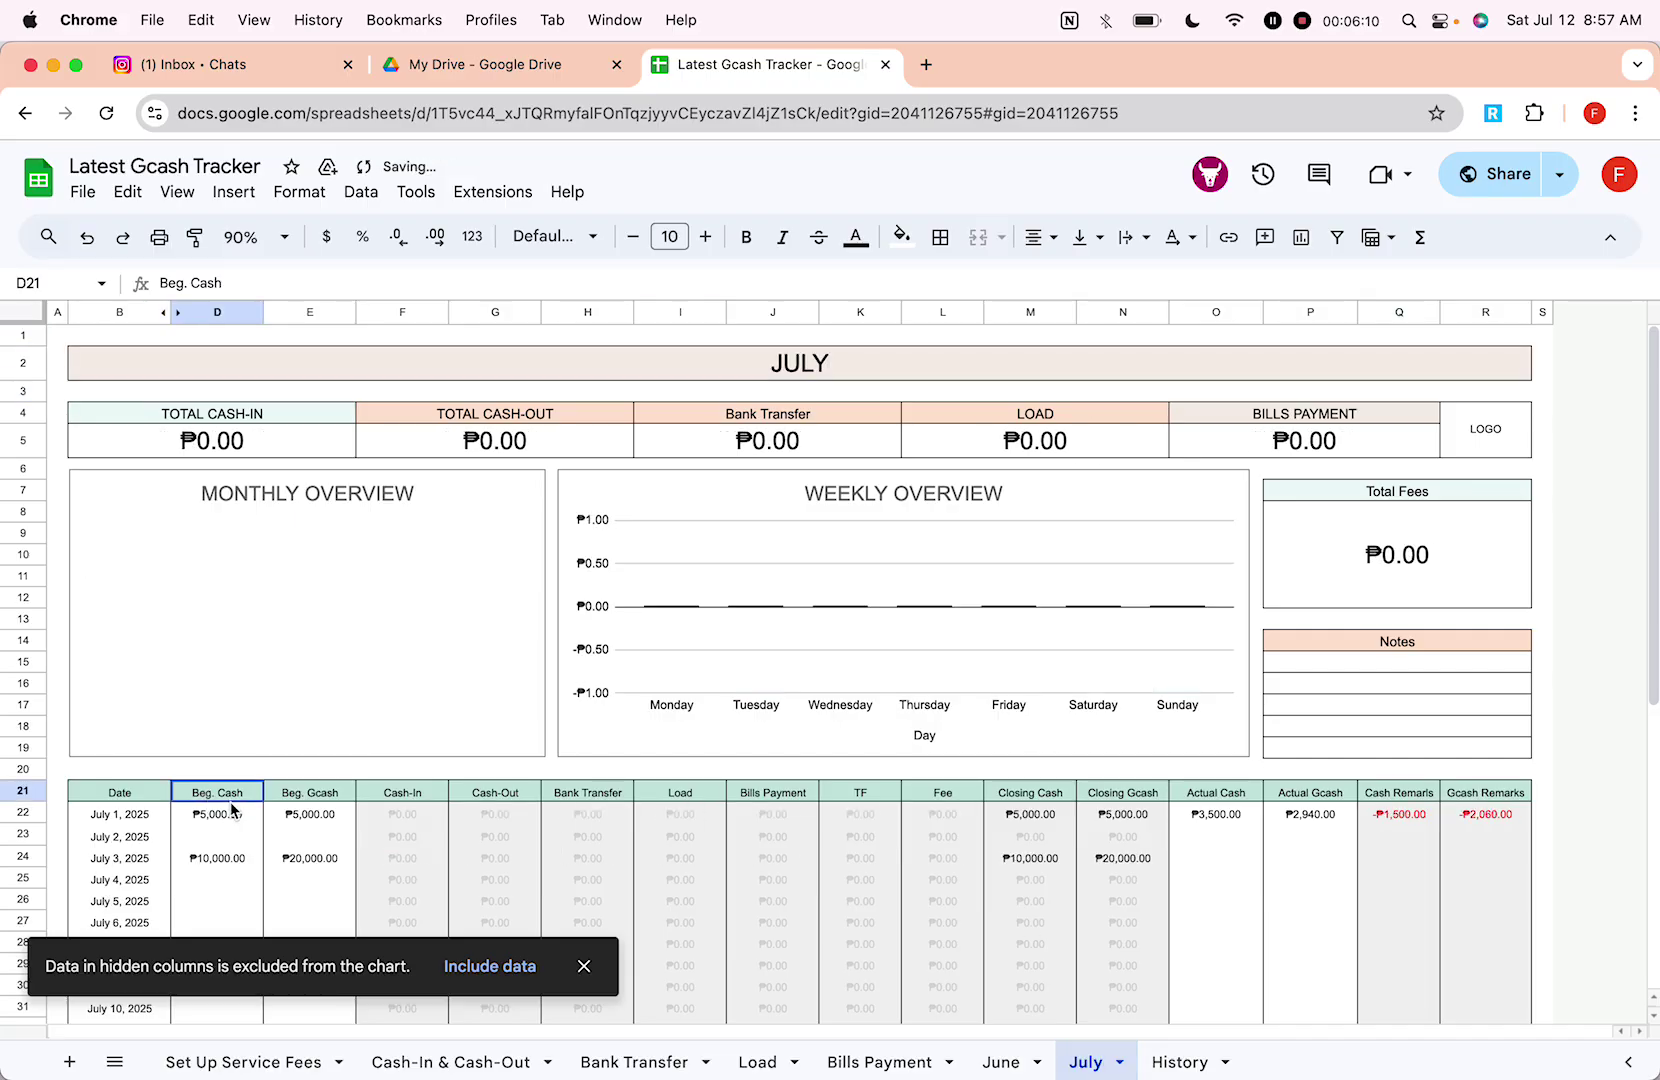
click(217, 814)
scroll(227, 814, down, 5)
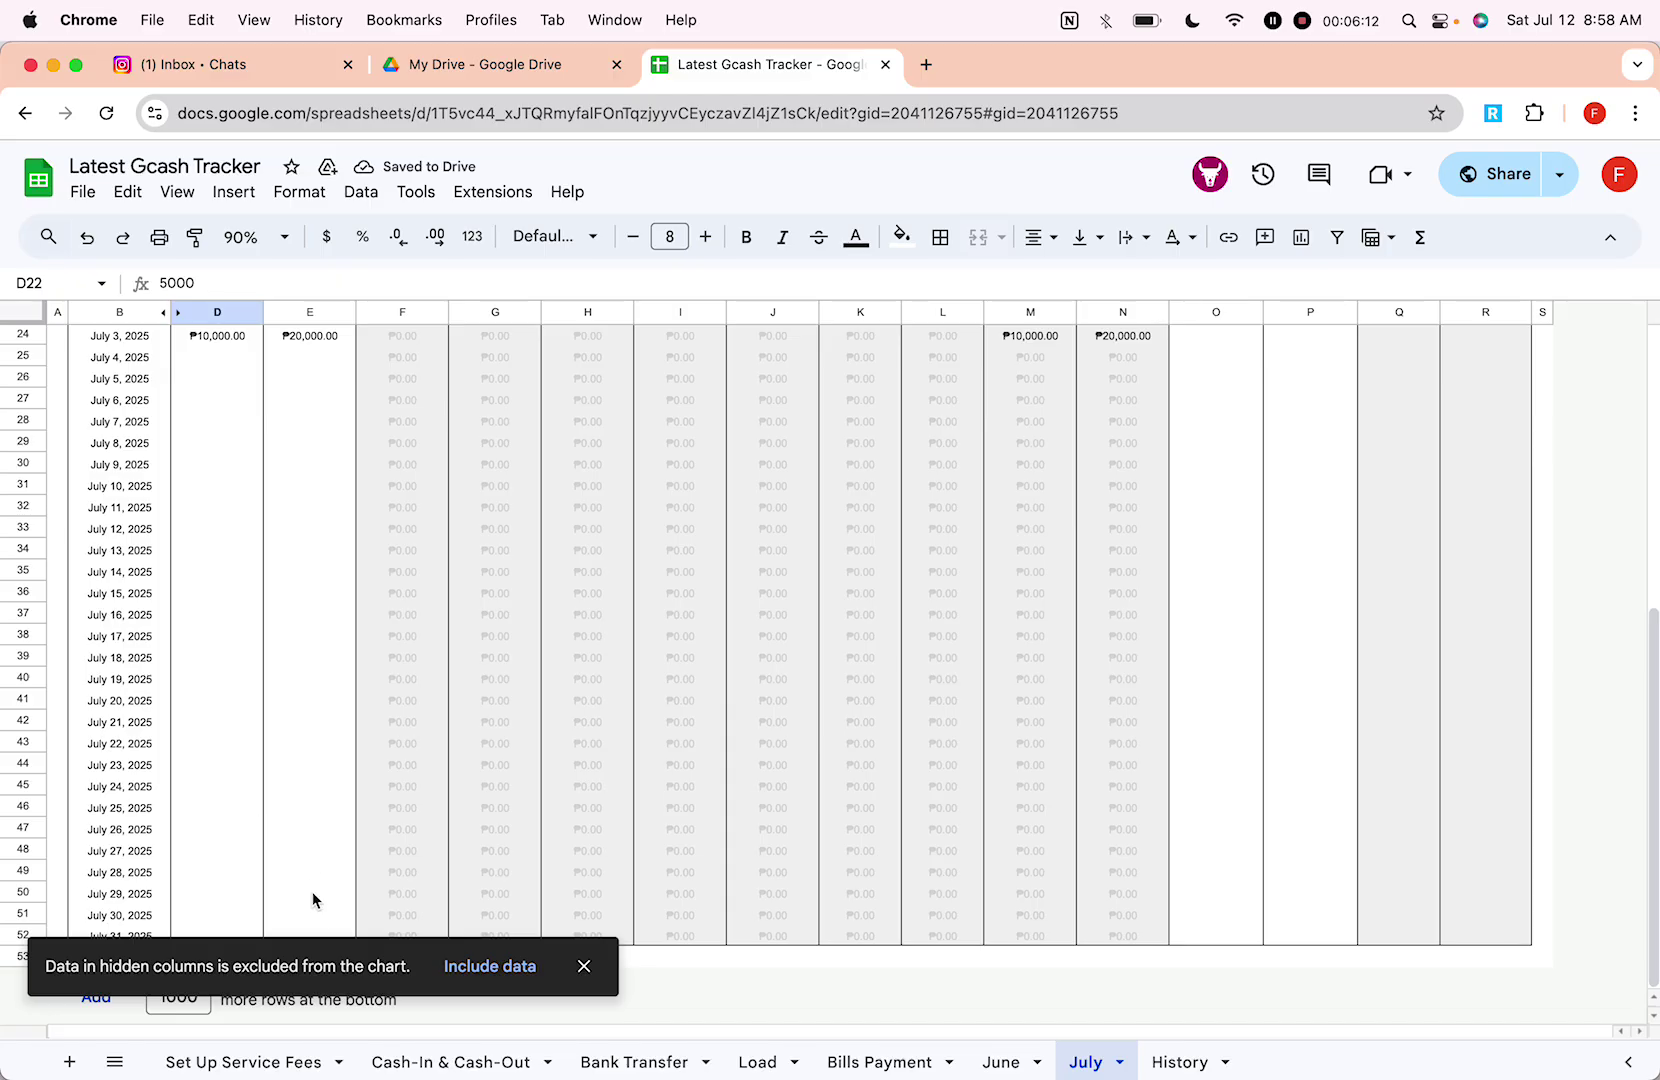
shift+click(315, 936)
key(Delete)
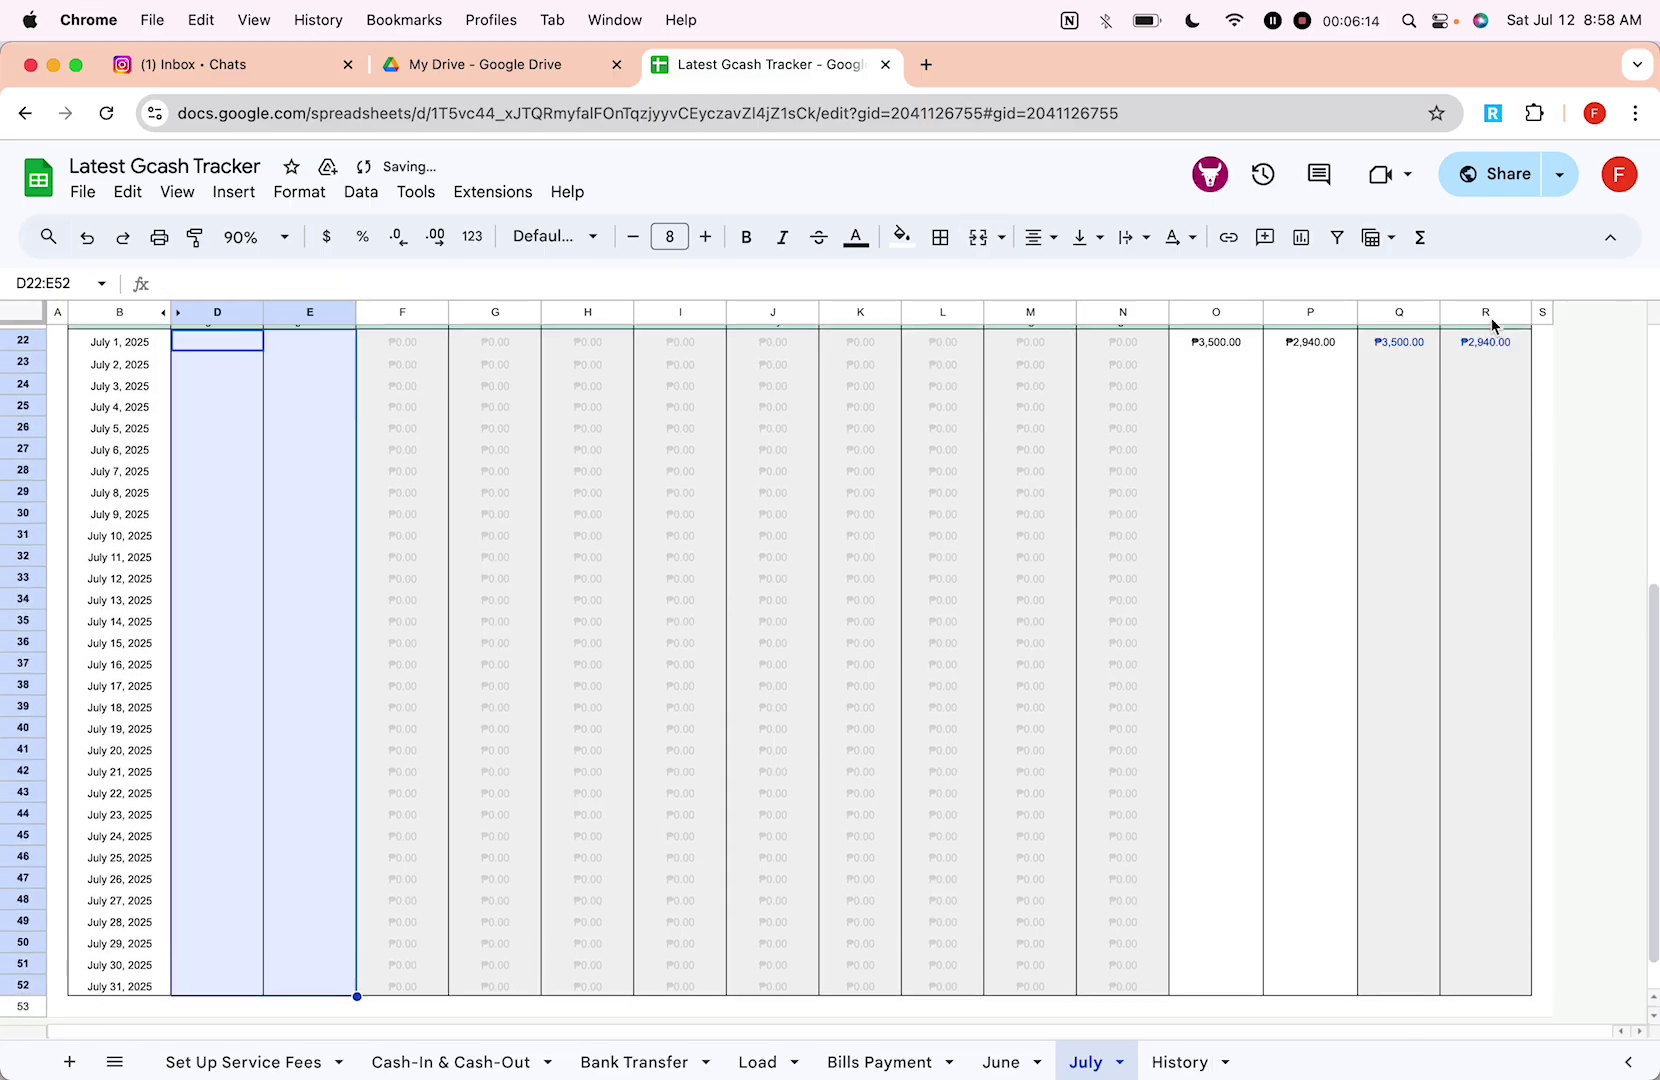
Step: Clear the Actual Cash and Actual Gcash entries in O22:P52 on the July sheet
scroll(1230, 530, up, 5)
click(1228, 548)
scroll(1228, 548, down, 5)
shift+click(1307, 942)
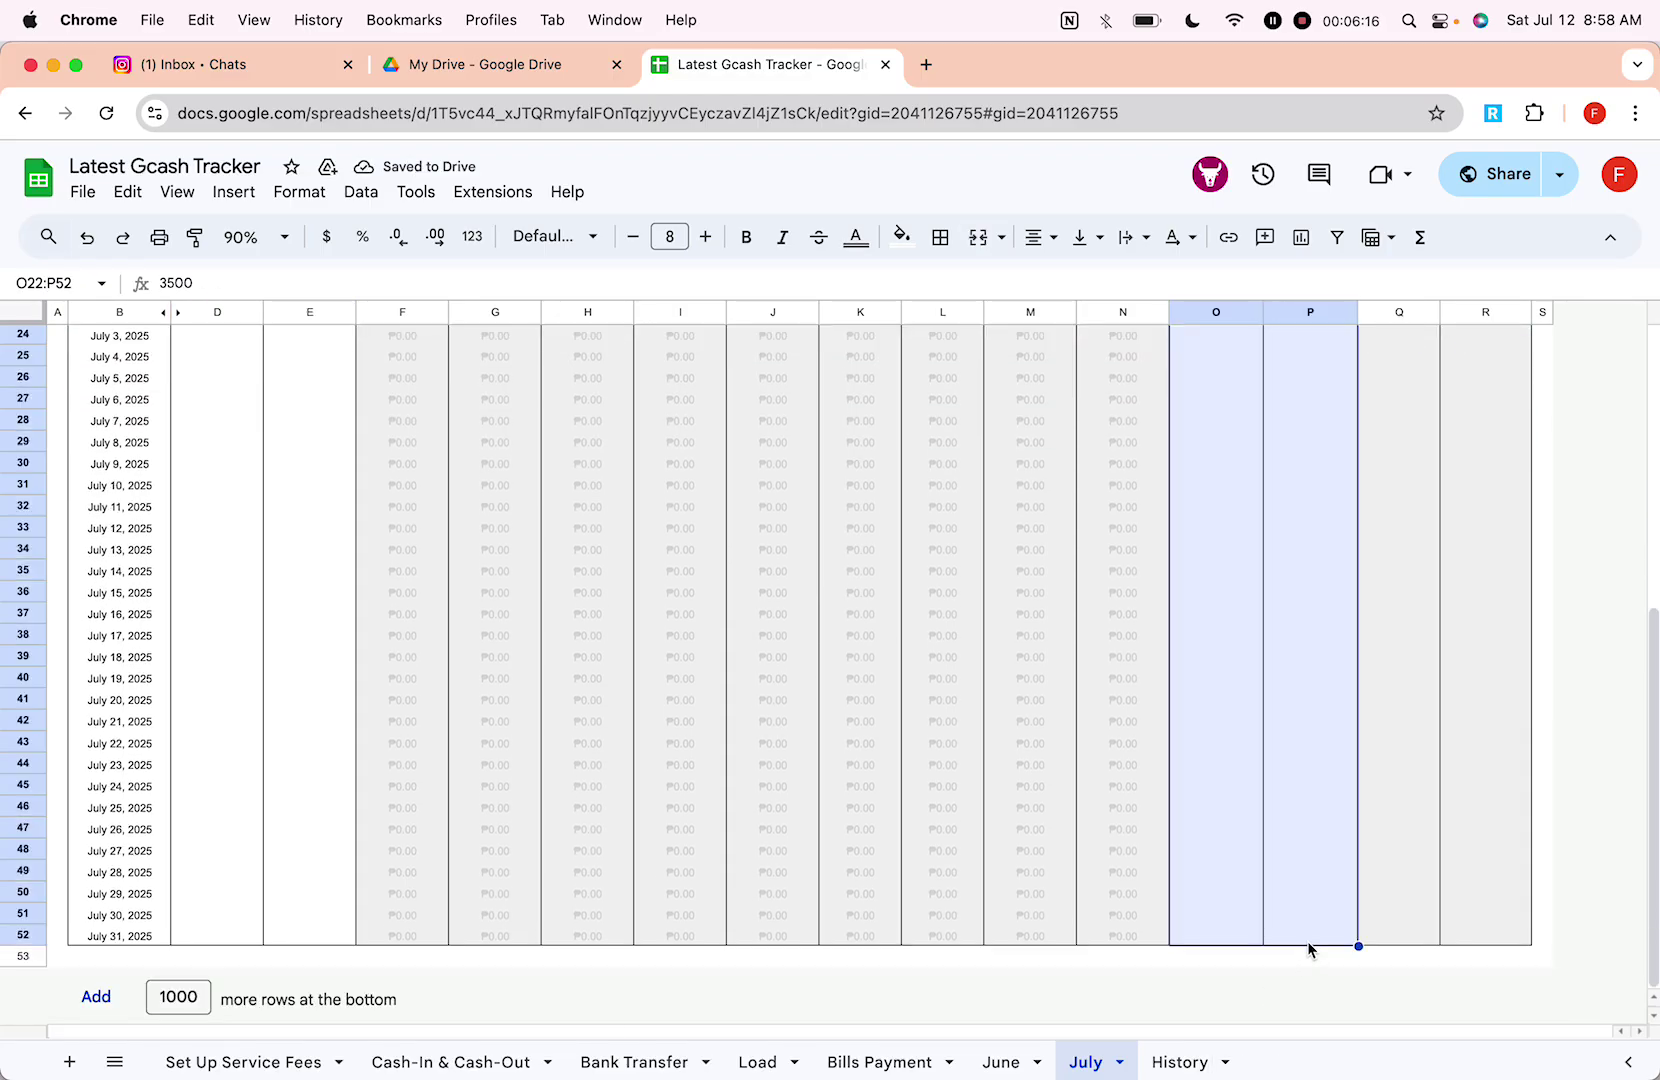
key(Delete)
scroll(1320, 940, up, 5)
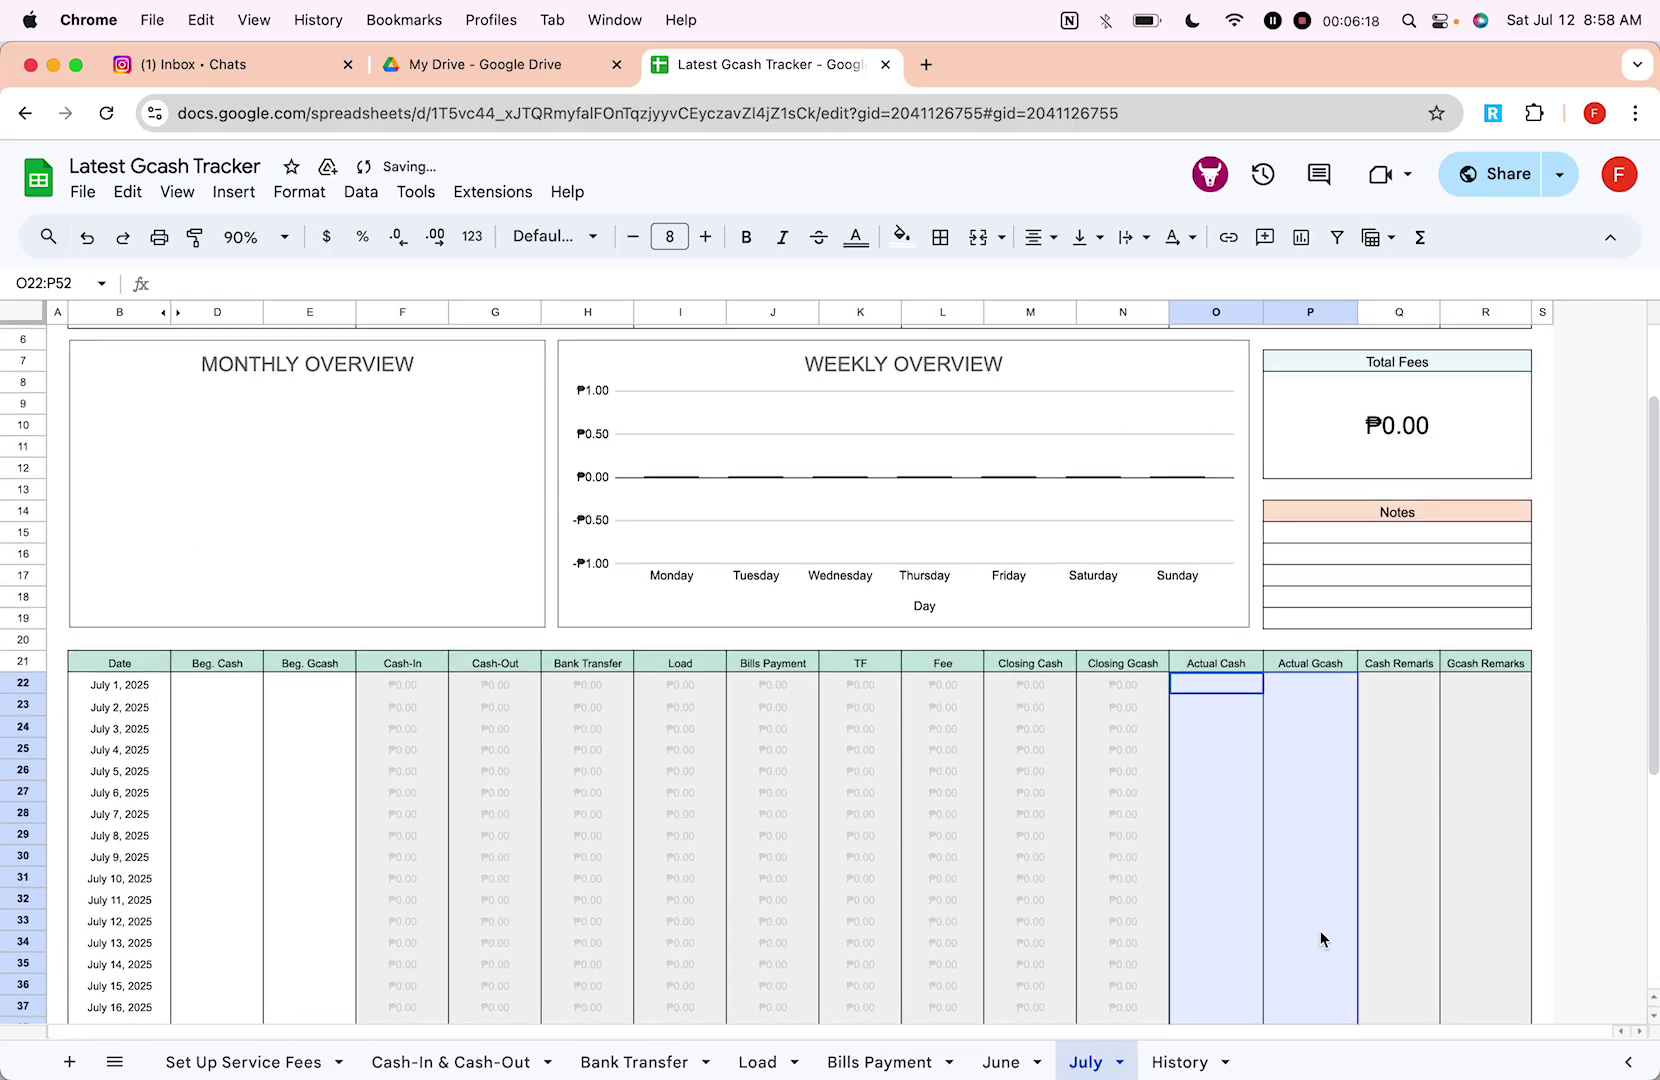
Step: Turn off both the Cash-In and Cash-Out filters on the History sheet
click(1182, 1063)
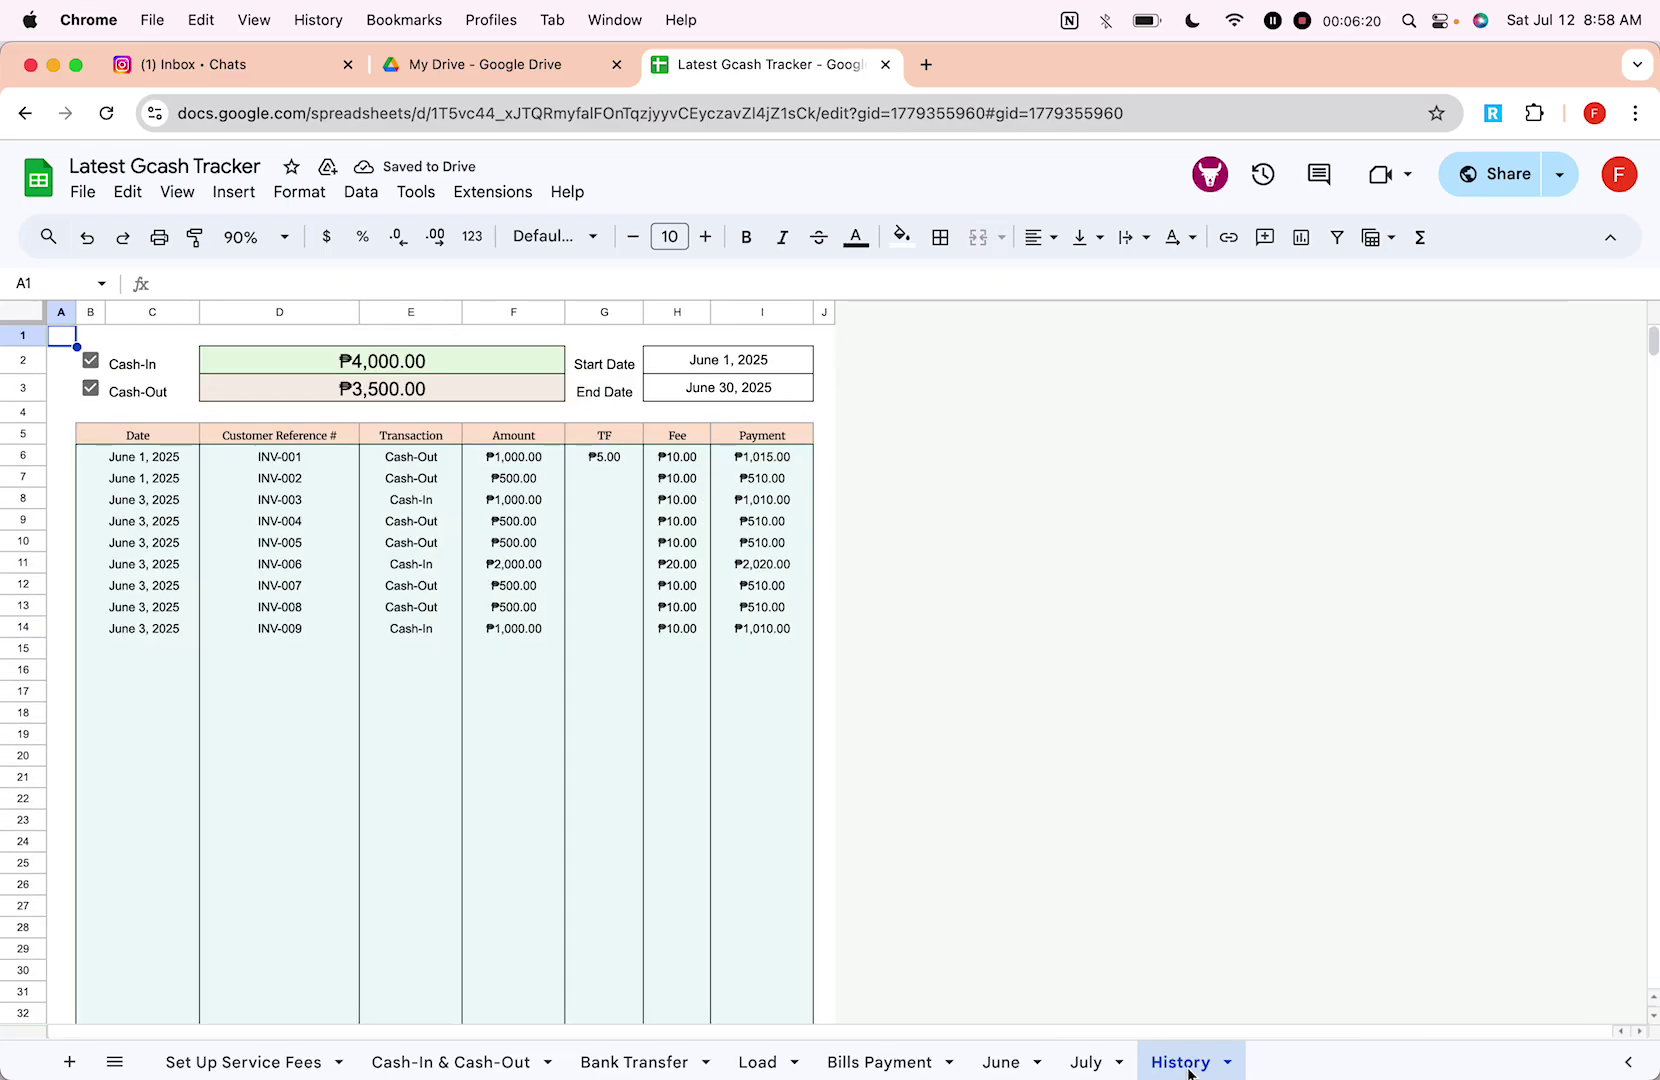
click(91, 360)
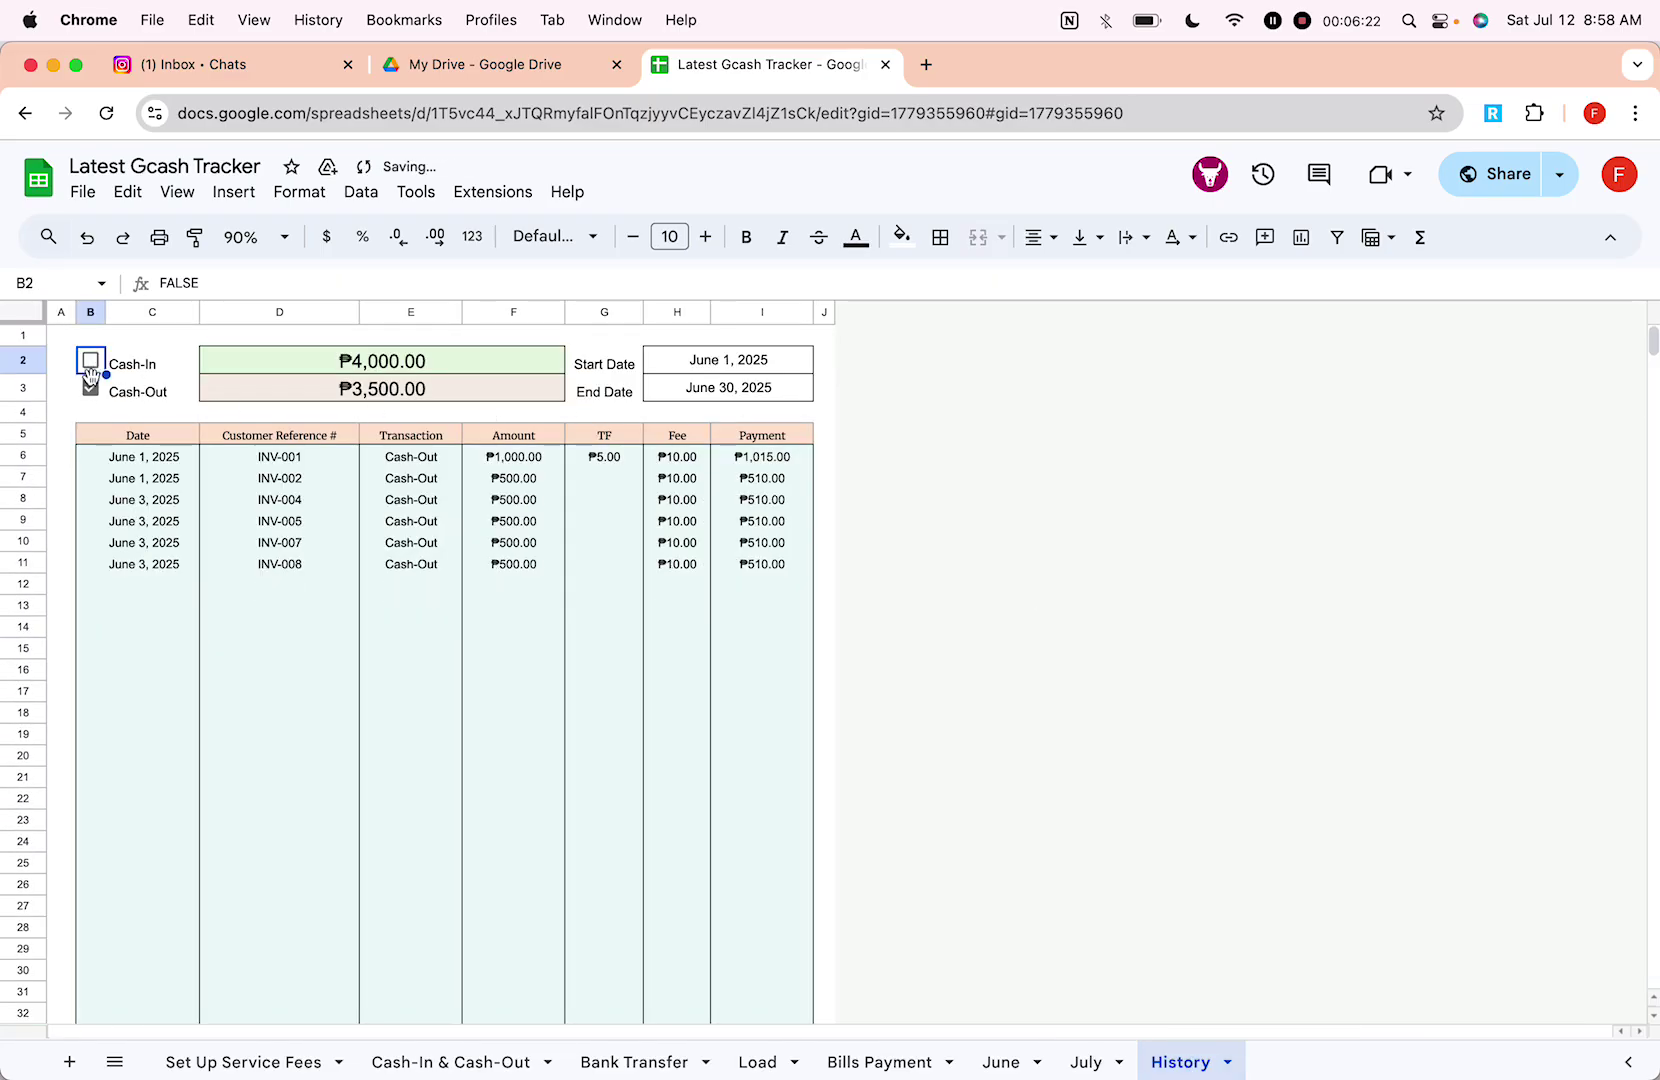
click(90, 388)
click(896, 455)
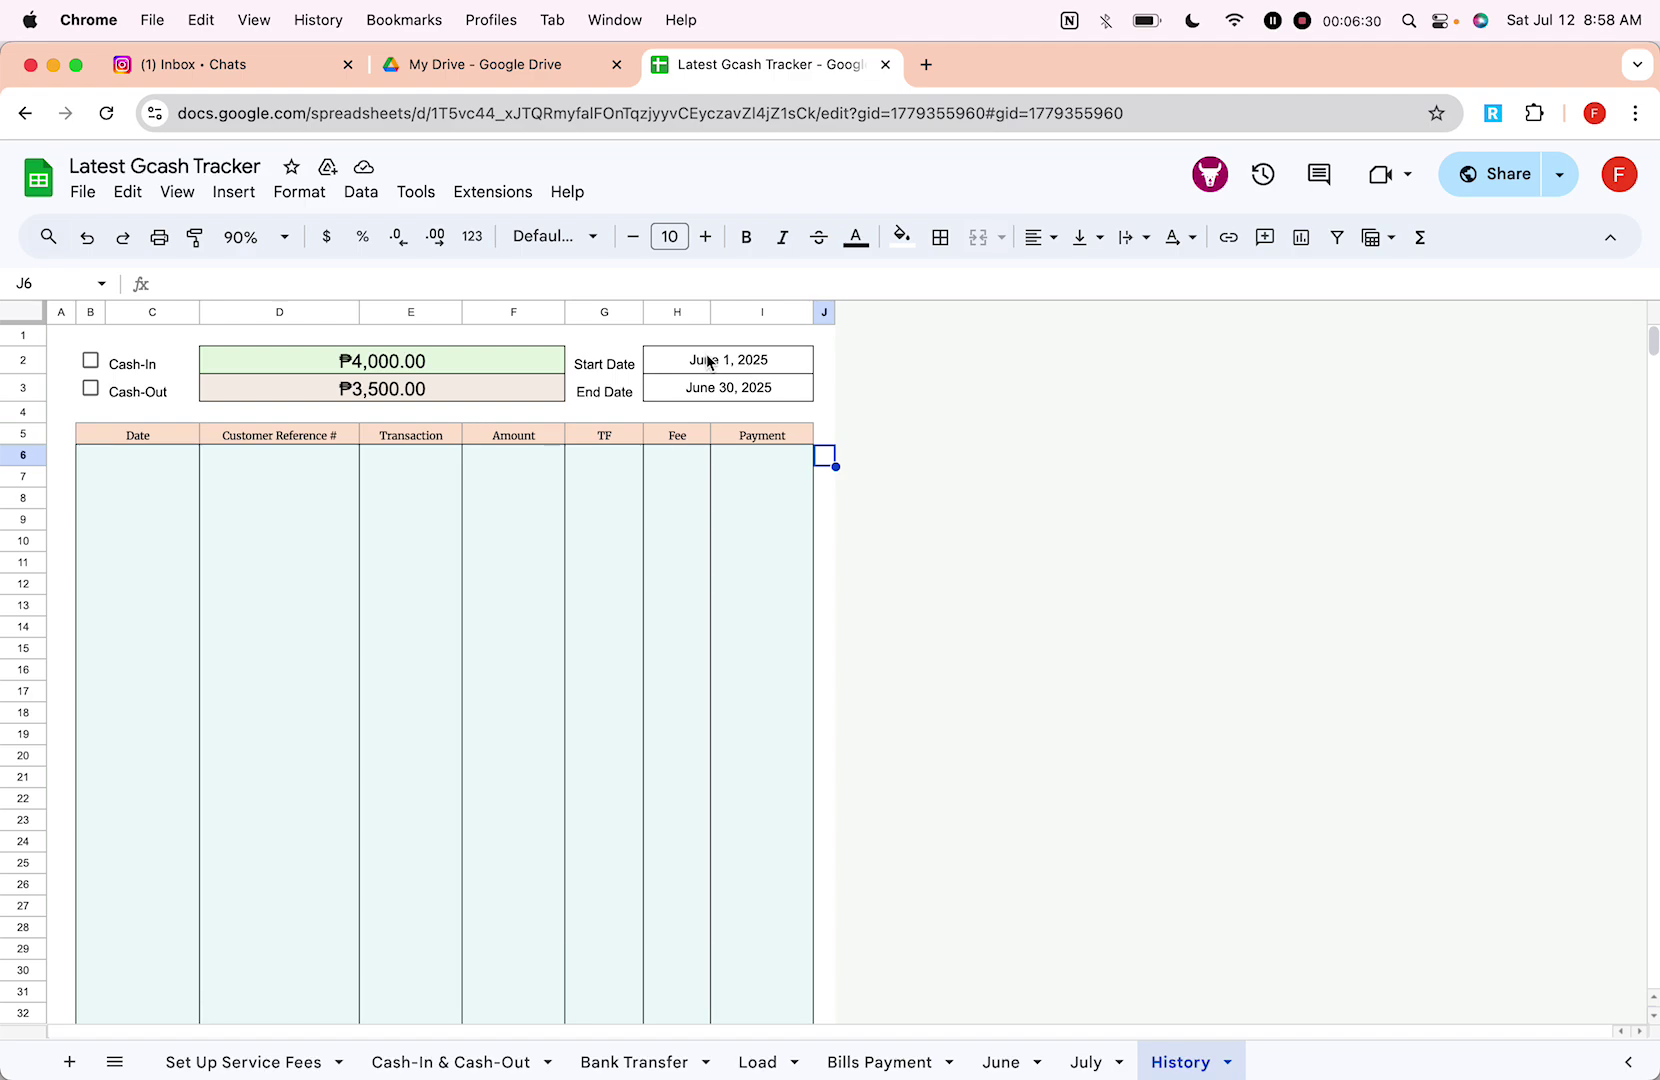
click(93, 366)
click(92, 365)
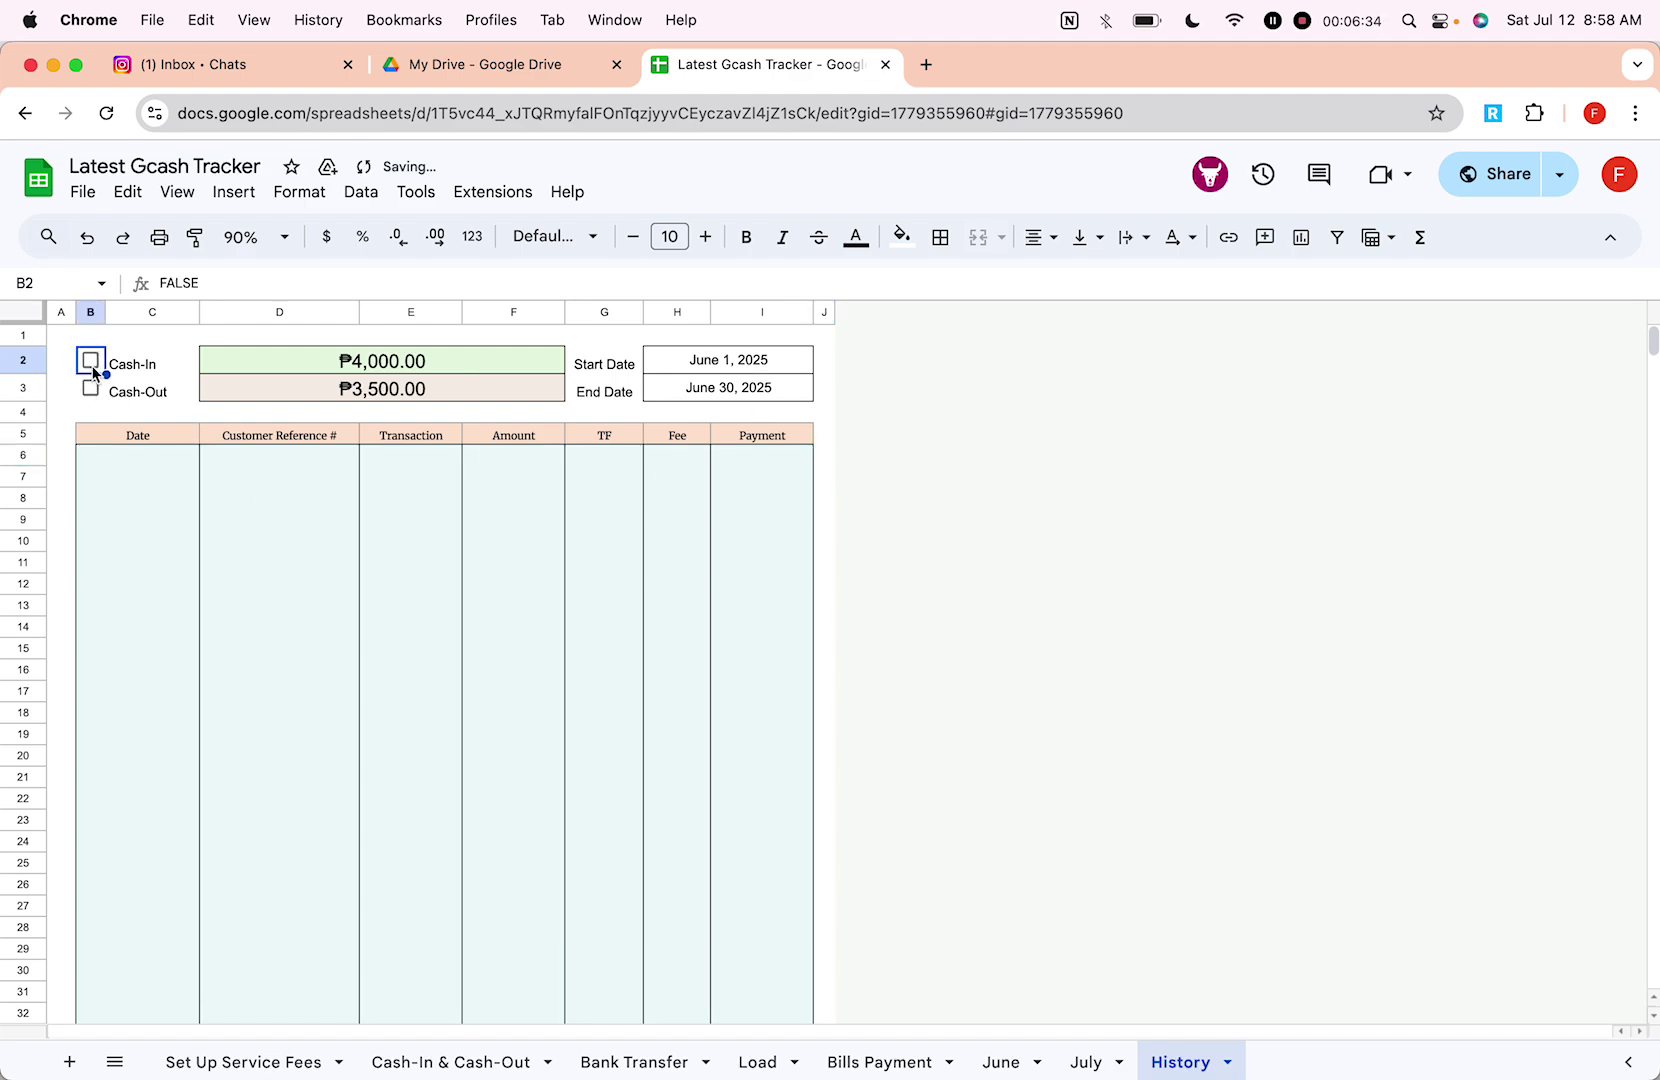
Step: Set the History sheet's End Date to June 1, 2025 and turn on the Cash-In and Cash-Out filters
double_click(732, 385)
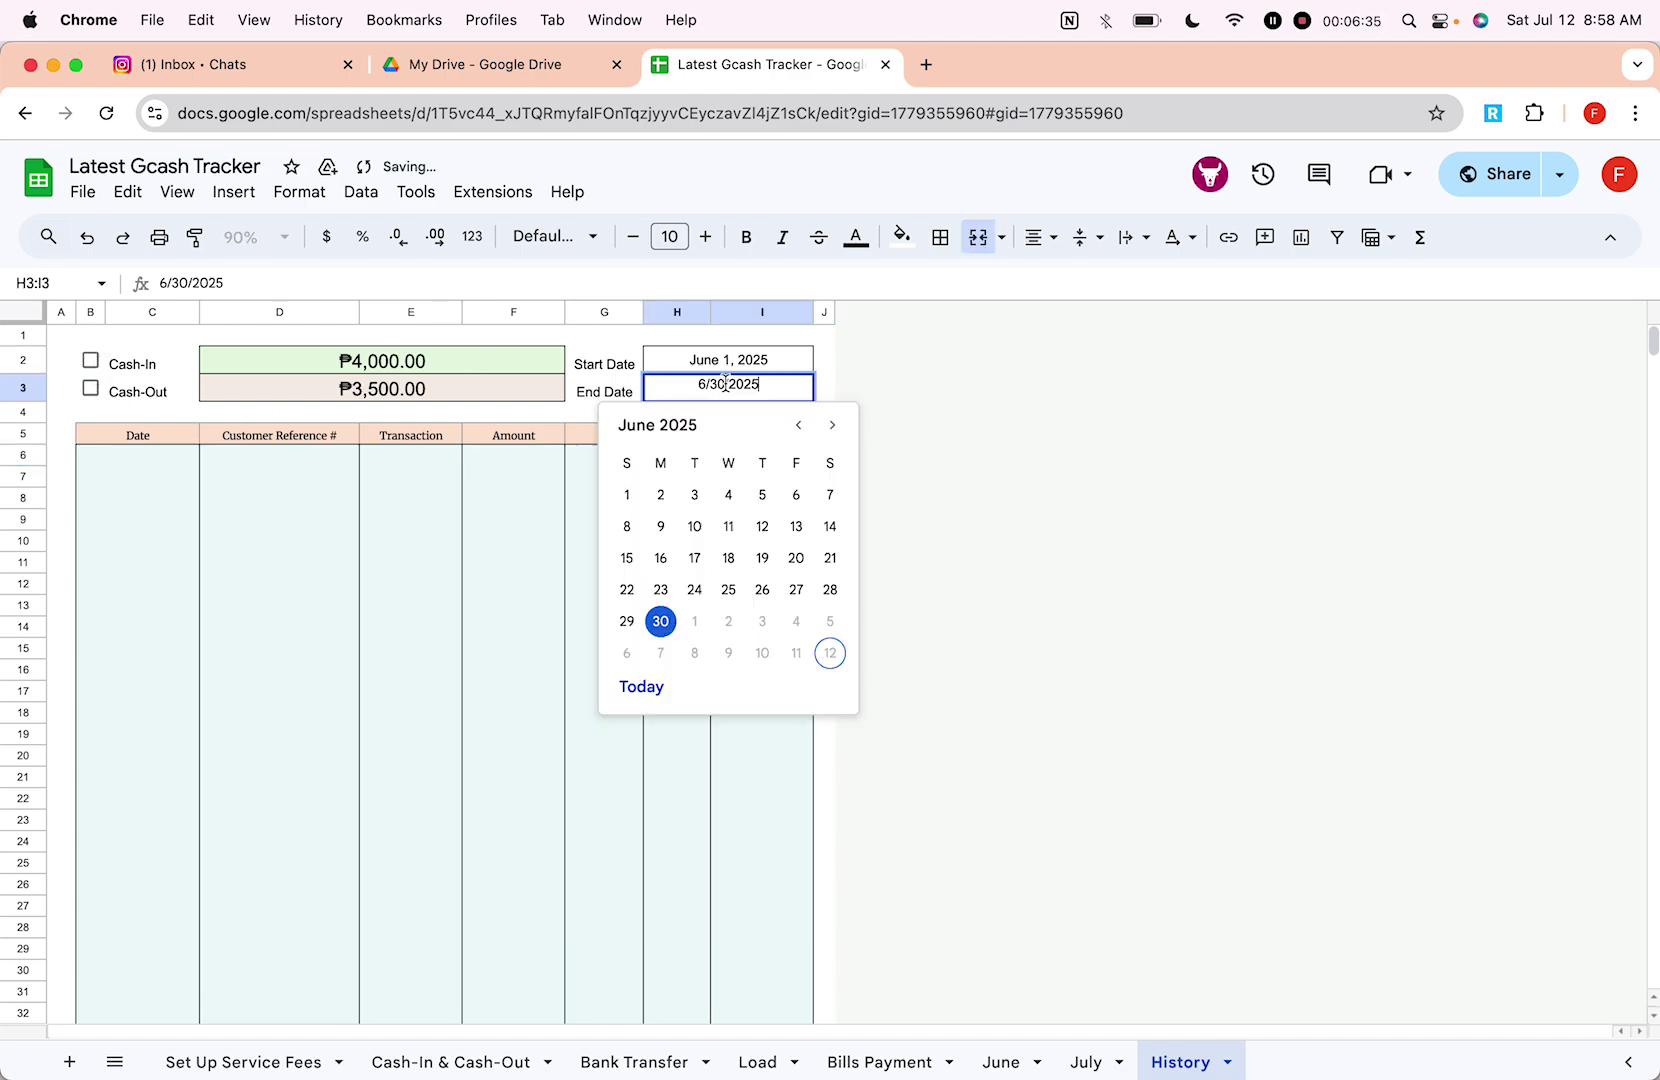
click(627, 494)
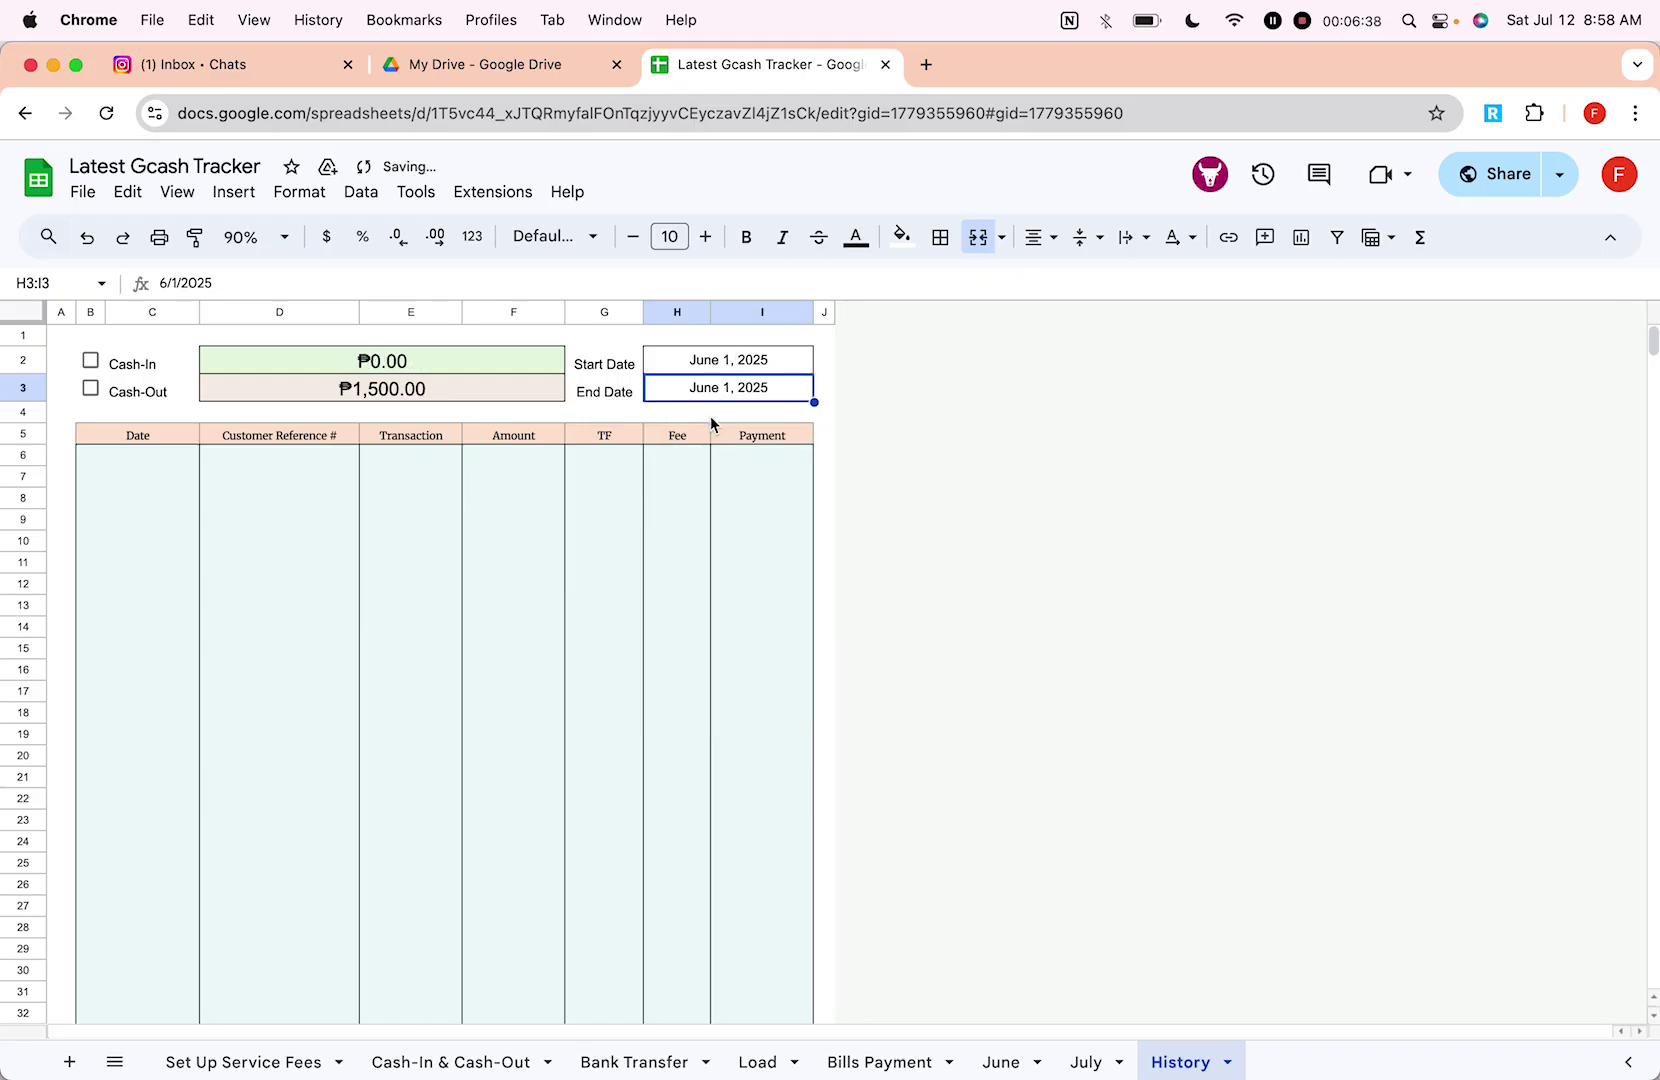
click(93, 362)
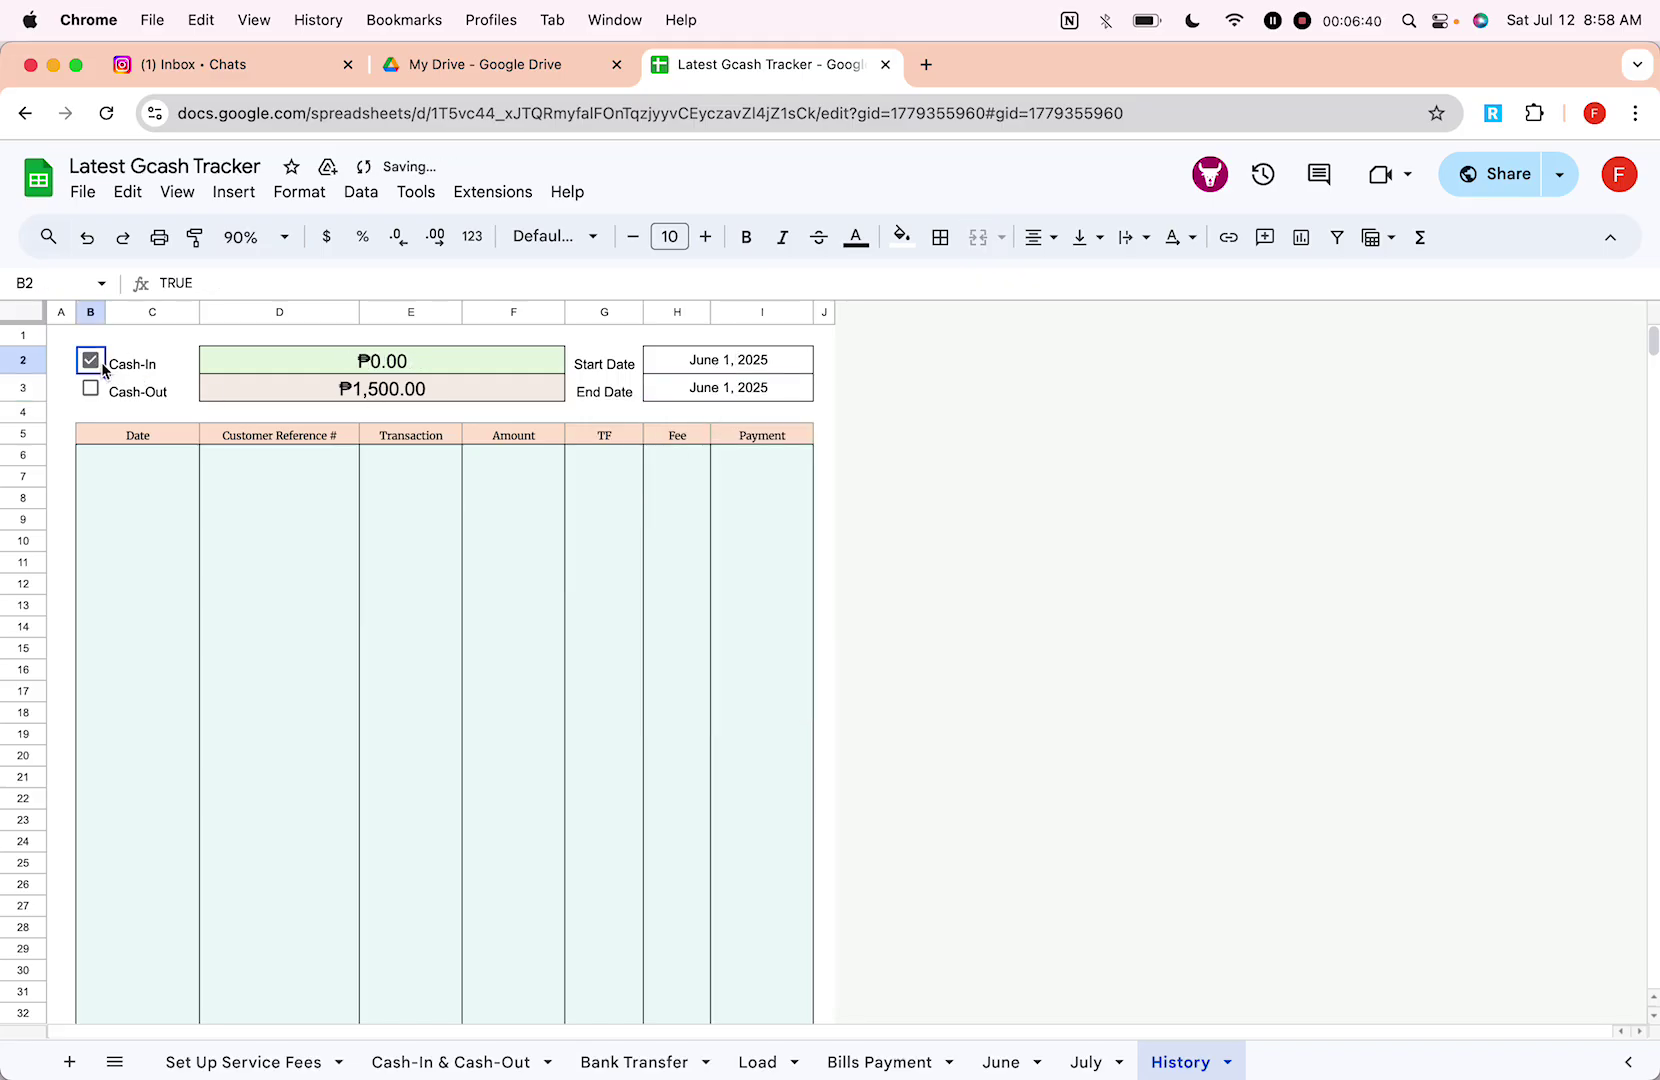
click(93, 399)
click(91, 389)
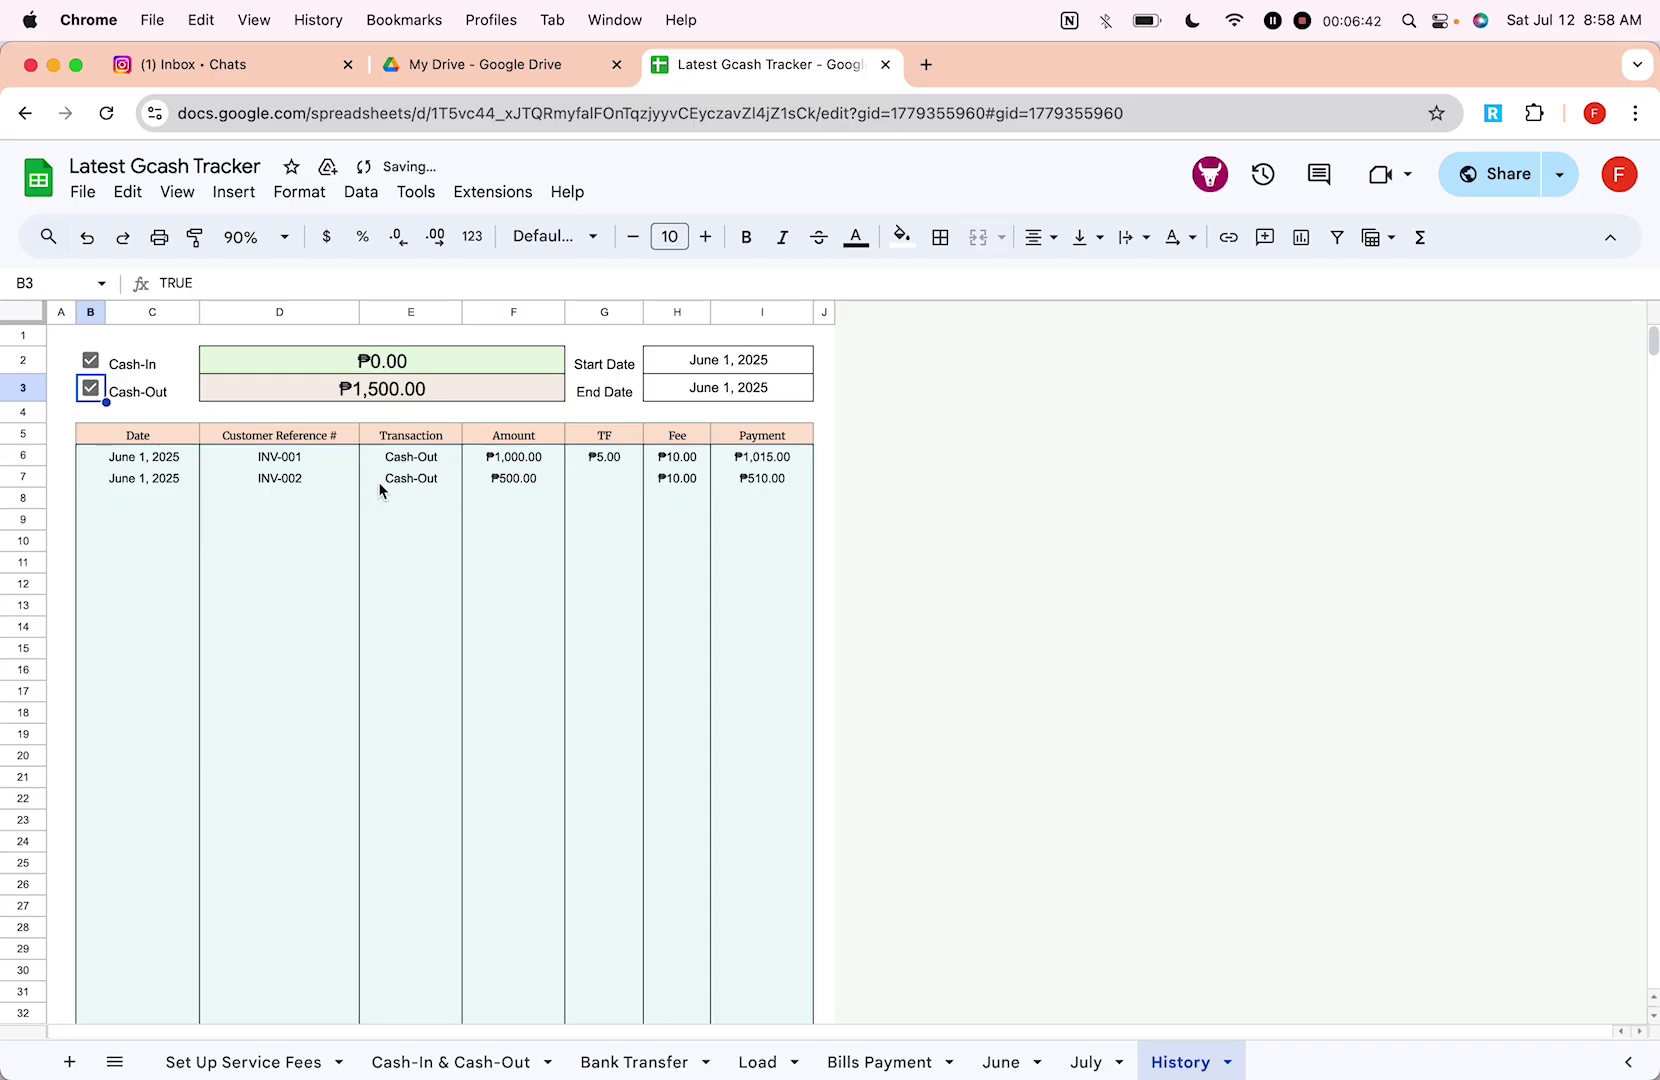
Step: Set the History sheet's End Date to June 30, 2025
double_click(797, 398)
click(660, 621)
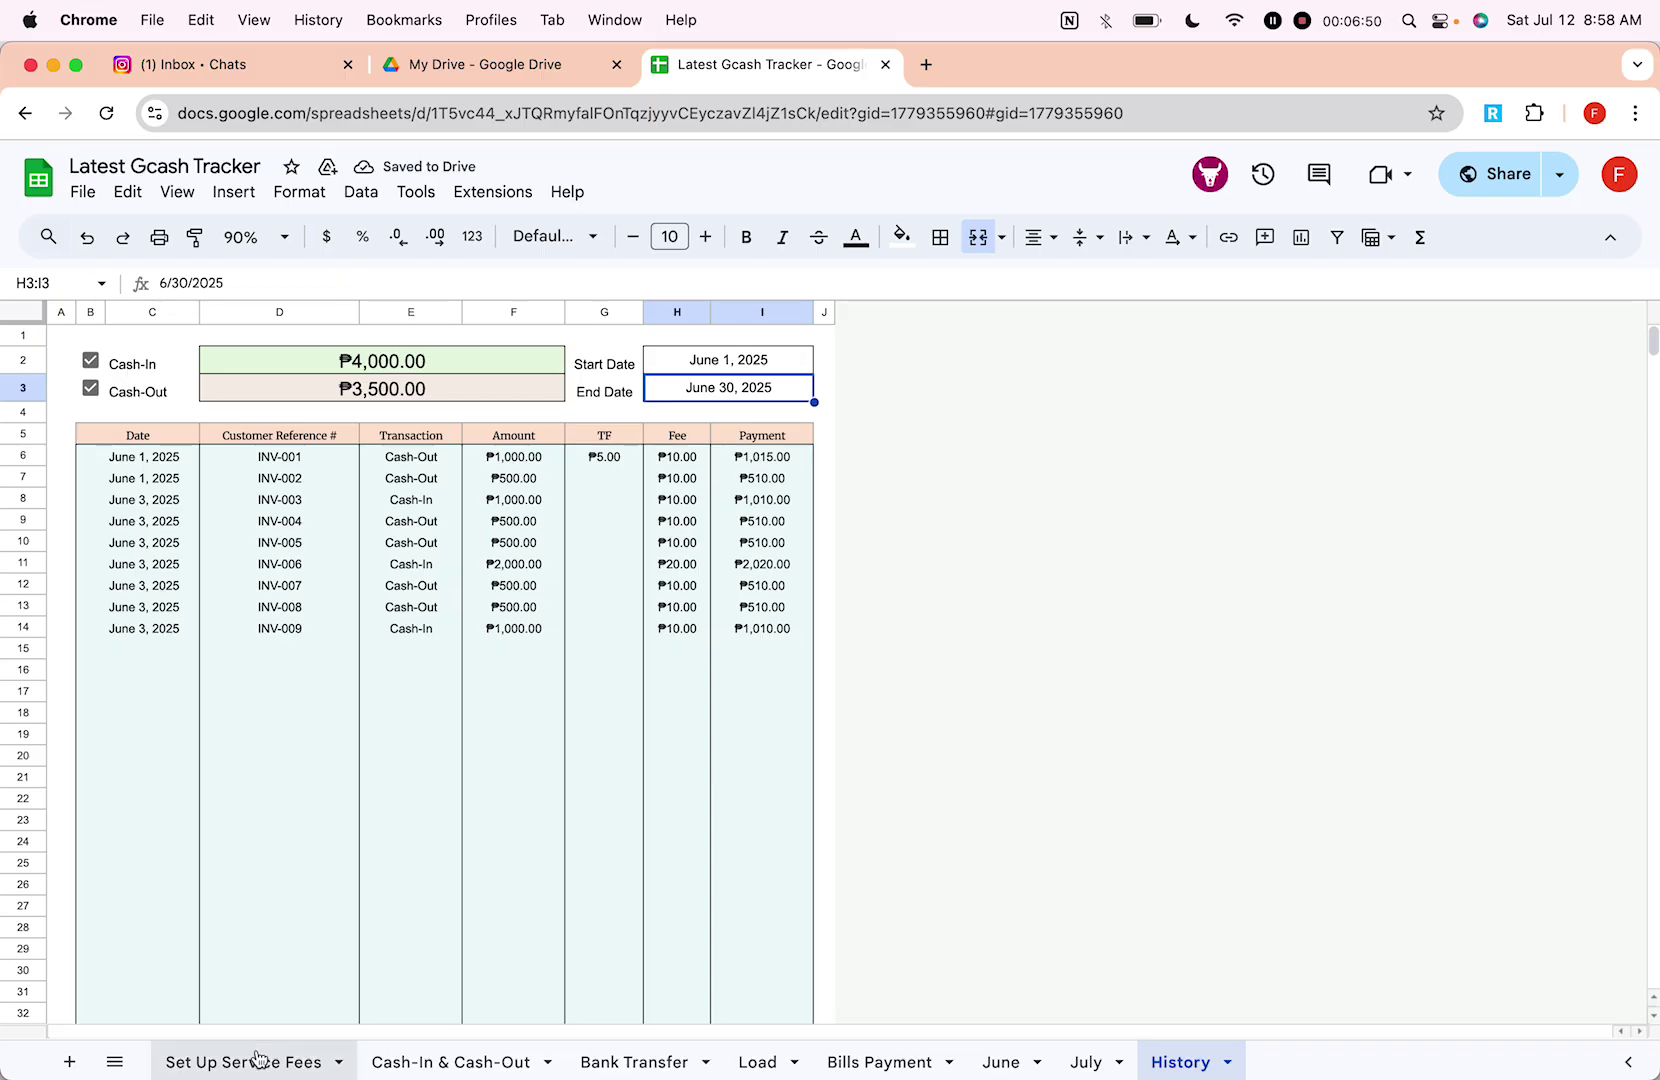
Step: Review the Set Up Service Fees, Cash-In & Cash-Out, Bank Transfer, Load and Bills Payment sheets in turn
click(318, 1045)
click(452, 1060)
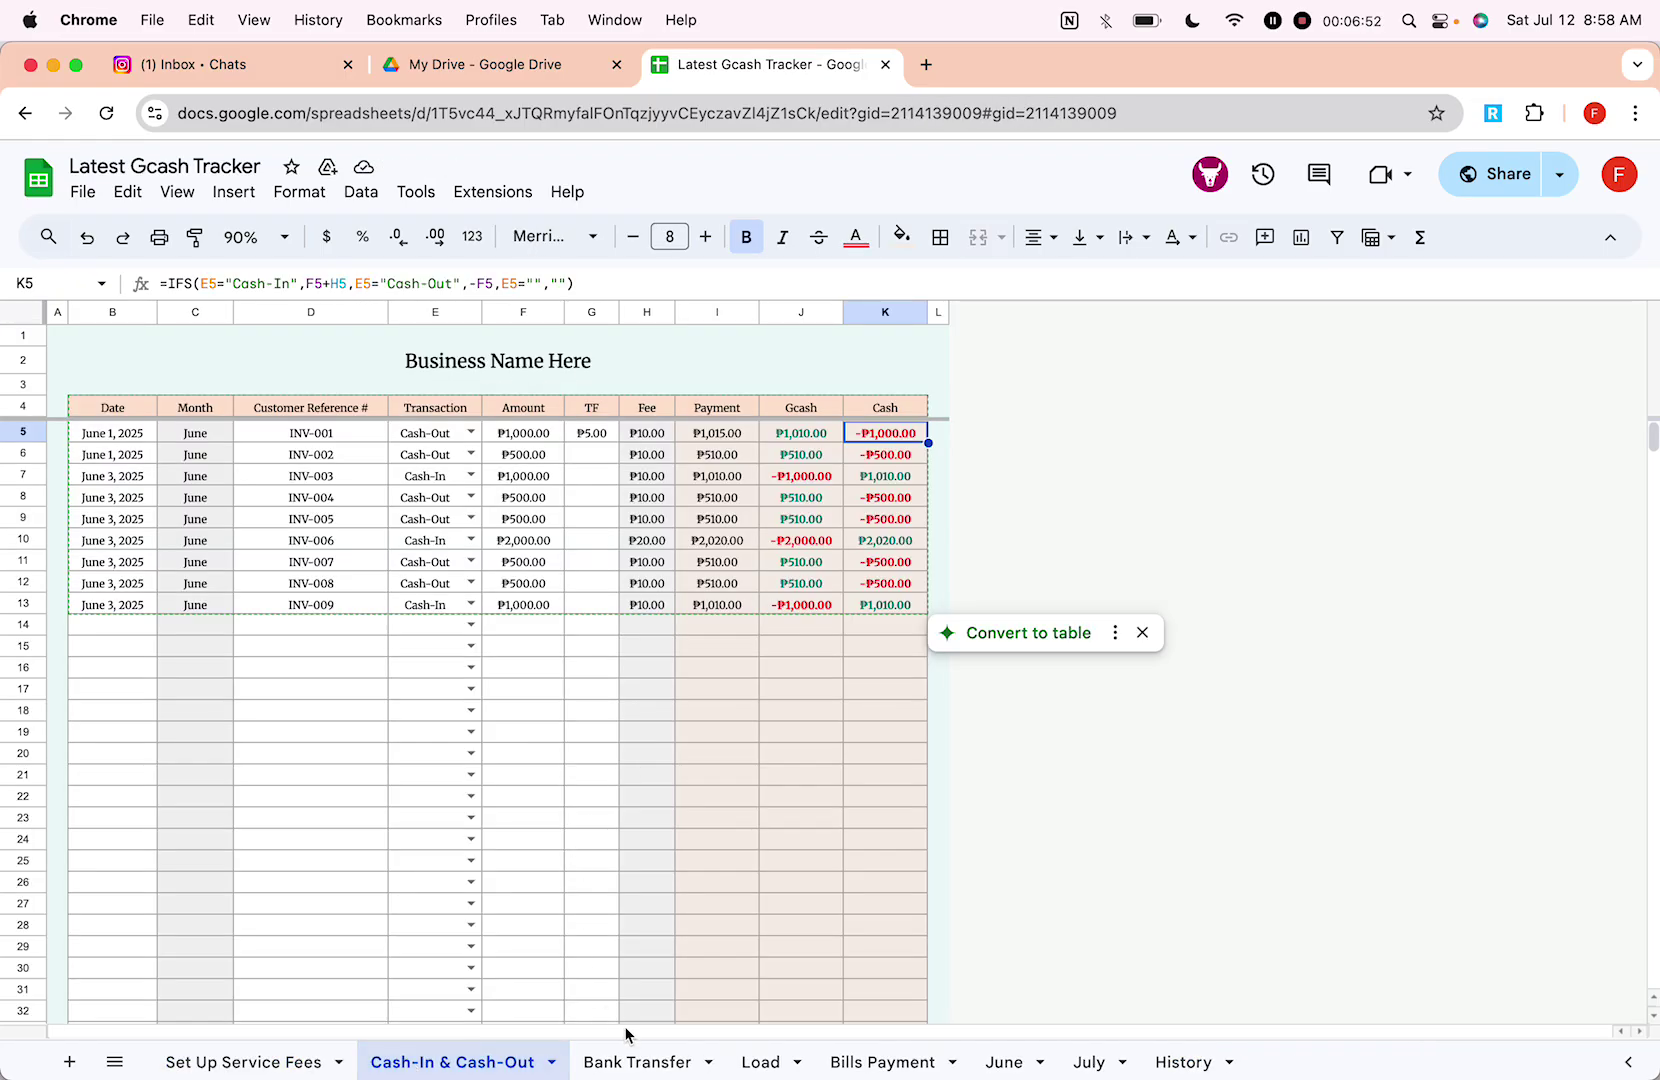
click(634, 1058)
click(775, 1060)
click(876, 1064)
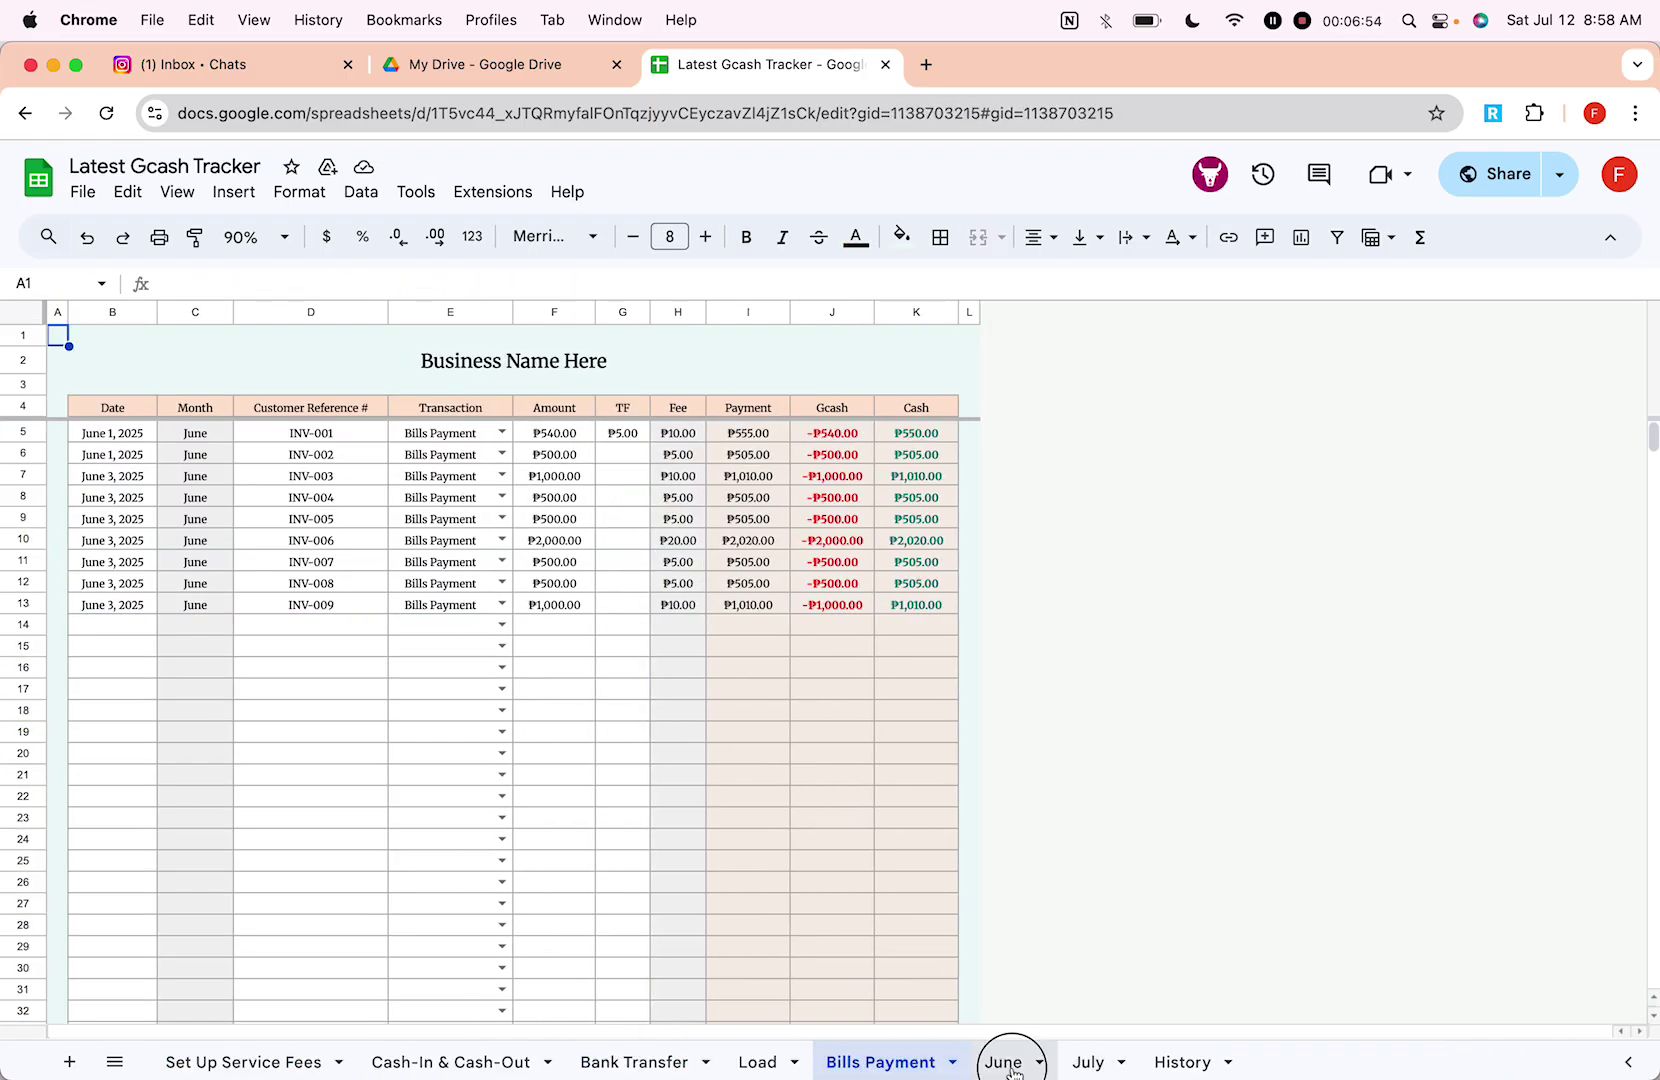